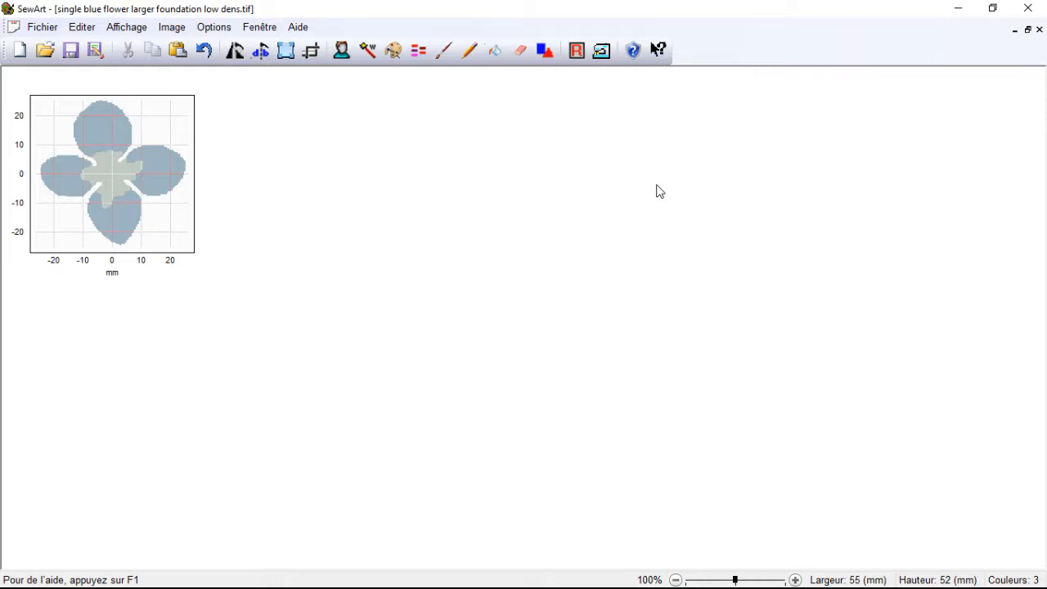
Enter embroidery mode, turn off the underlay (Souligner) and choose the fill pattern 75 zigzag 1.
left_click(601, 50)
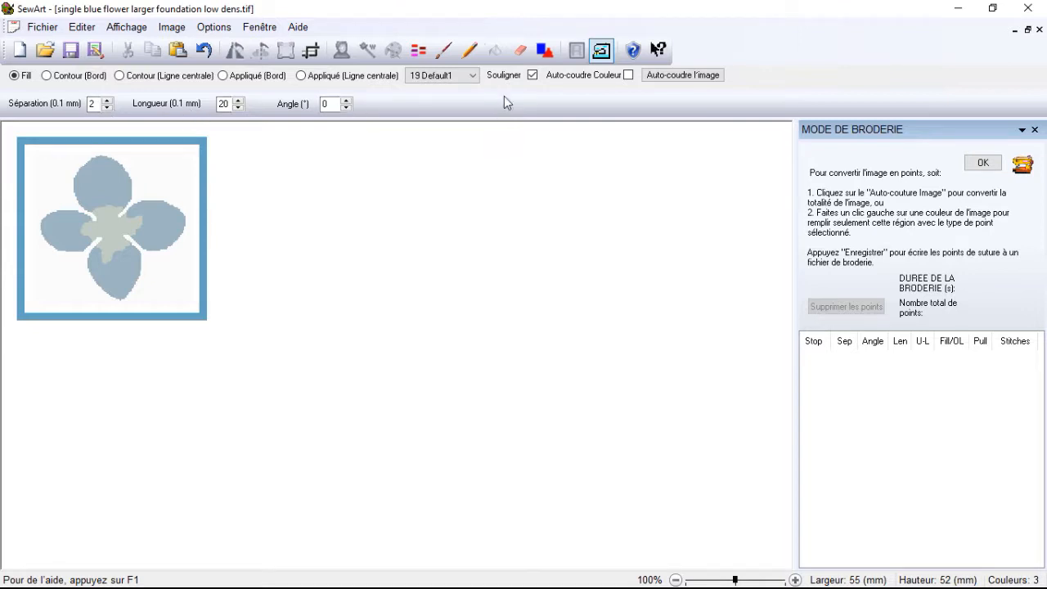
left_click(532, 75)
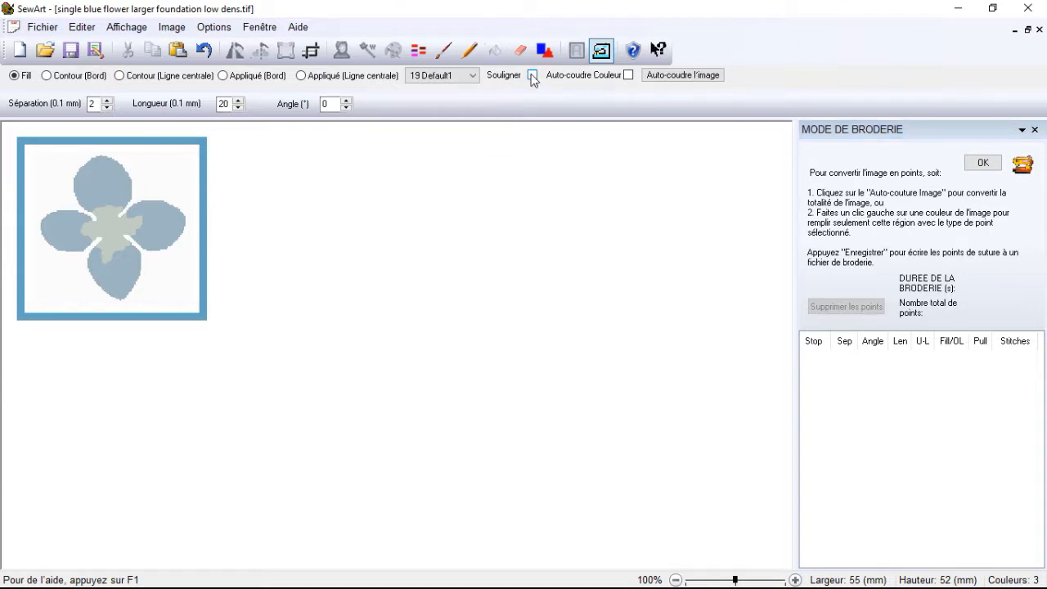
left_click(473, 77)
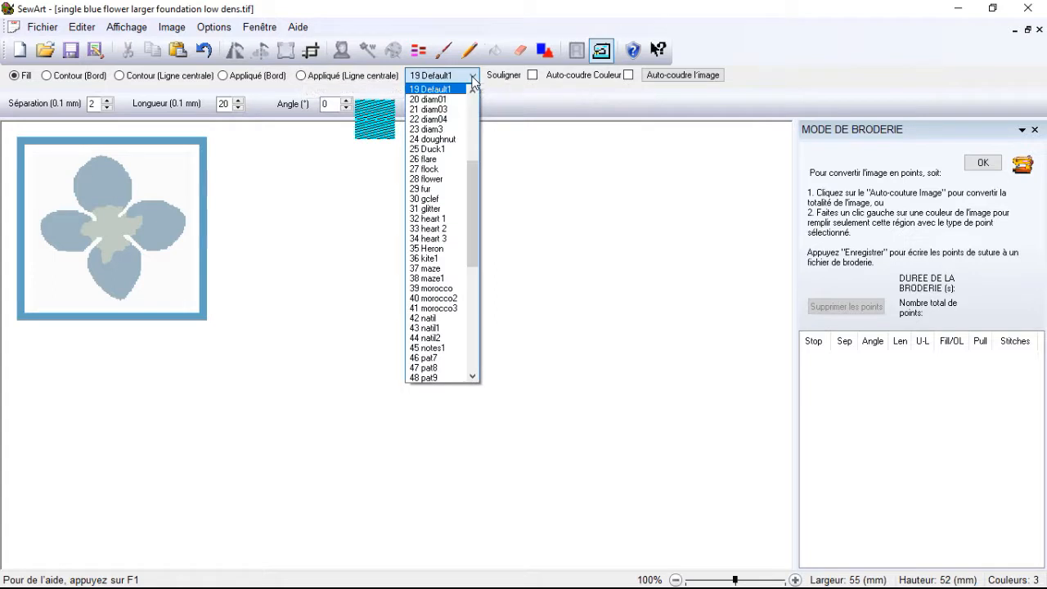
left_click_drag(477, 177, 479, 317)
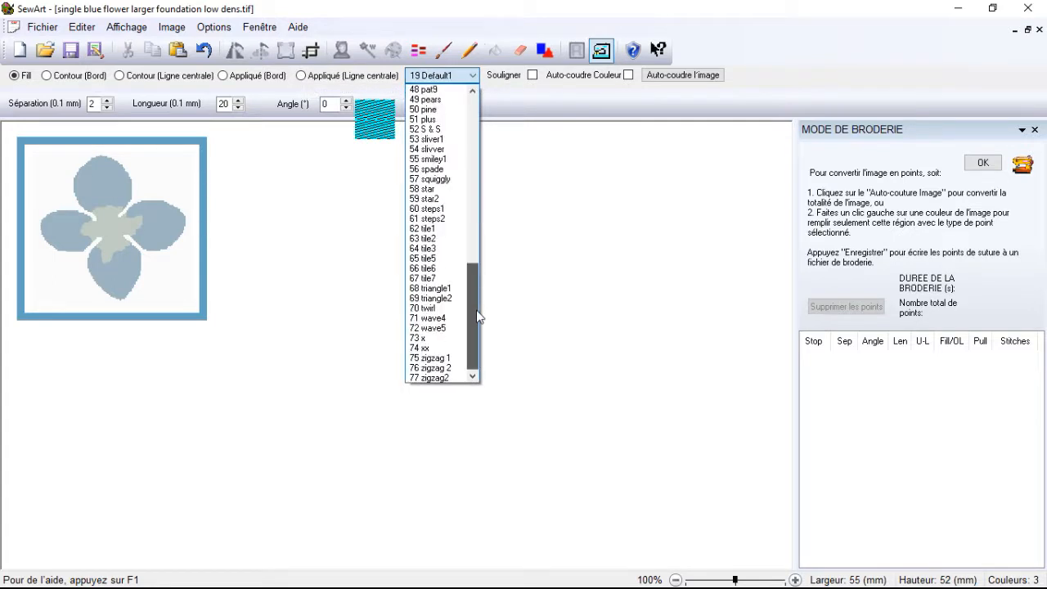
left_click(445, 357)
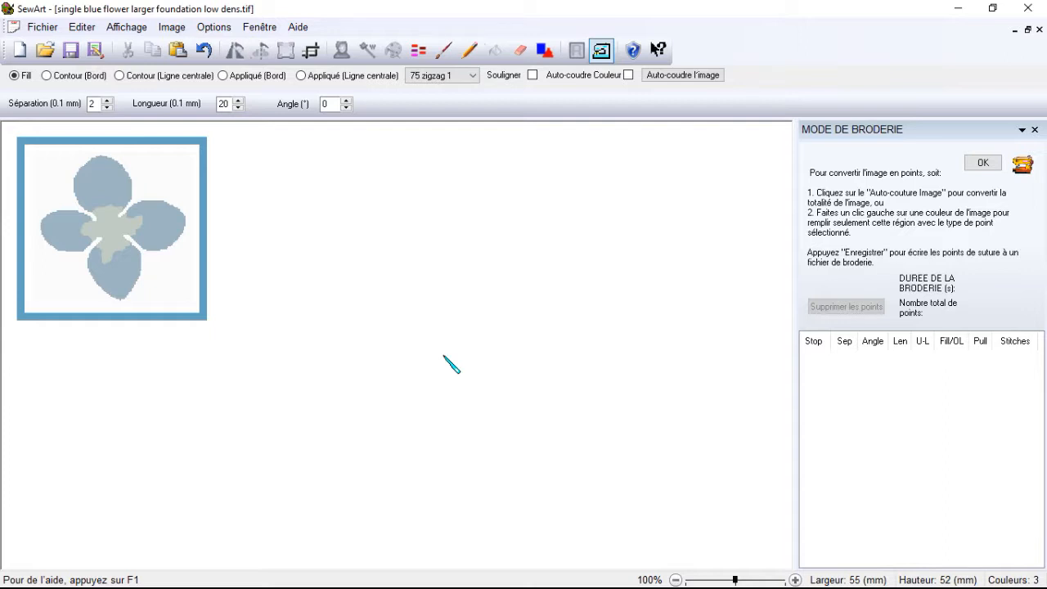
Set the stitch separation to 10 and fill the four blue petals and the flower's centre with stitches.
left_click(95, 105)
key("BackSpace")
type("10")
left_click(222, 104)
left_click(103, 187)
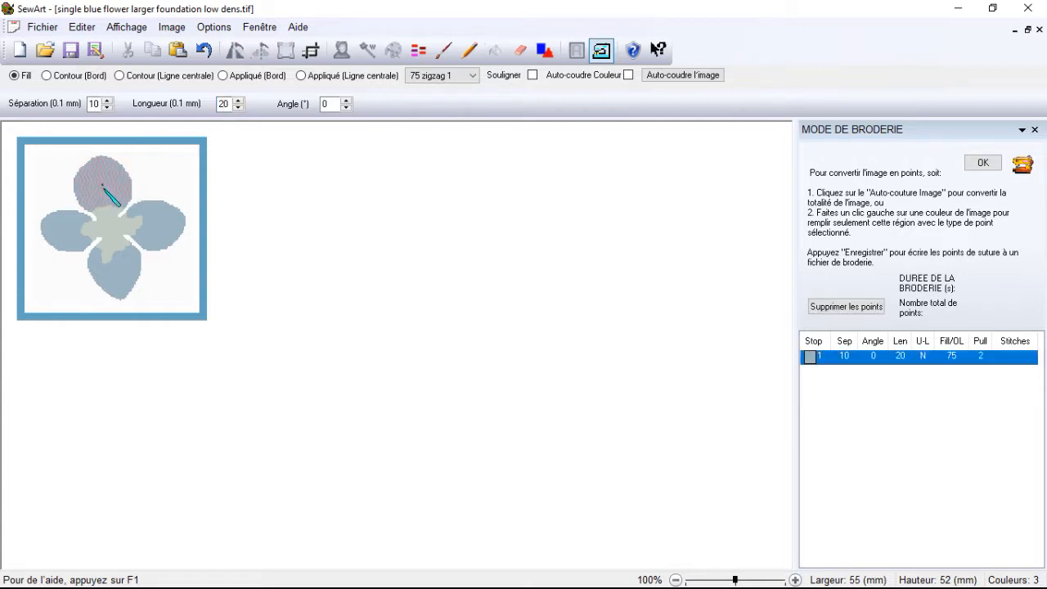
left_click(120, 270)
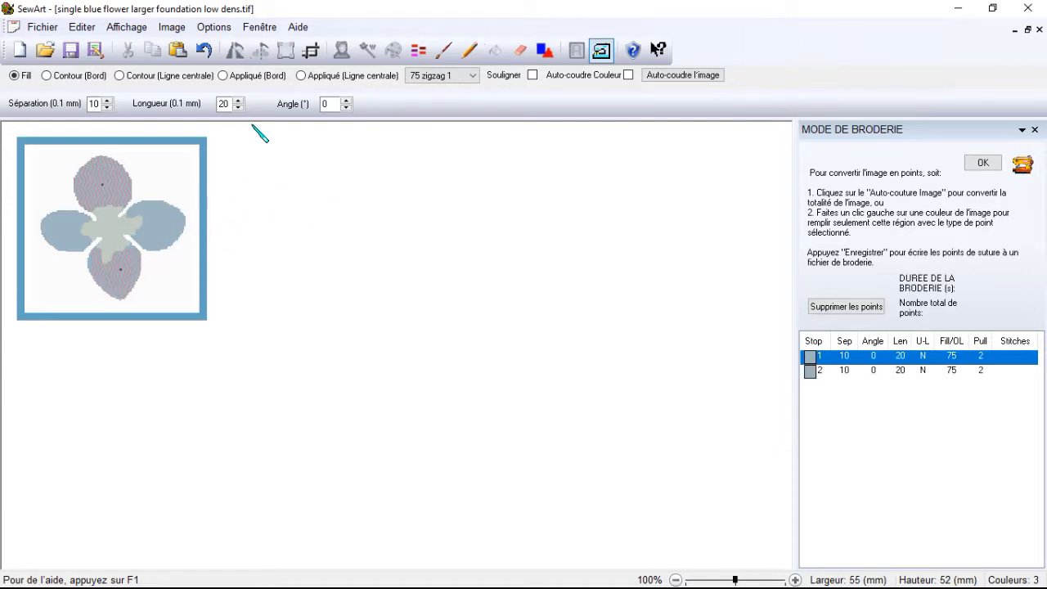
left_click(54, 238)
left_click(155, 213)
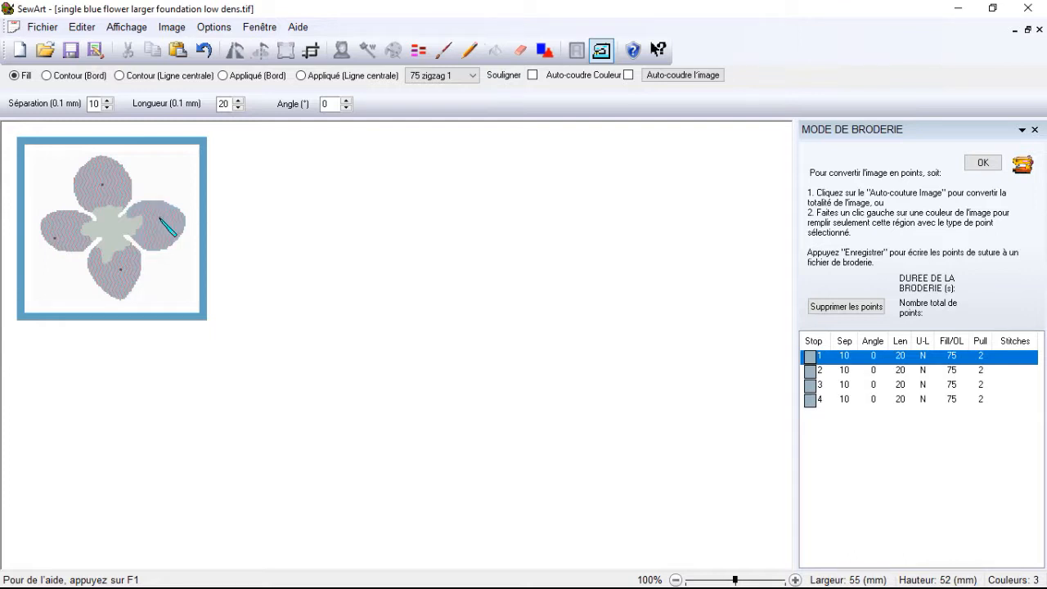
left_click(112, 227)
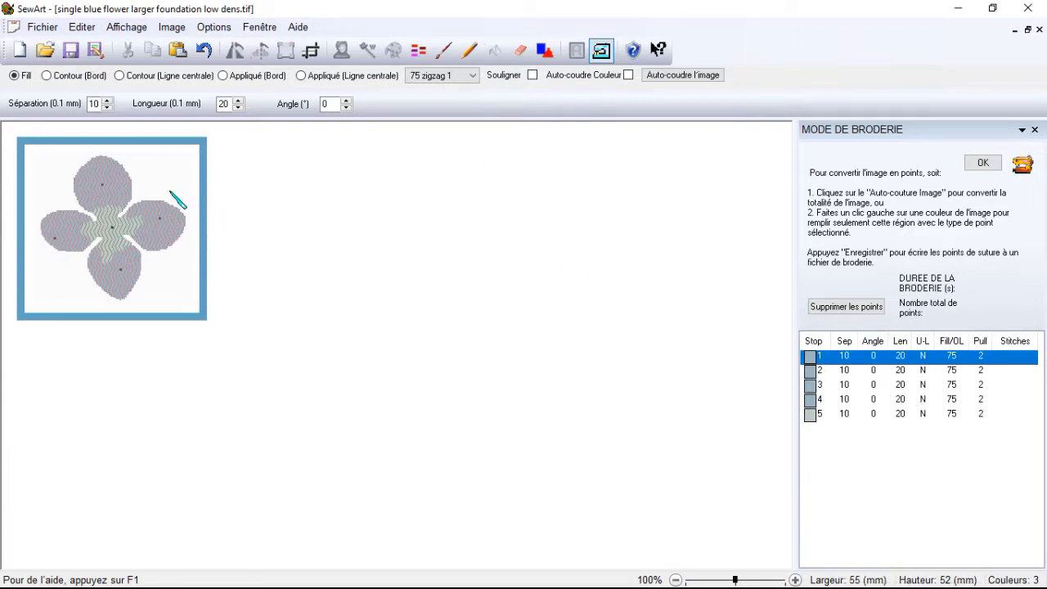
Set the stitch angle of stops 3 and 4 to 90 and of stop 5 to 45.
left_click(875, 382)
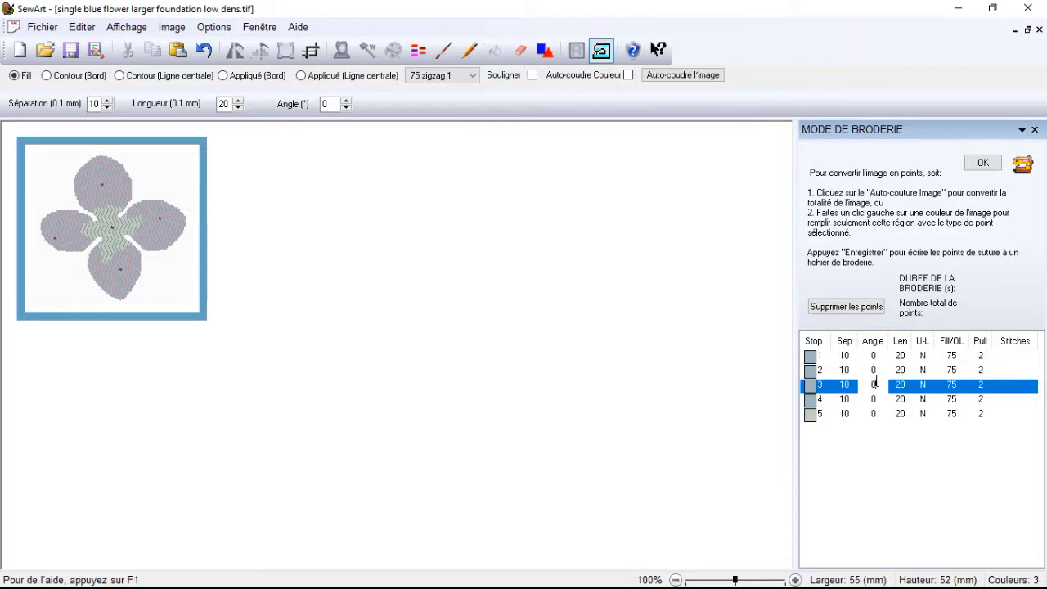
type("90")
left_click(876, 399)
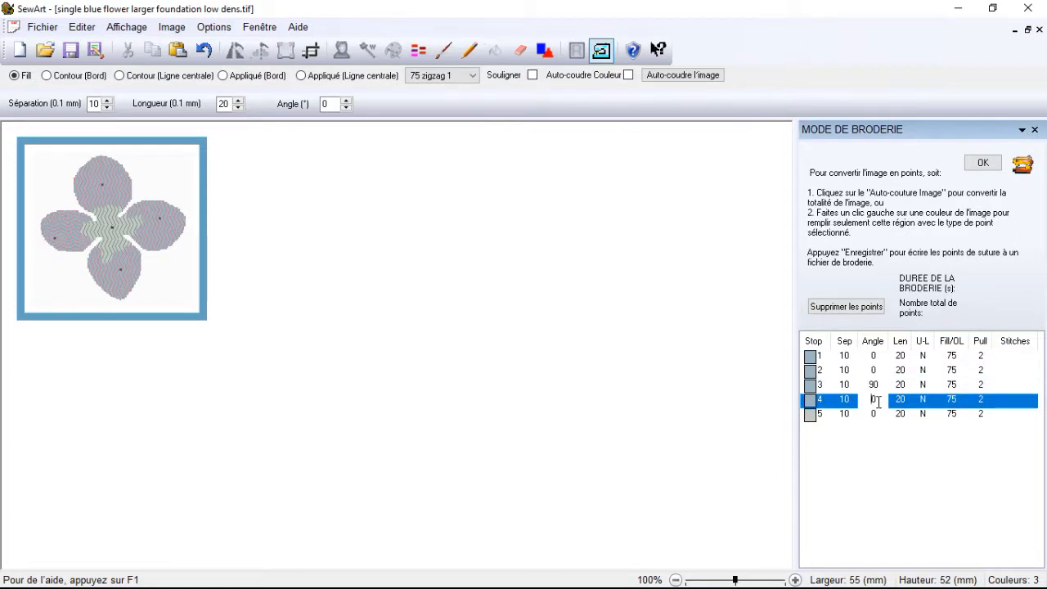
key("BackSpace")
type("90")
left_click(877, 414)
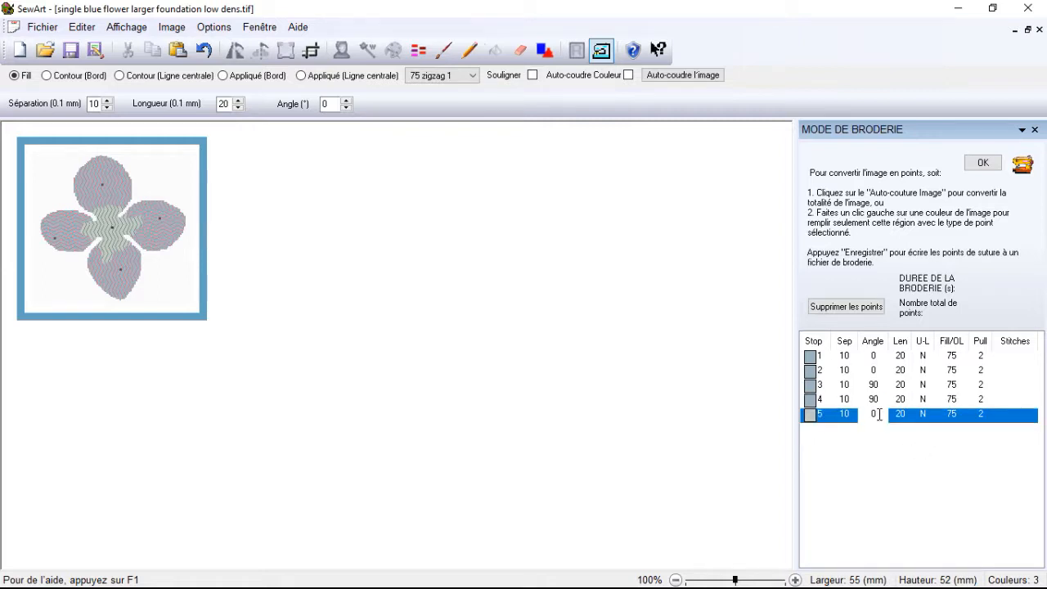
key("BackSpace")
type("45")
left_click(874, 370)
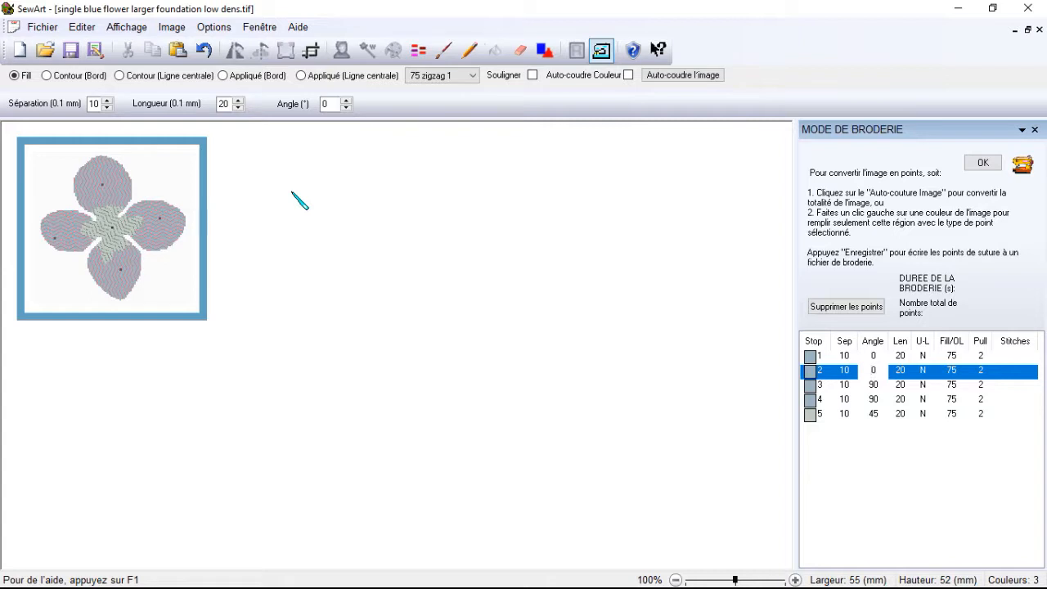
Save the stitched design, overwriting the existing TIF image and writing the Viking file "single blue flower larger foundation low dens.hus".
left_click(984, 165)
left_click(539, 332)
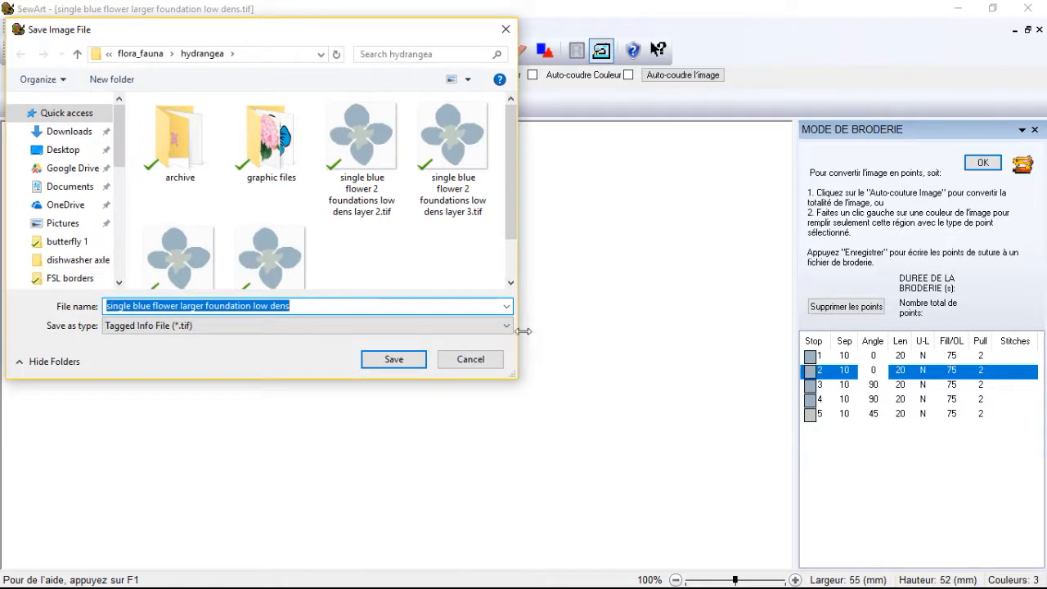
left_click(393, 360)
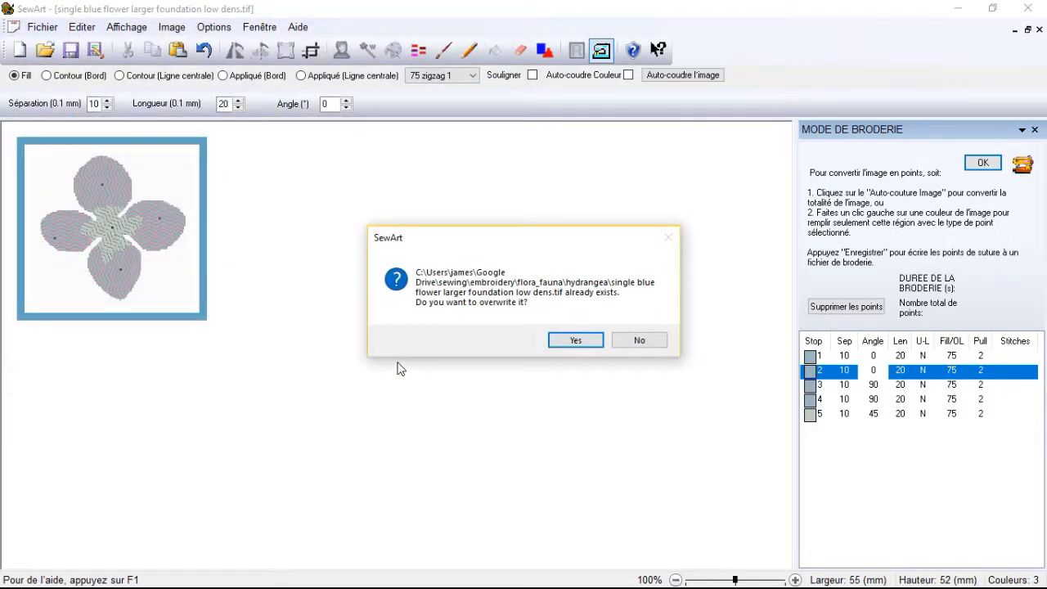
left_click(601, 339)
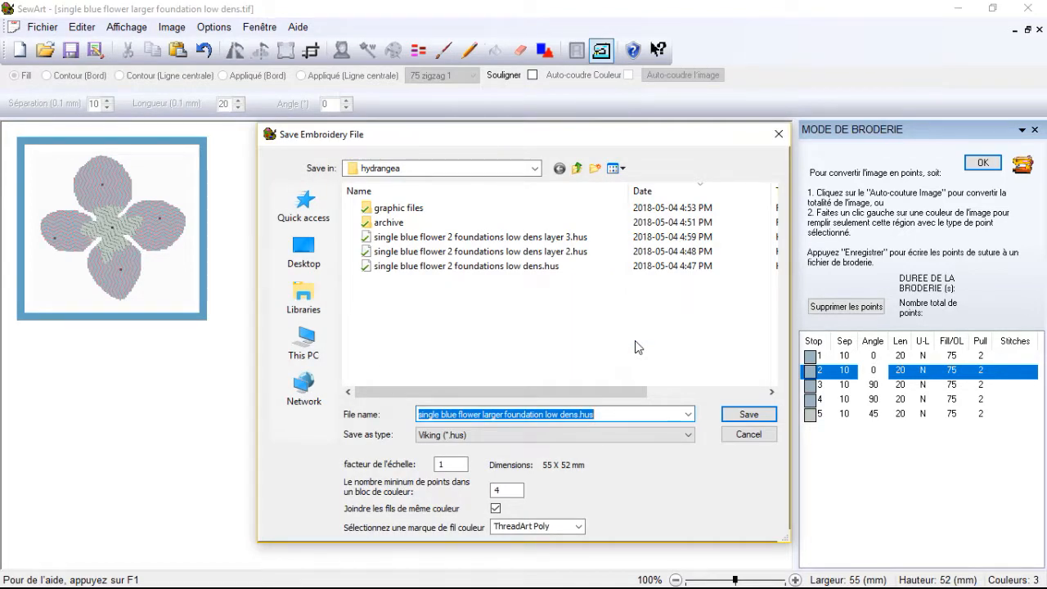
left_click(748, 415)
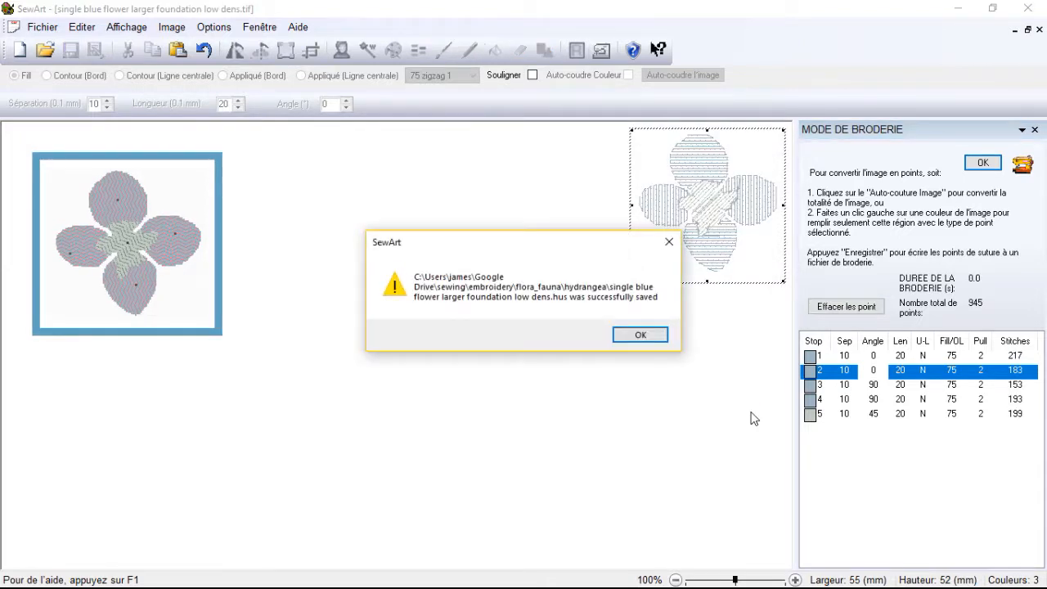
left_click(637, 335)
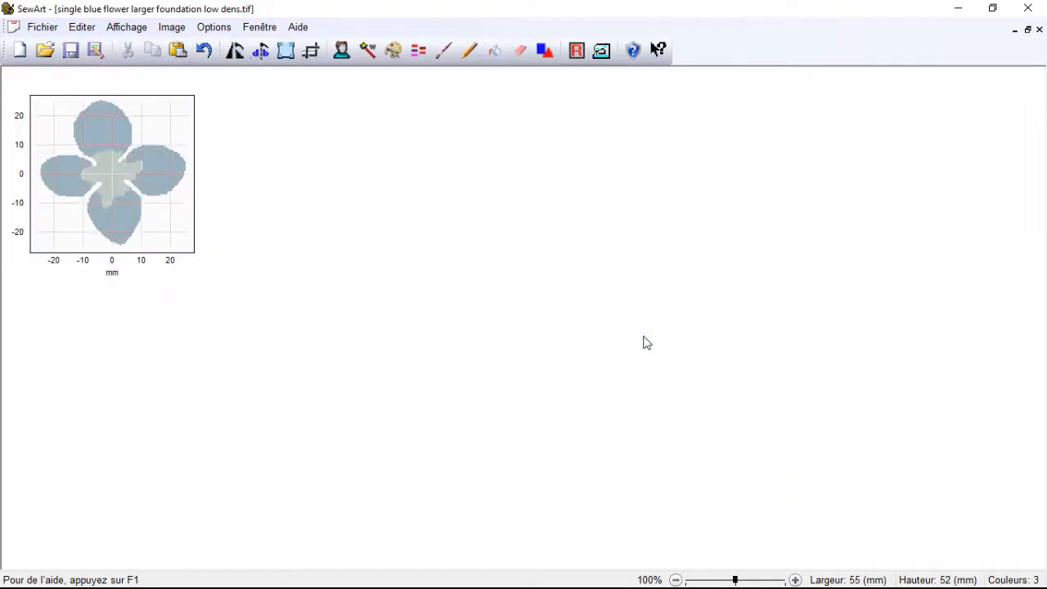
Reopen embroidery mode and save the image and Viking file under the name "single blue flower larger foundation low dens layer 2".
left_click(602, 51)
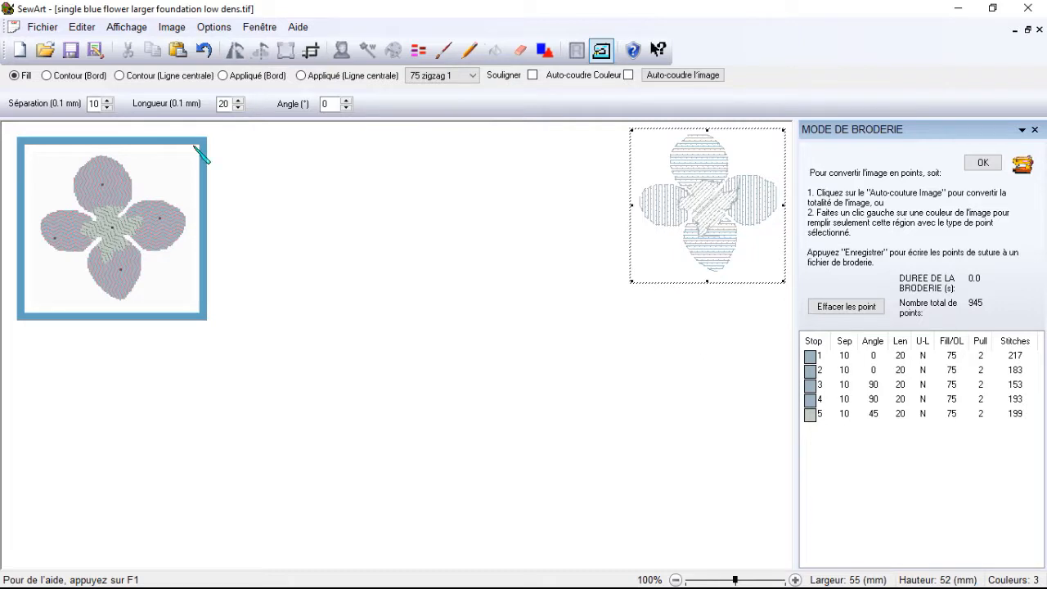
left_click(96, 51)
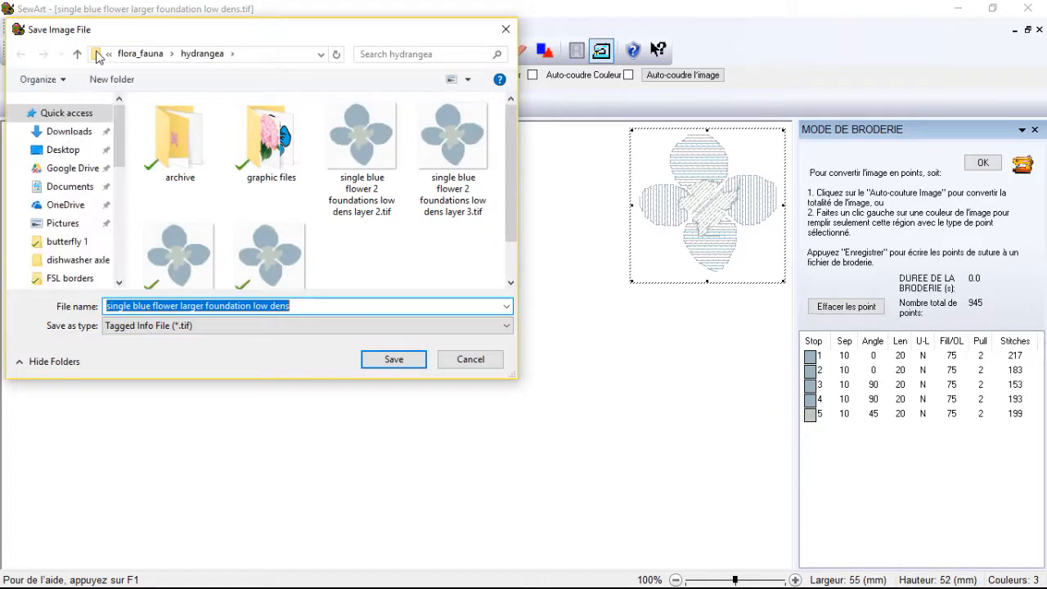
left_click(309, 306)
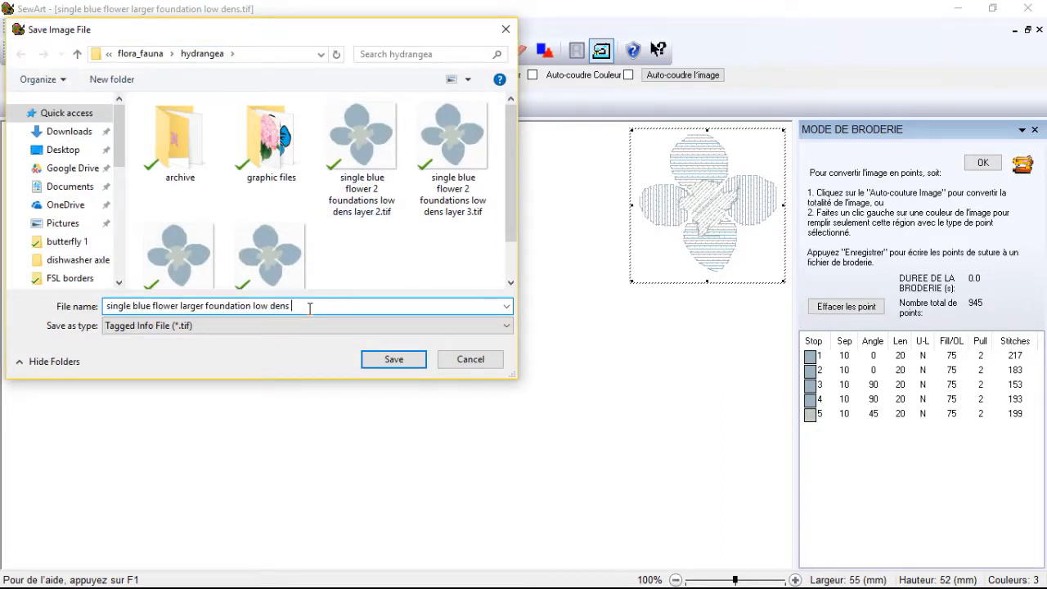
type("layer 2")
left_click(413, 365)
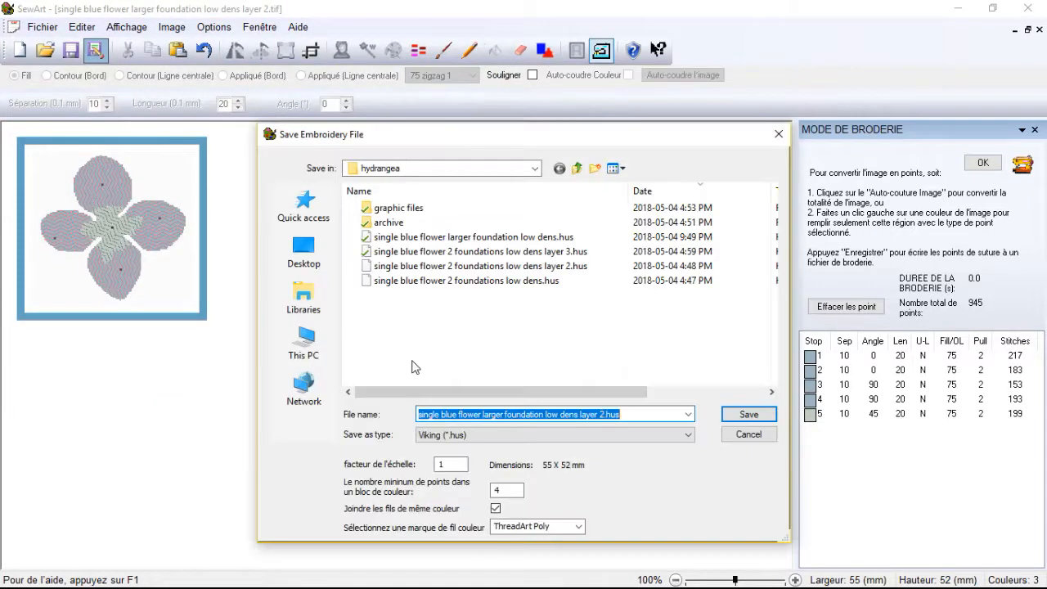
left_click(749, 414)
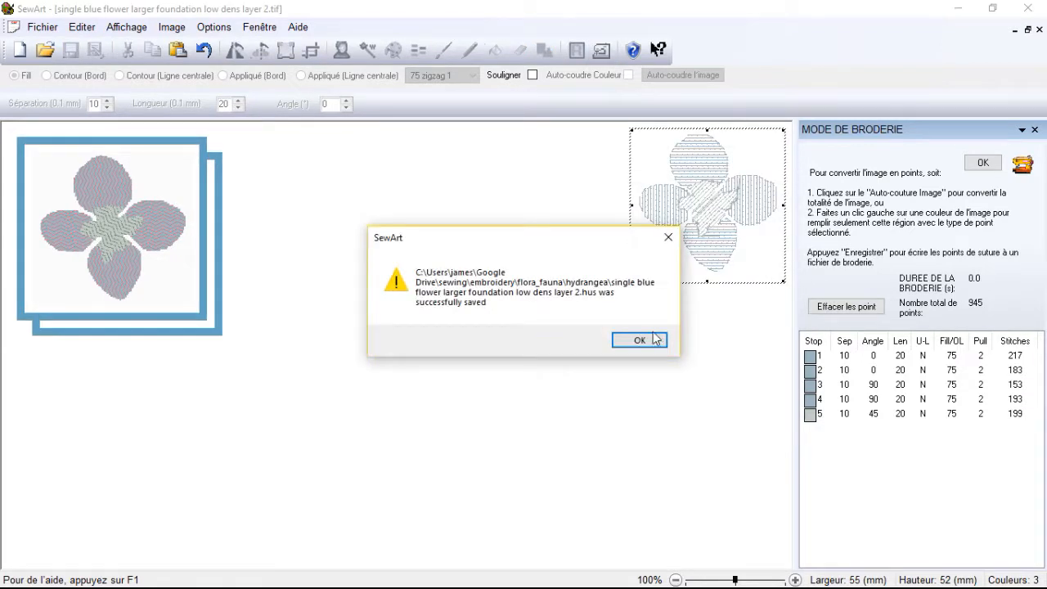
left_click(657, 340)
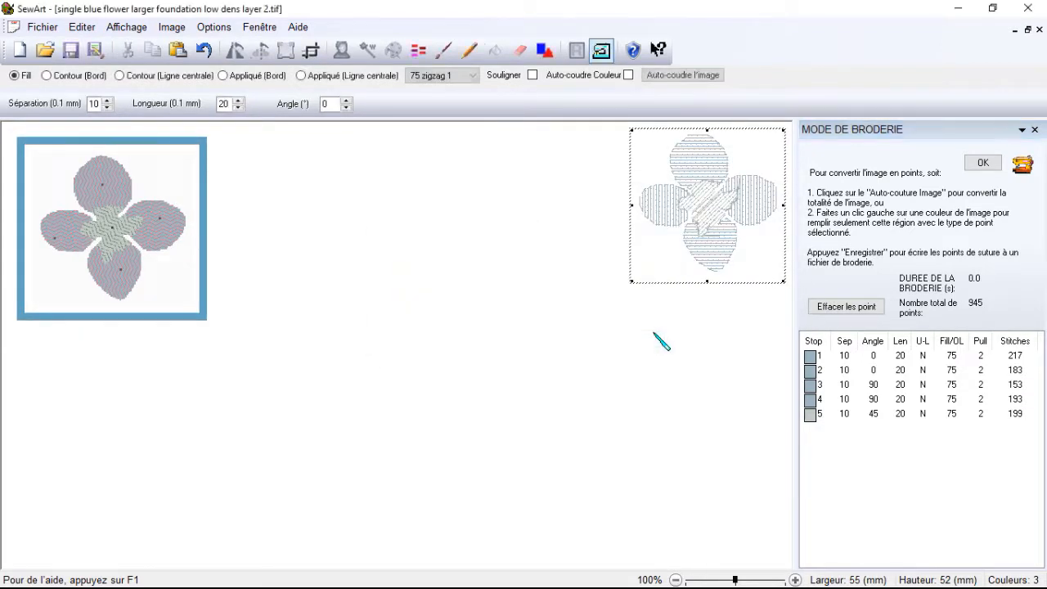
Set the stitch angle of stops 1 and 2 to 90 and of stops 3 and 4 to 0.
left_click(872, 355)
type("90")
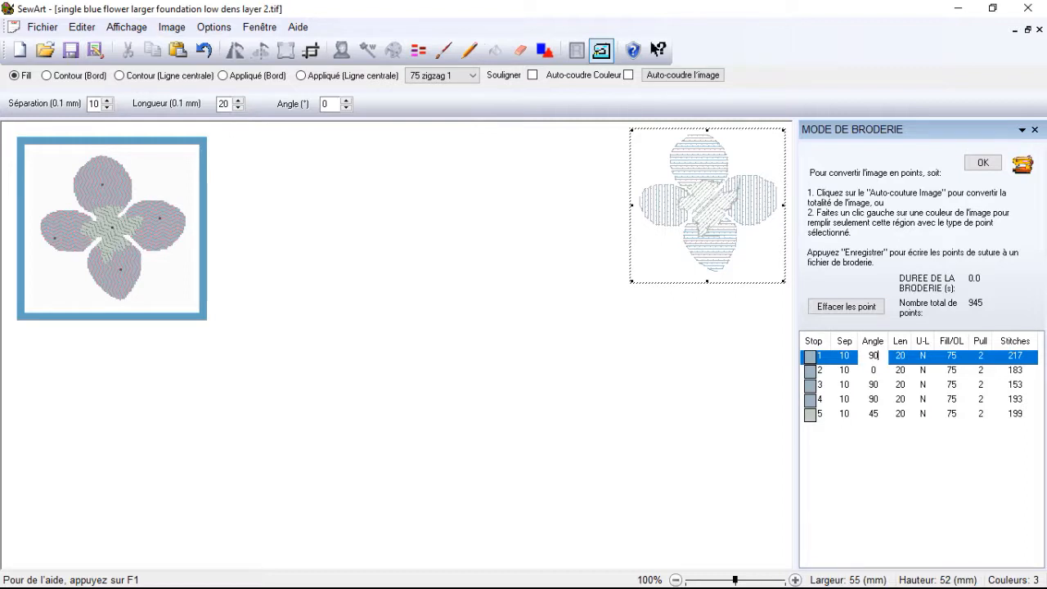
left_click(872, 370)
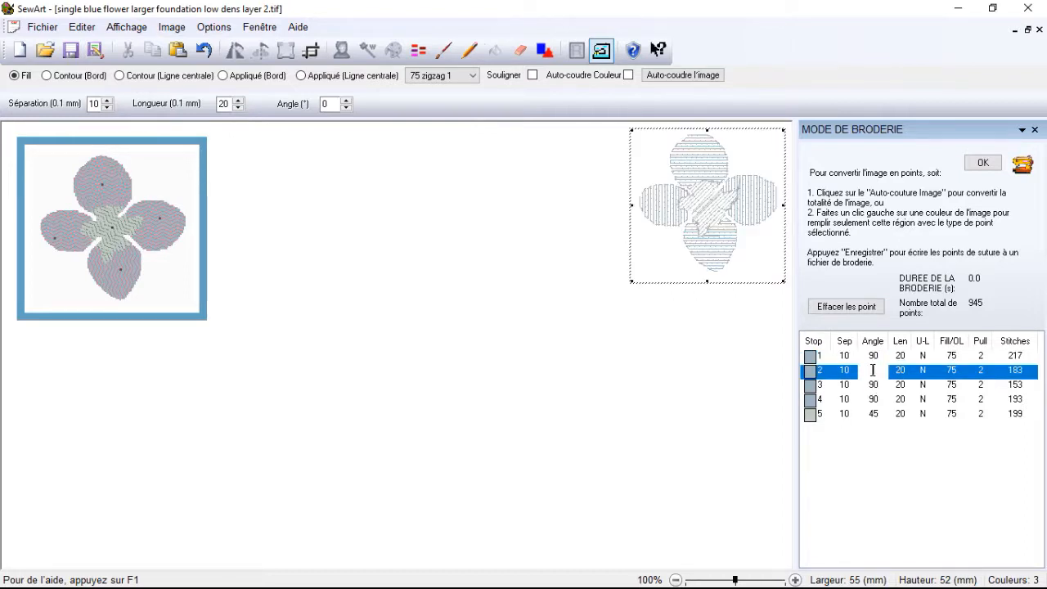
type("90")
left_click(873, 384)
key("BackSpace")
key("BackSpace")
type("0")
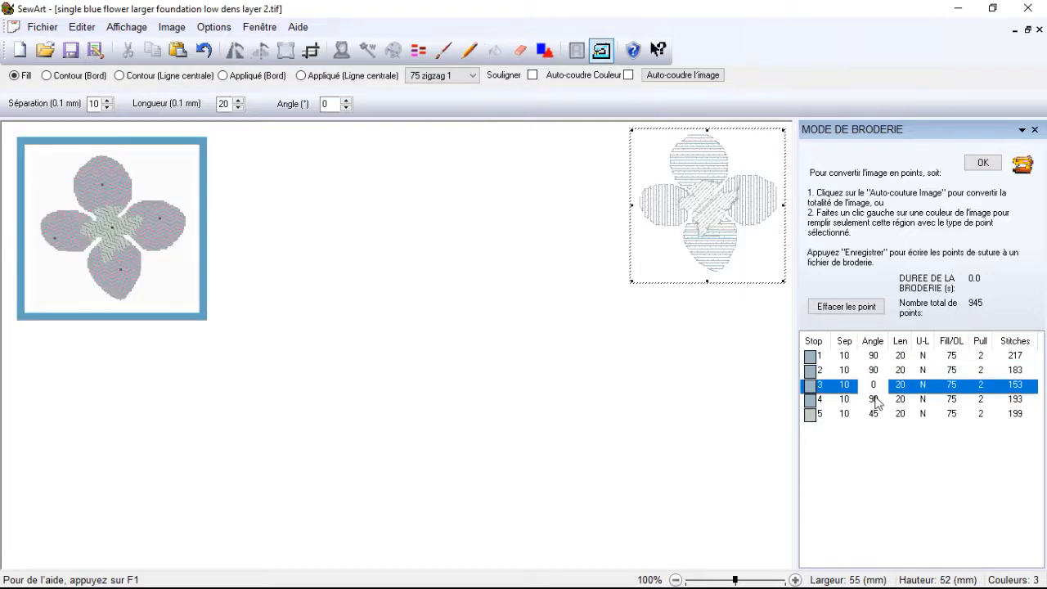
left_click(875, 399)
key("BackSpace")
type("0")
Set the stitch angle of stop 5, the flower's centre, to 135.
left_click(874, 414)
type("135")
key("Delete")
key("Delete")
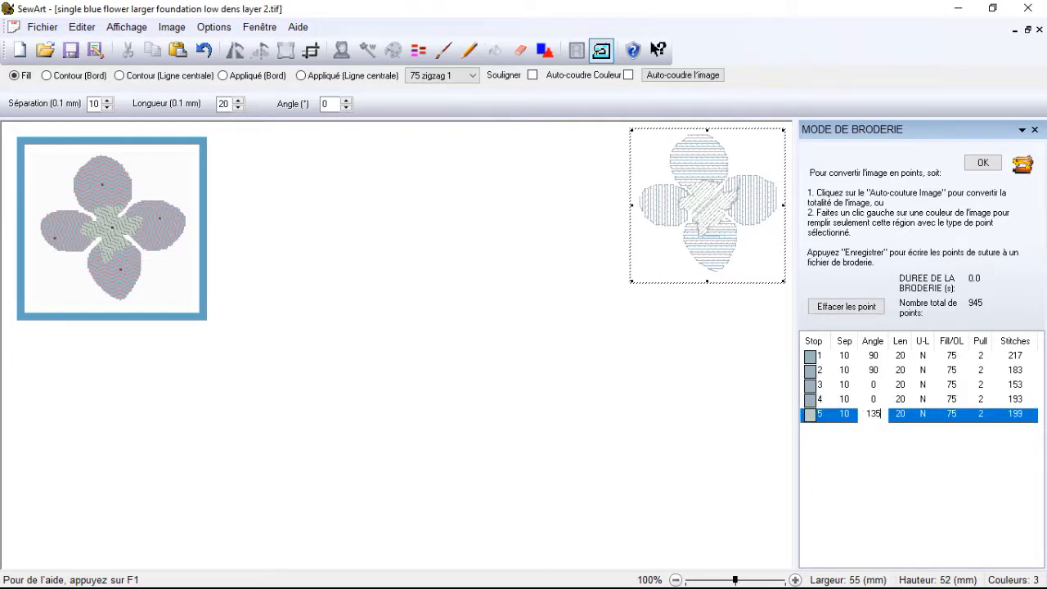
left_click(874, 399)
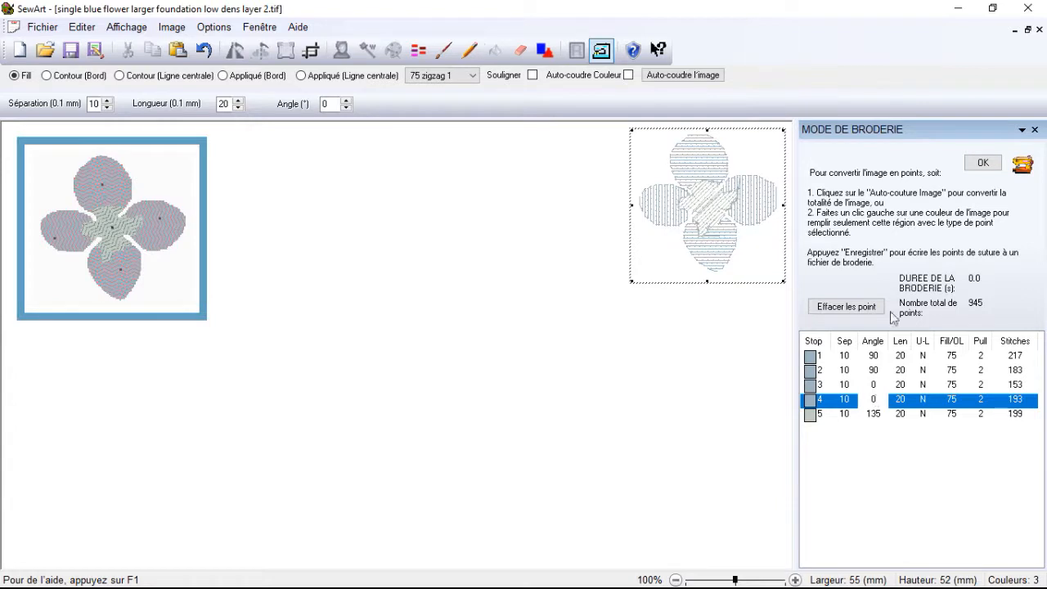
Finish the embroidery and save it, overwriting the existing layer 2 TIF image and layer 2 .hus file.
left_click(982, 162)
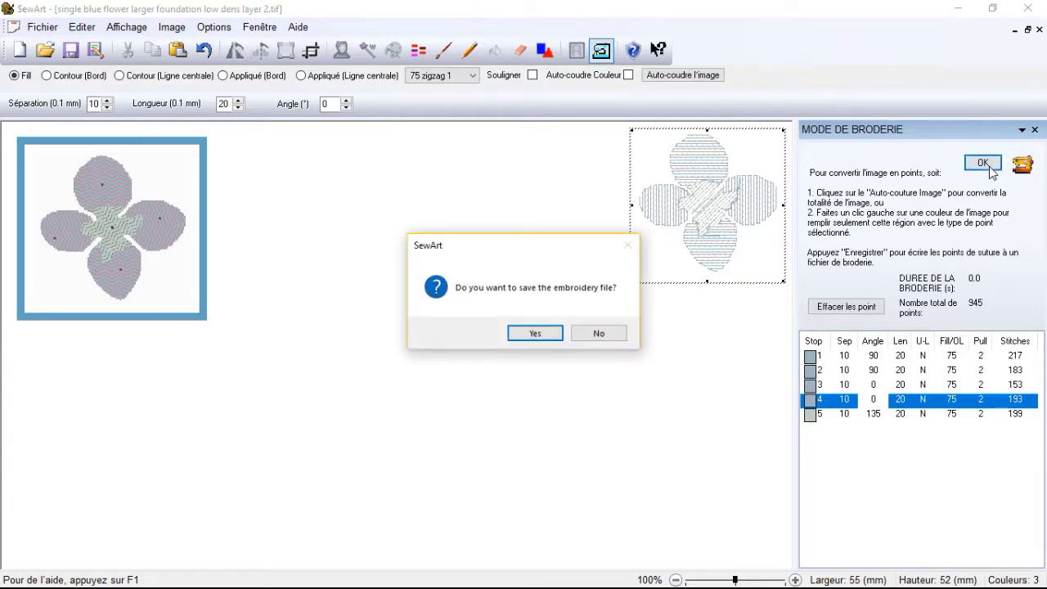
left_click(535, 334)
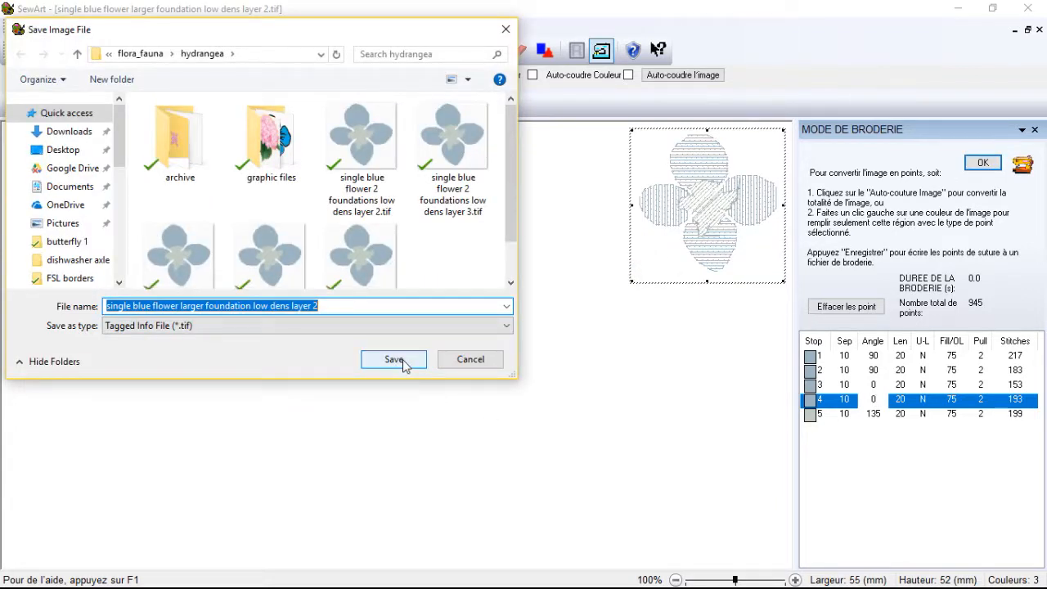
left_click(402, 359)
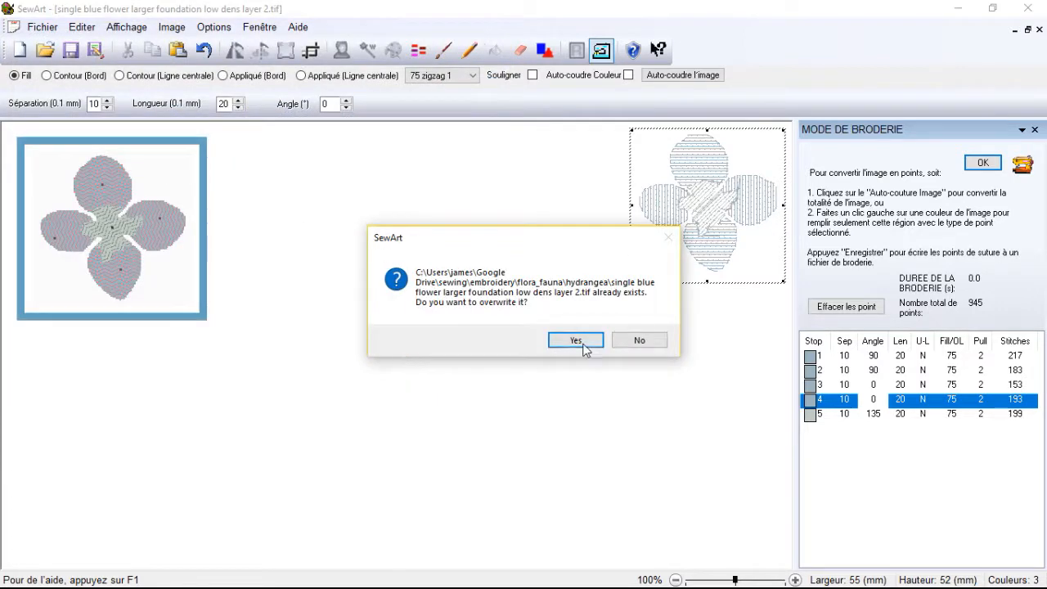
left_click(573, 340)
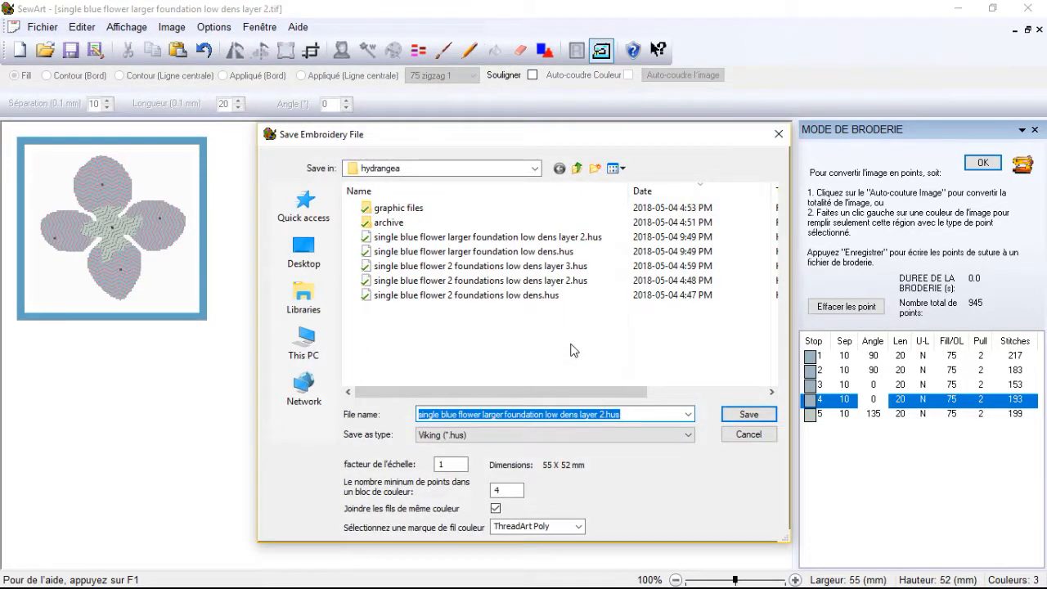
left_click(758, 408)
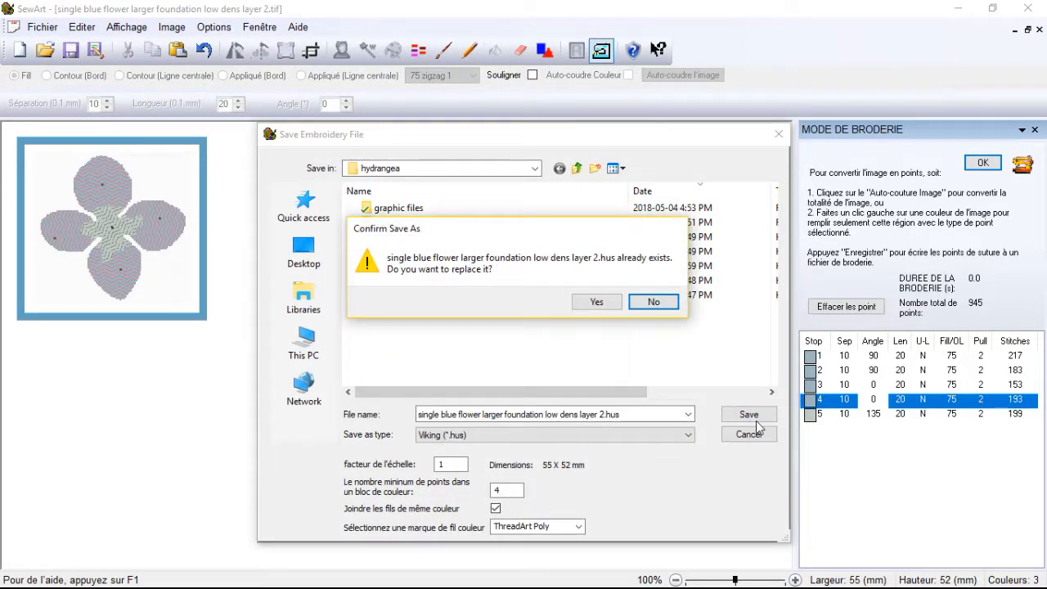
left_click(593, 302)
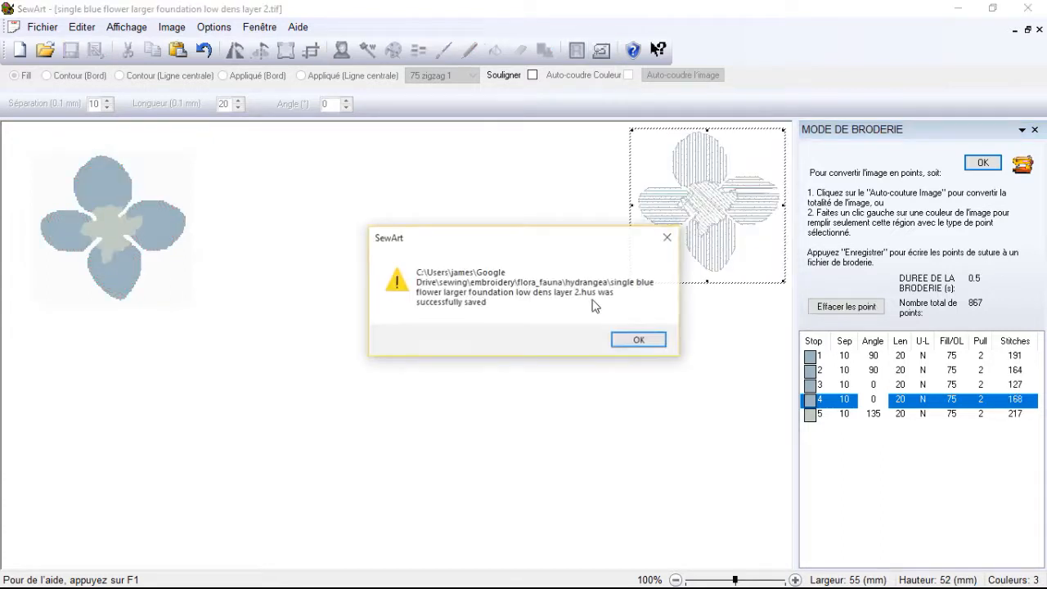
Reopen embroidery mode and save the image and Viking file under the name "single blue flower larger foundation low dens layer 3".
left_click(654, 342)
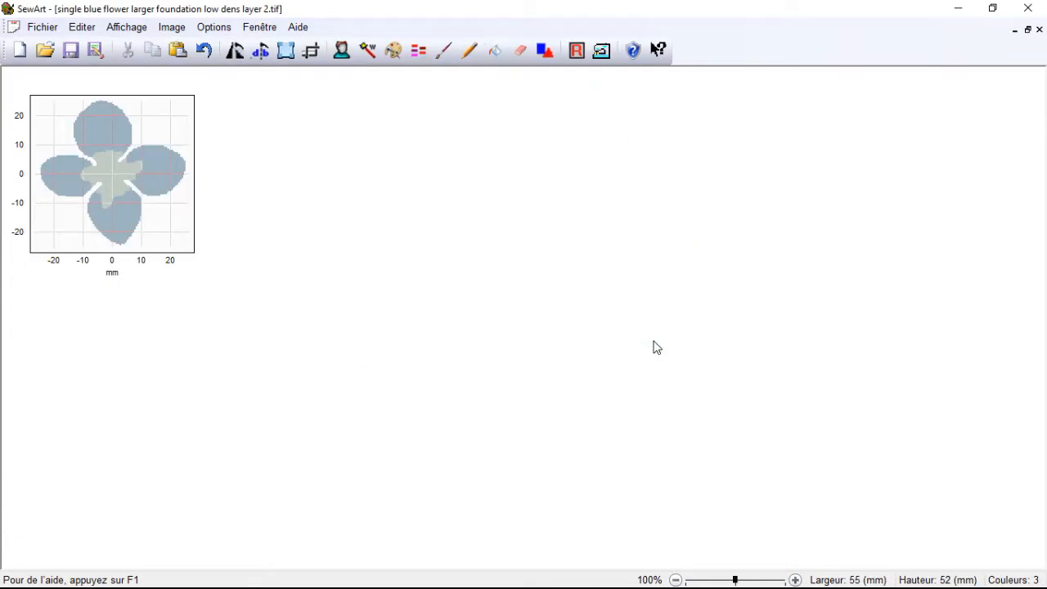
left_click(601, 50)
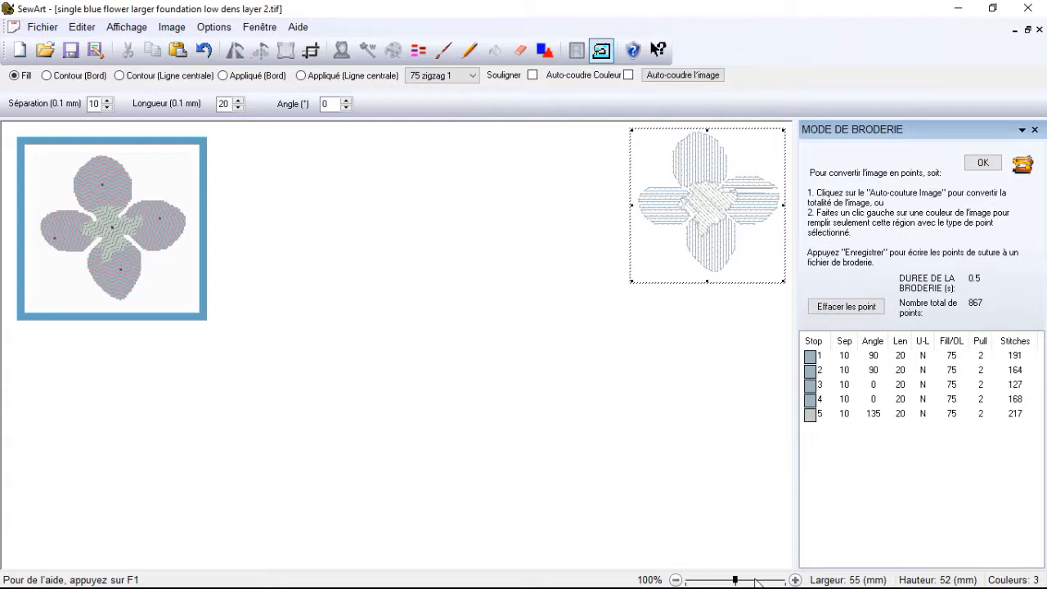
left_click(95, 50)
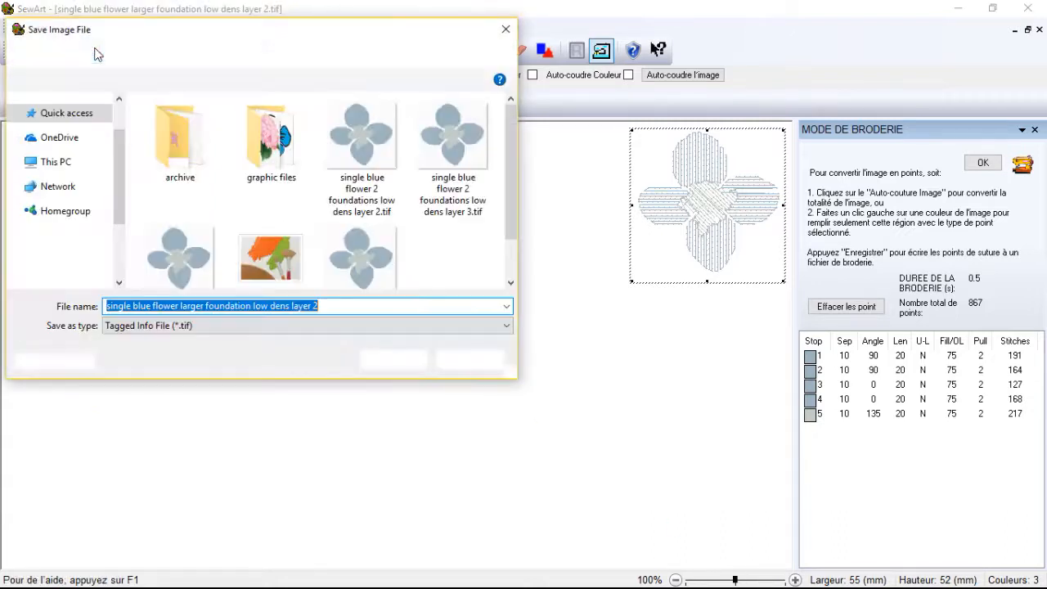
left_click(335, 306)
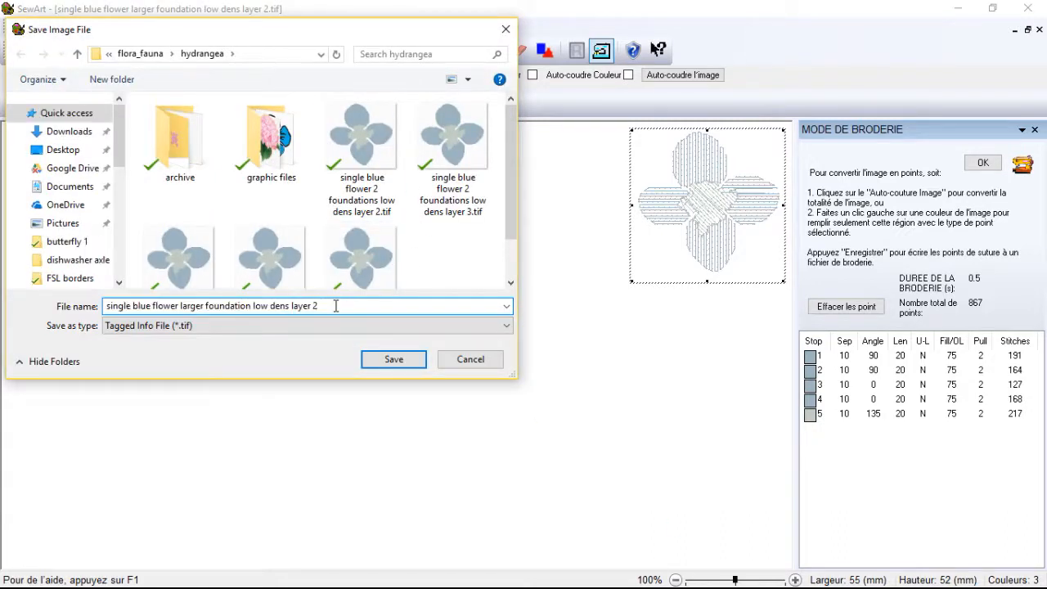
left_click(417, 361)
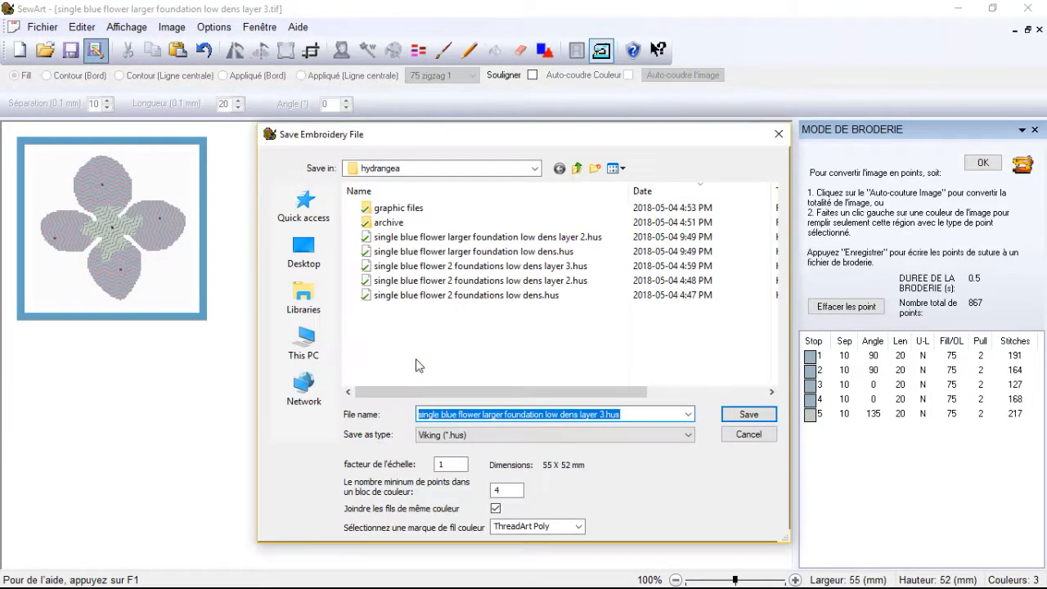
left_click(747, 413)
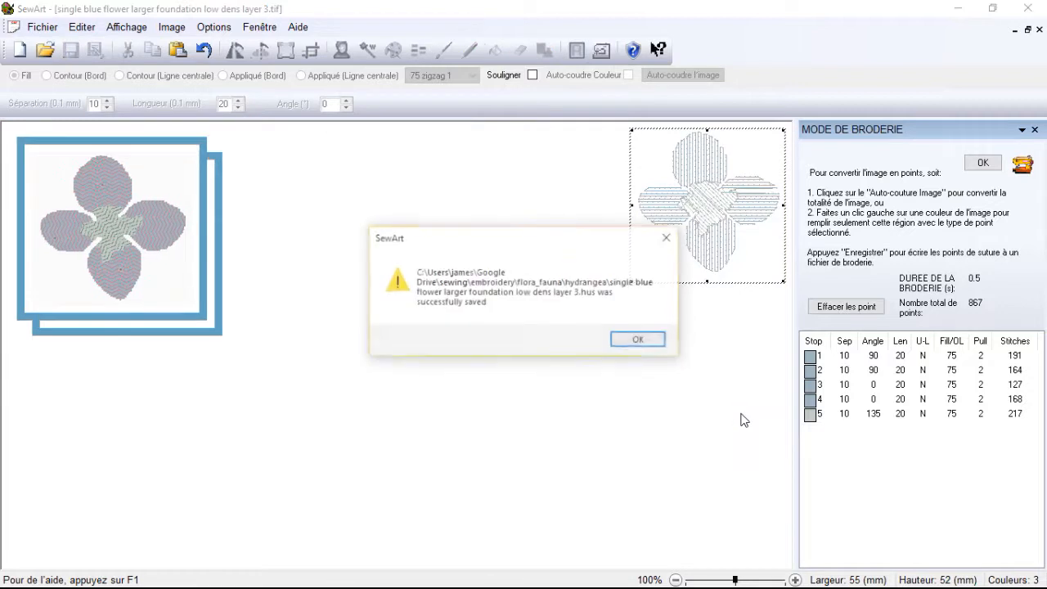
left_click(655, 338)
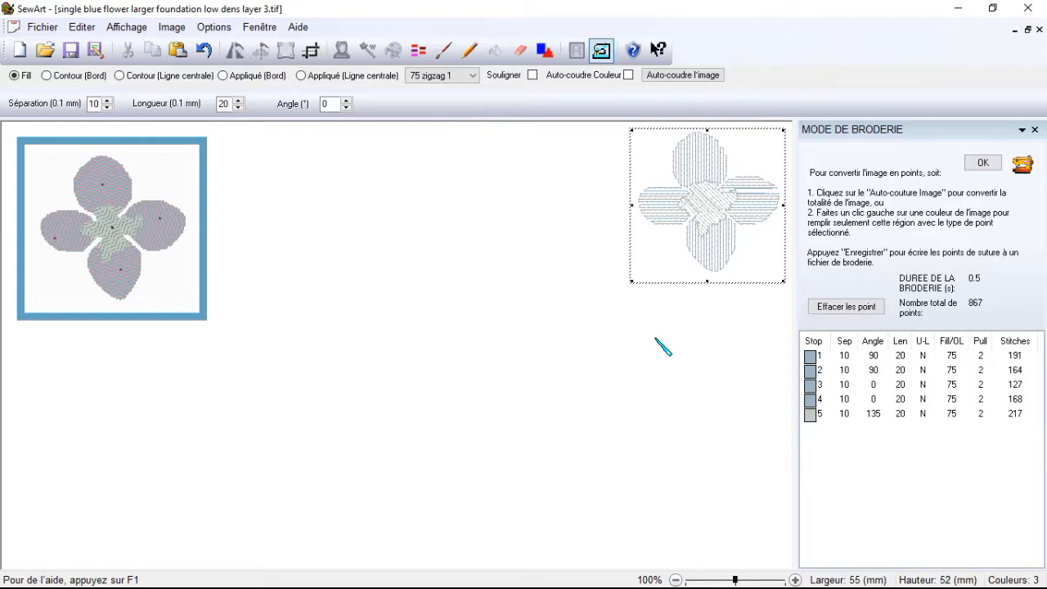
Clear the existing stitches, and set new fills to use underlay (Souligner) with a separation of 2.
left_click(866, 309)
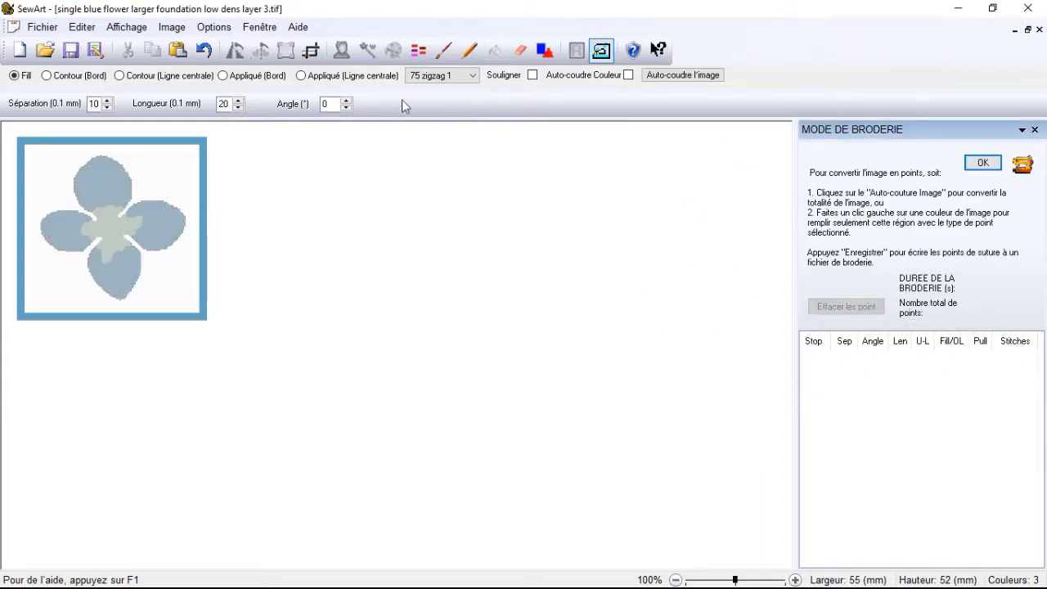
left_click(534, 77)
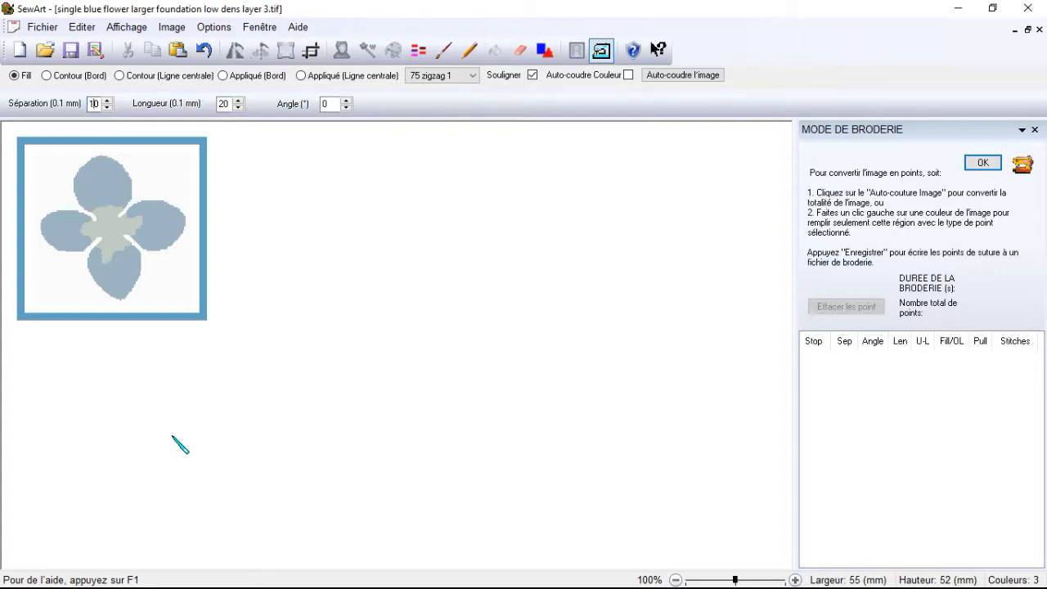
key("Delete")
key("Delete")
type("2")
key("BackSpace")
type("1")
left_click(332, 104)
Choose "77 zigzag2" as the fill pattern.
left_click(472, 75)
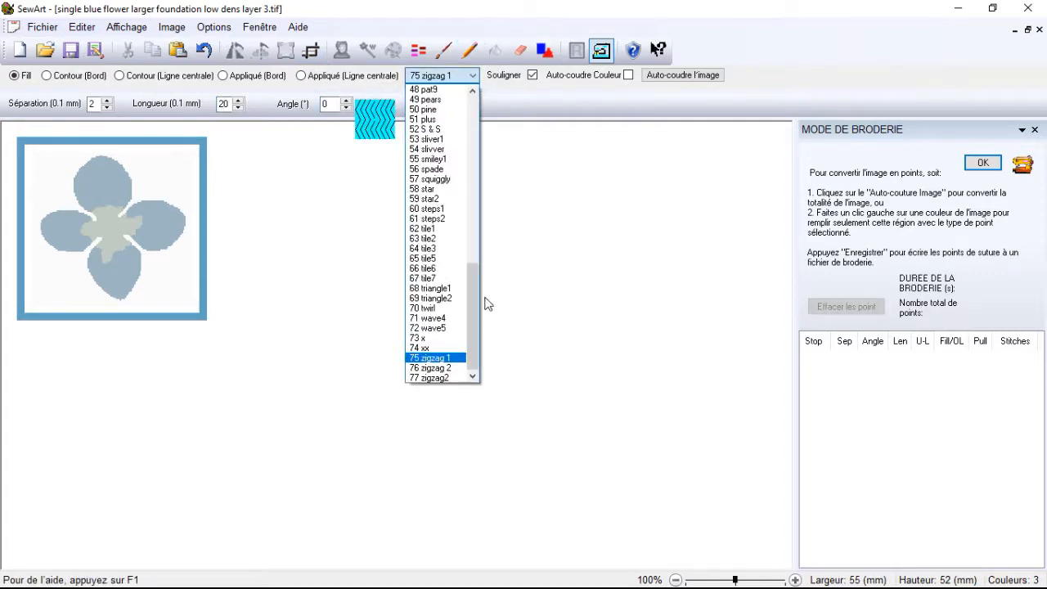
left_click_drag(475, 288, 485, 172)
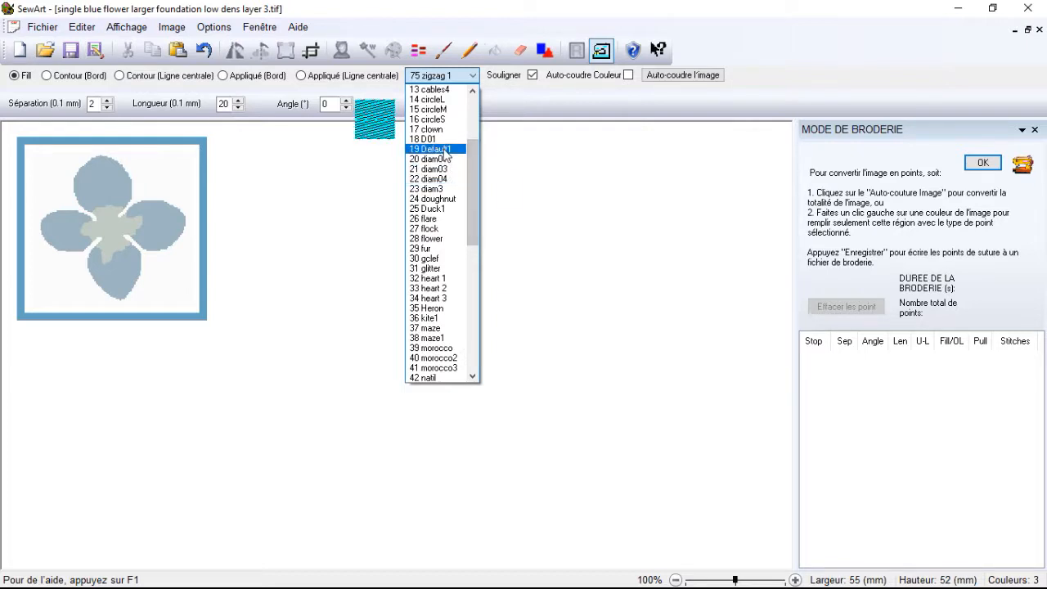
left_click_drag(473, 160, 480, 299)
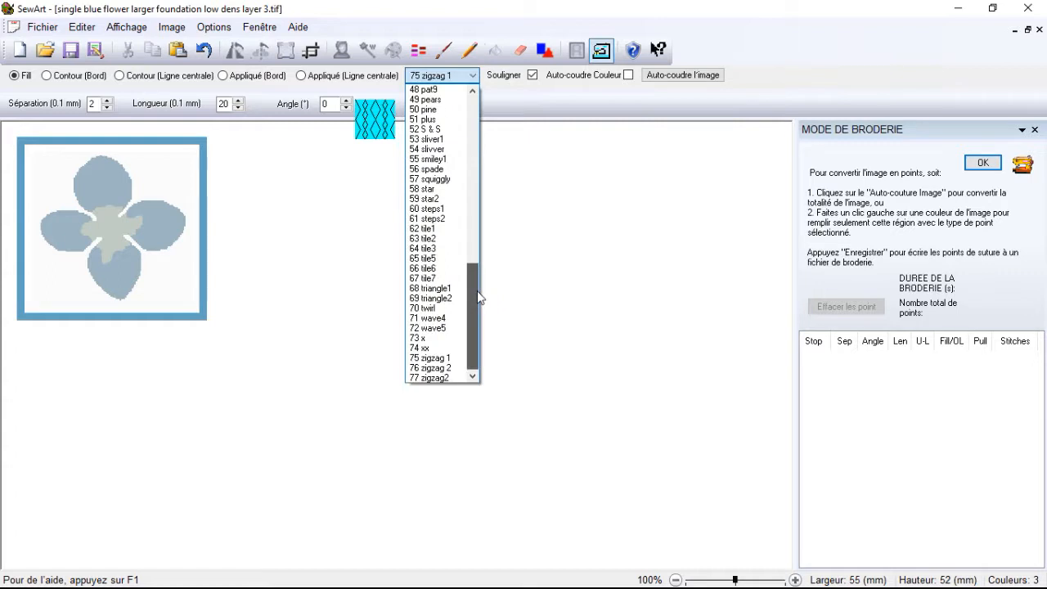
left_click(449, 377)
Fill the flower's upper, lower, left and right petals in that order, followed by its centre.
left_click(109, 185)
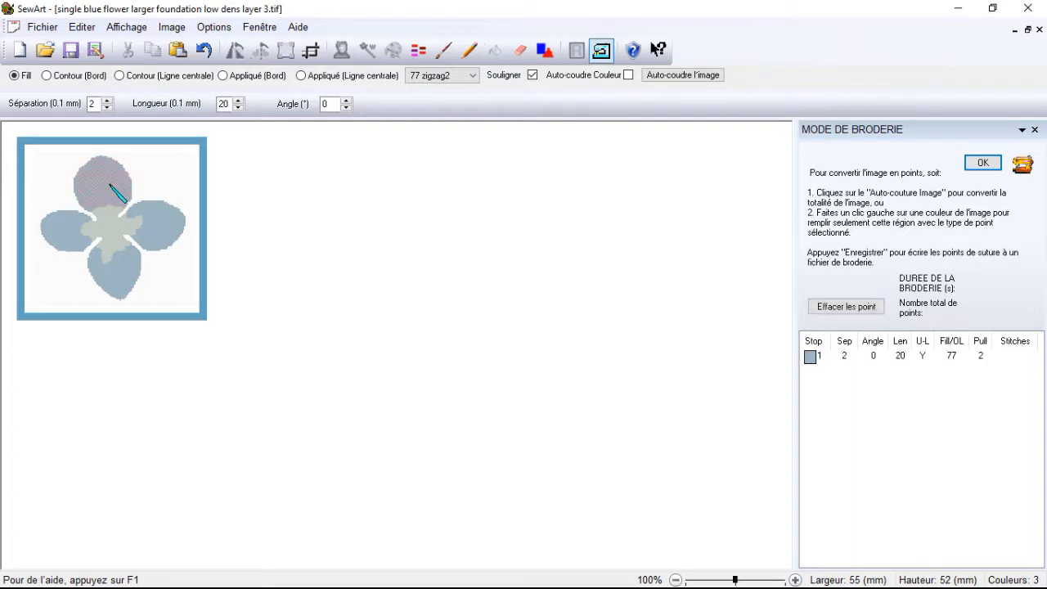
left_click(114, 271)
left_click(71, 240)
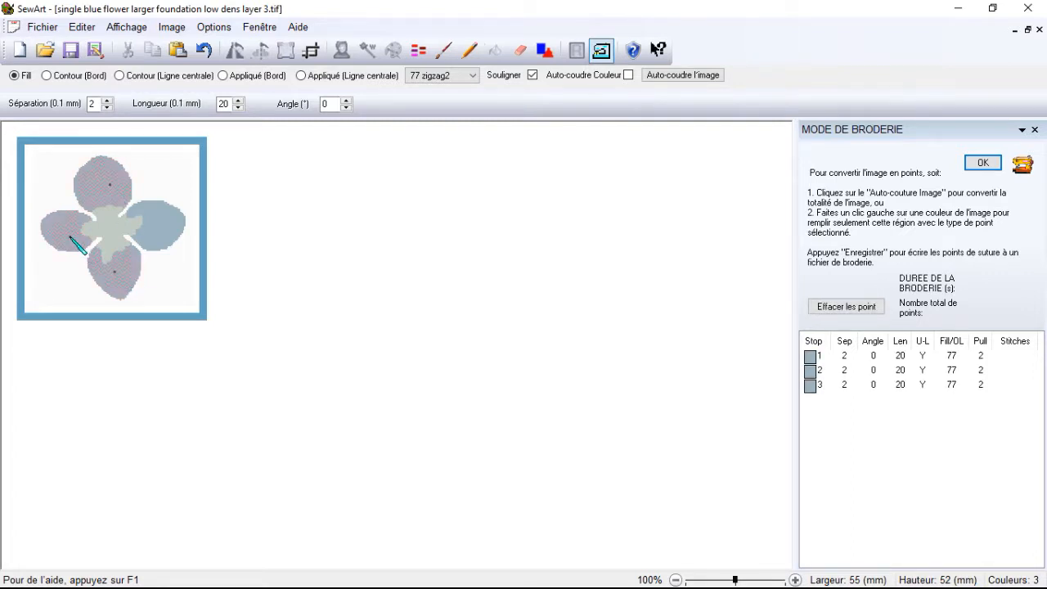
left_click(164, 229)
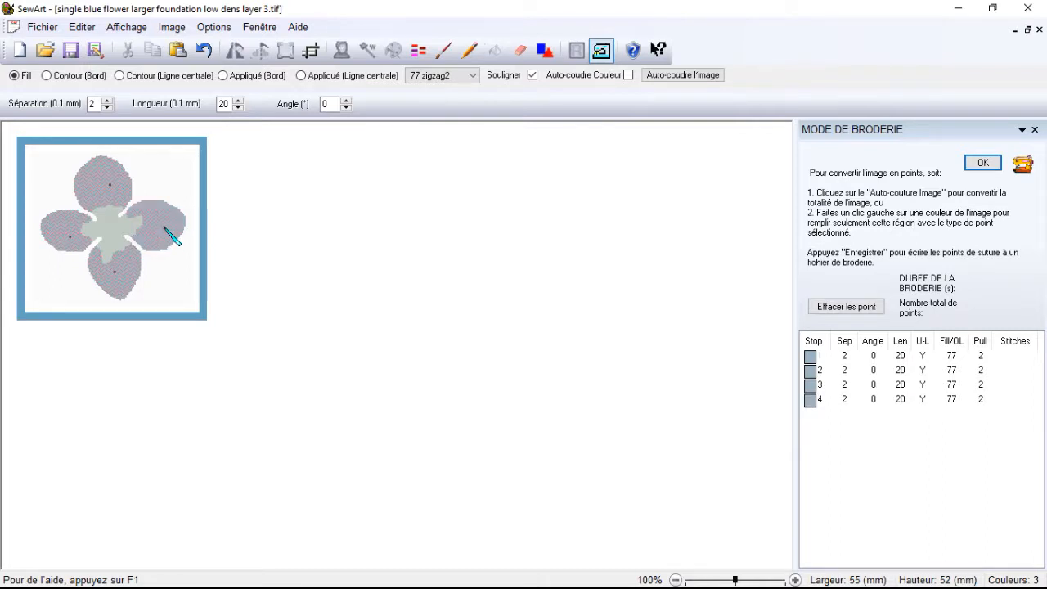
left_click(117, 231)
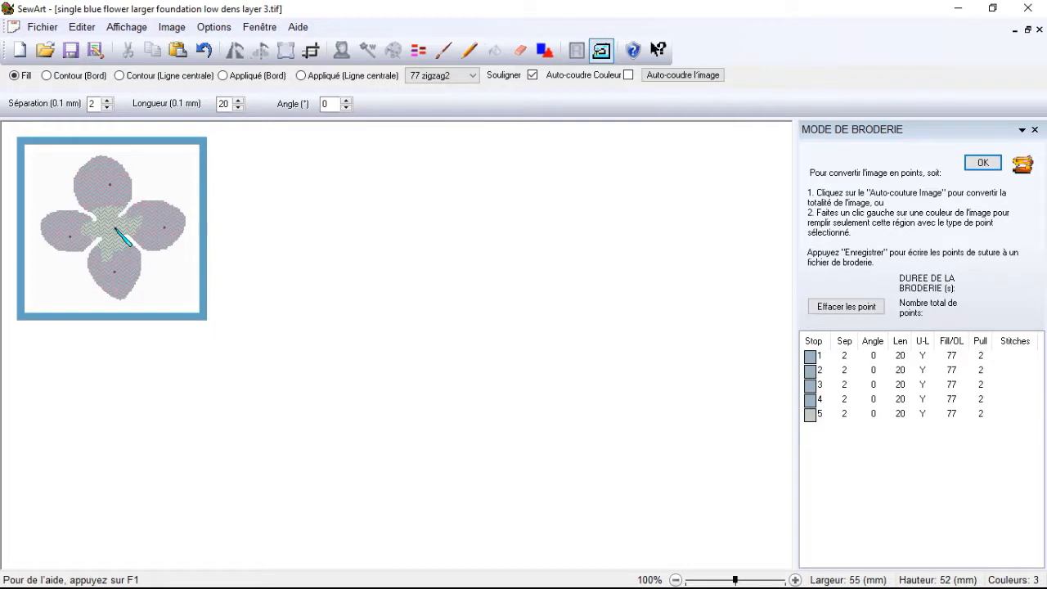
Set the stitch angle of stops 3 and 4 to 90 and of stop 5, the flower's centre, to 30.
left_click(871, 386)
type("90")
left_click(873, 399)
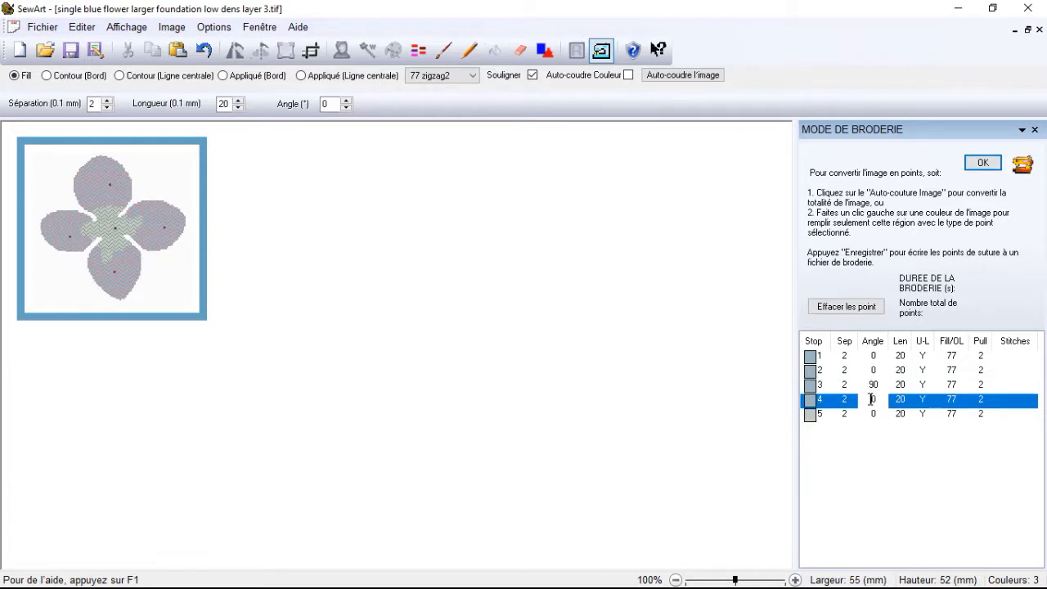
type("90")
left_click(874, 414)
key("BackSpace")
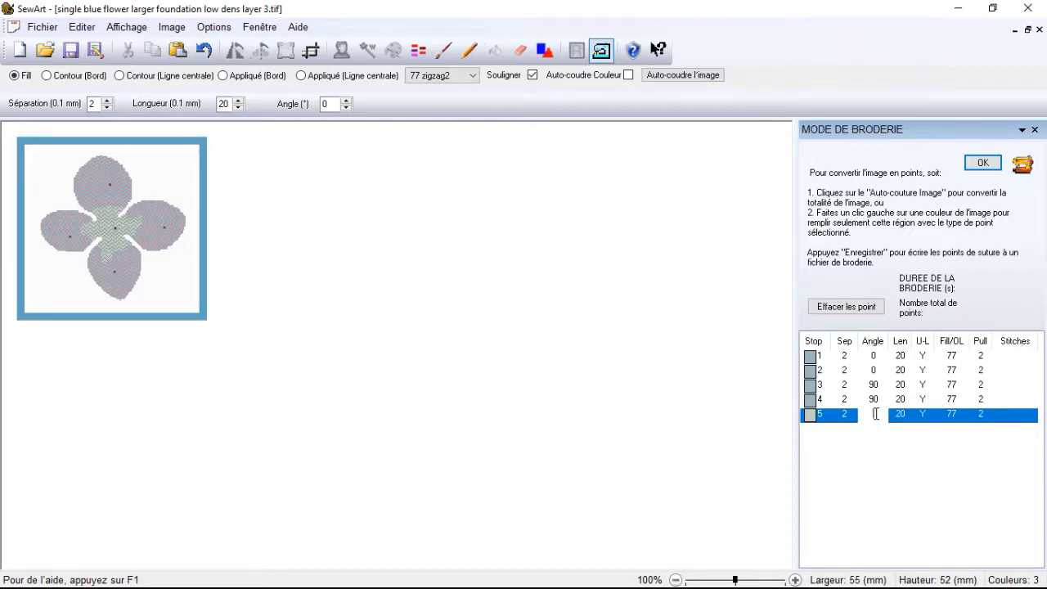
type("30")
left_click(877, 384)
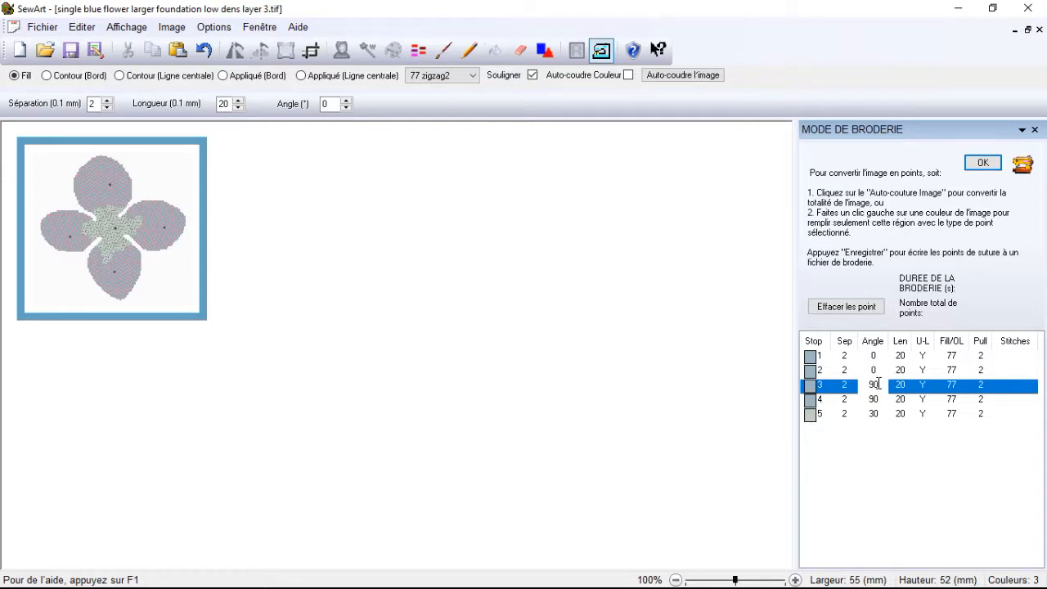
Finish the embroidery and save it, overwriting the existing layer 3 TIF image and layer 3 .hus file.
left_click(983, 162)
left_click(515, 335)
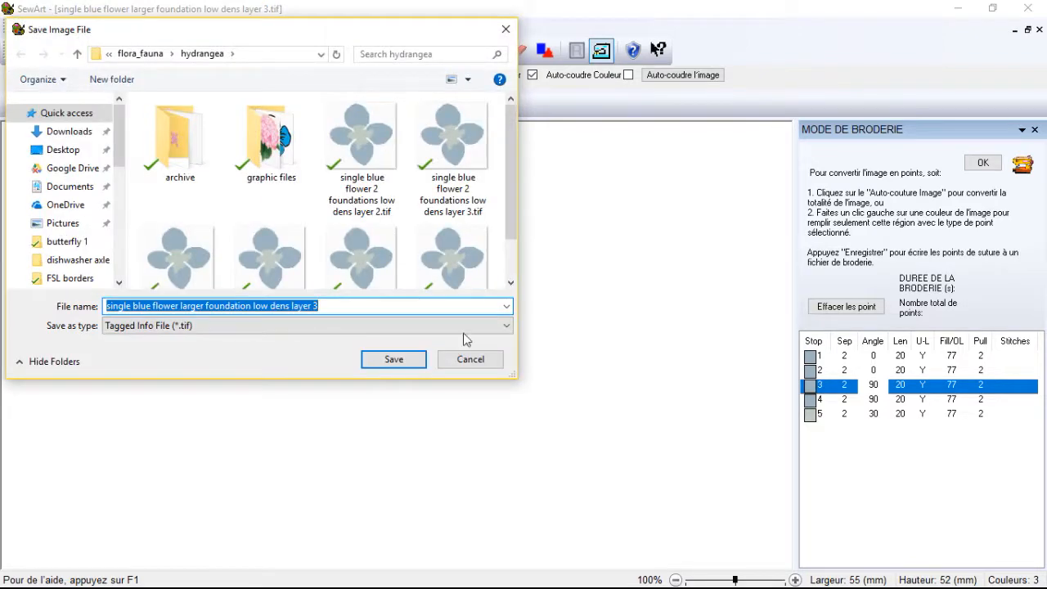
left_click(389, 364)
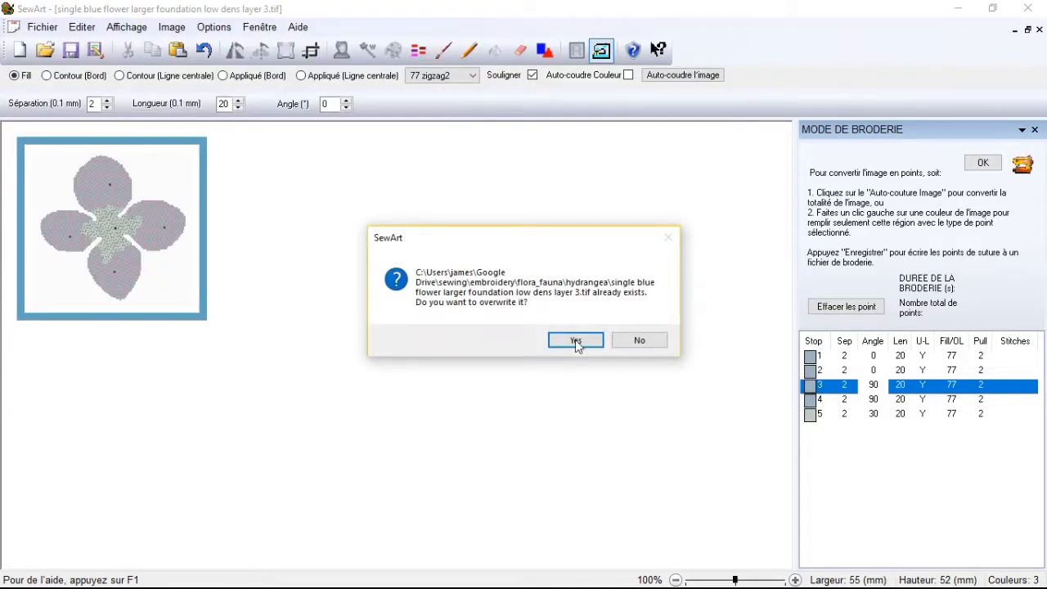
left_click(576, 340)
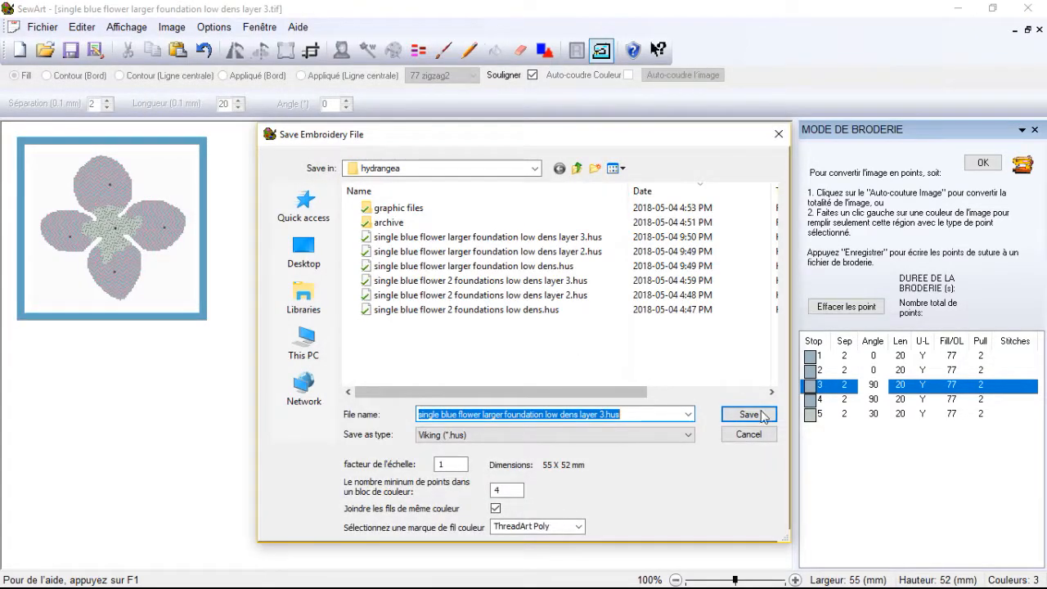
left_click(748, 414)
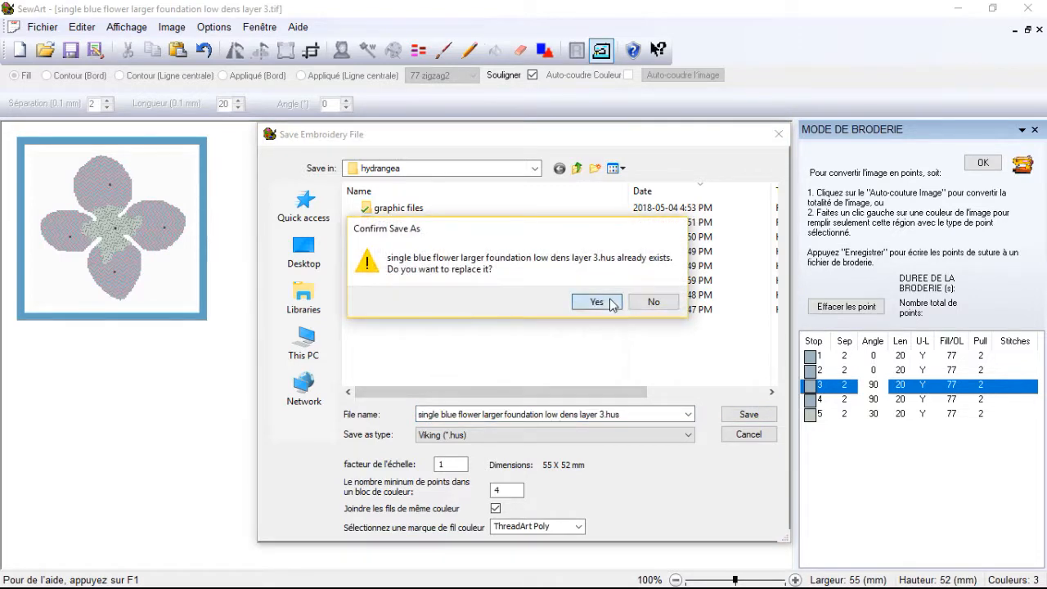
left_click(596, 302)
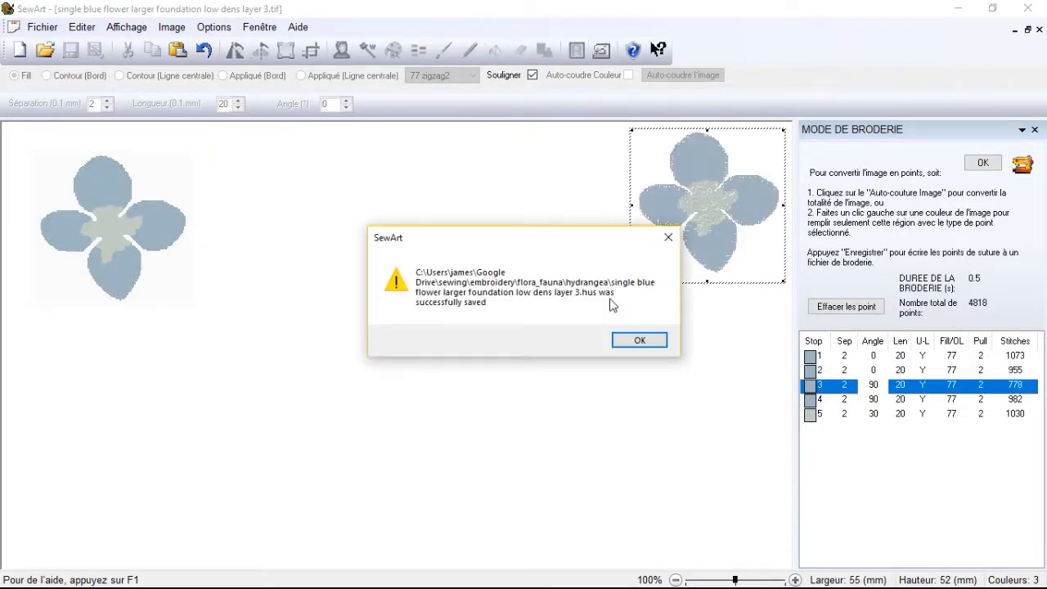
left_click(655, 340)
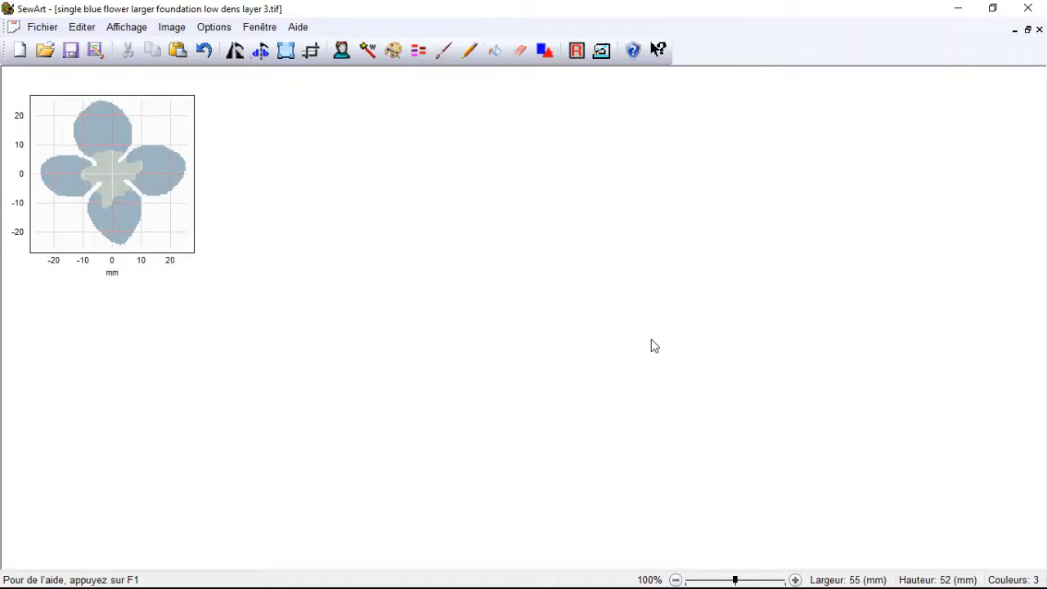
Reopen embroidery mode and set the separation of all five stops to 4.
left_click(602, 51)
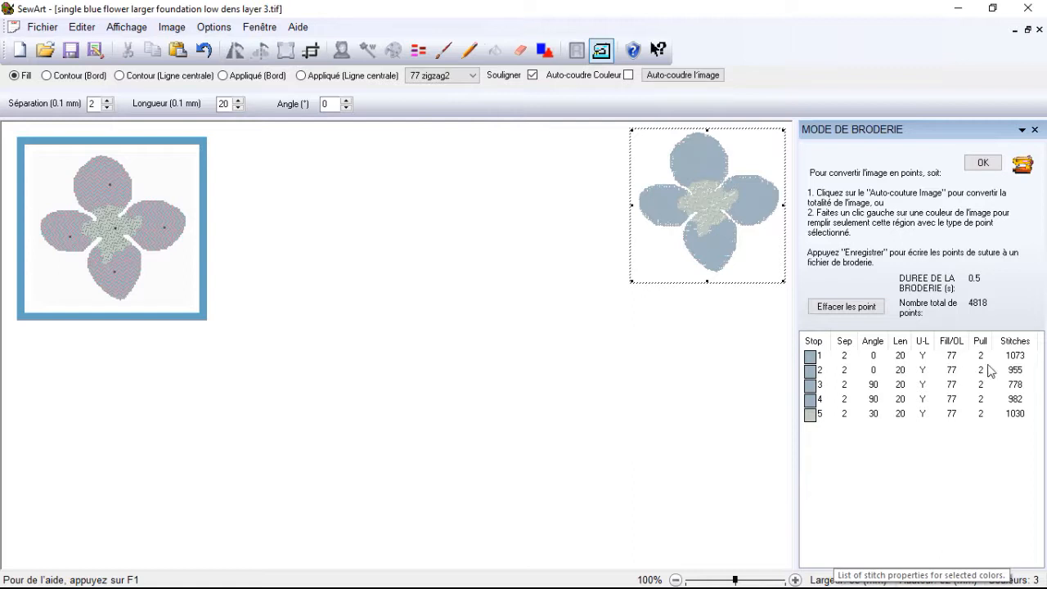
left_click(844, 357)
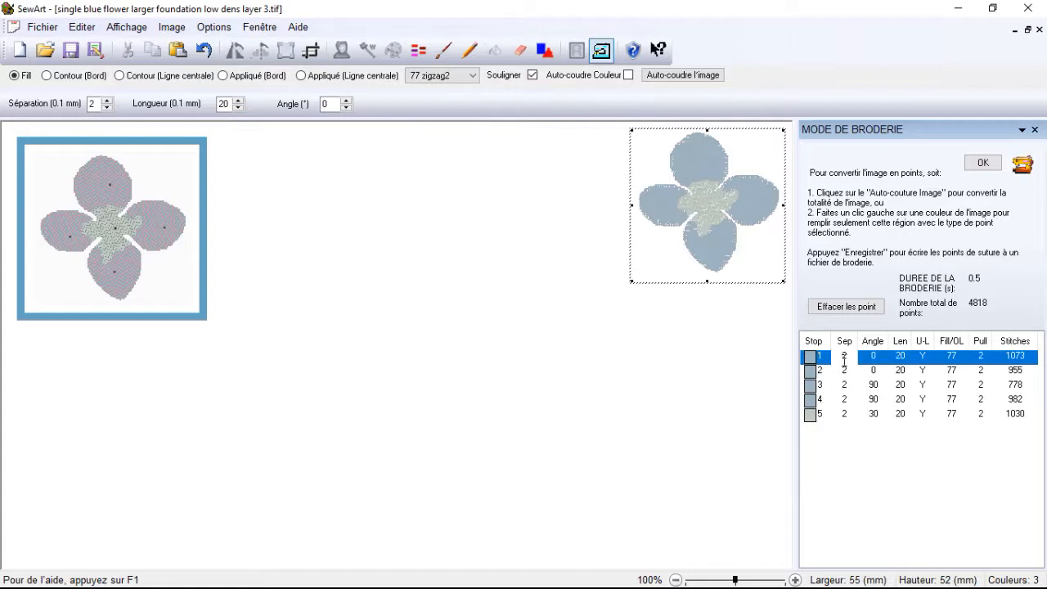
type("4")
left_click(844, 370)
type("4")
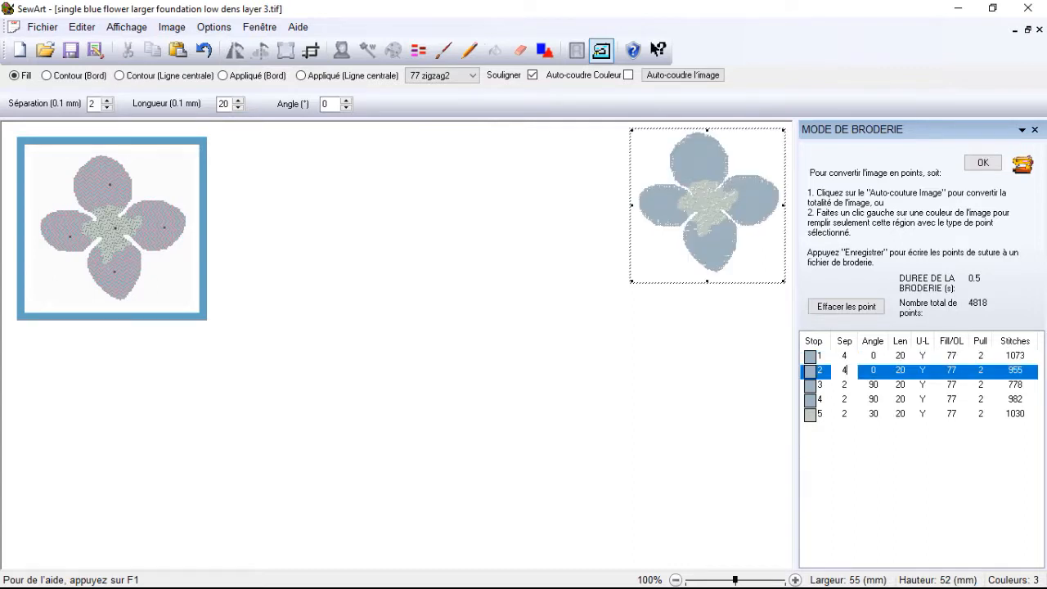
left_click(844, 384)
type("4")
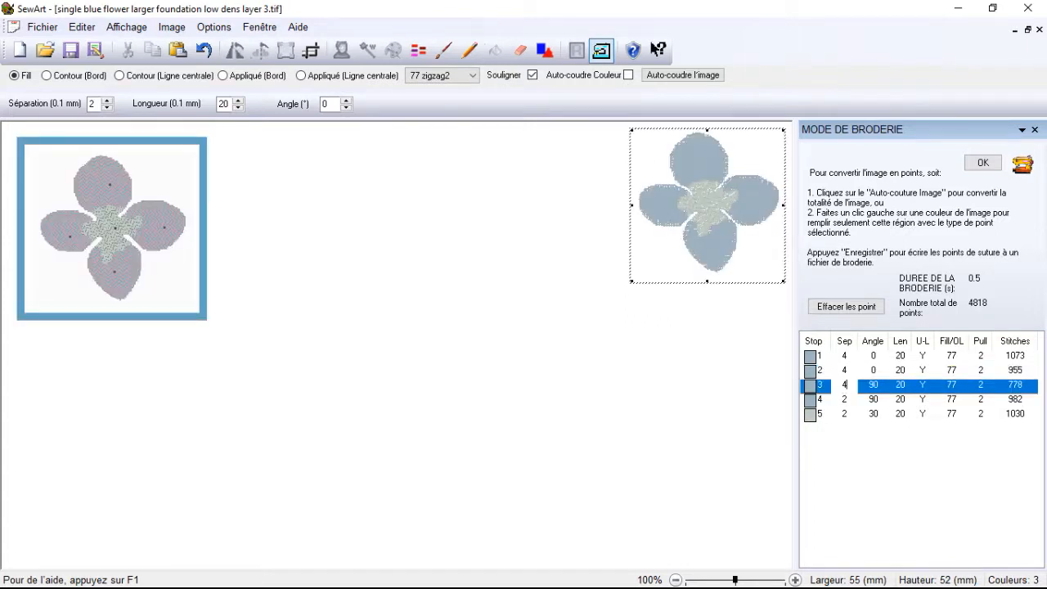
left_click(844, 399)
type("4")
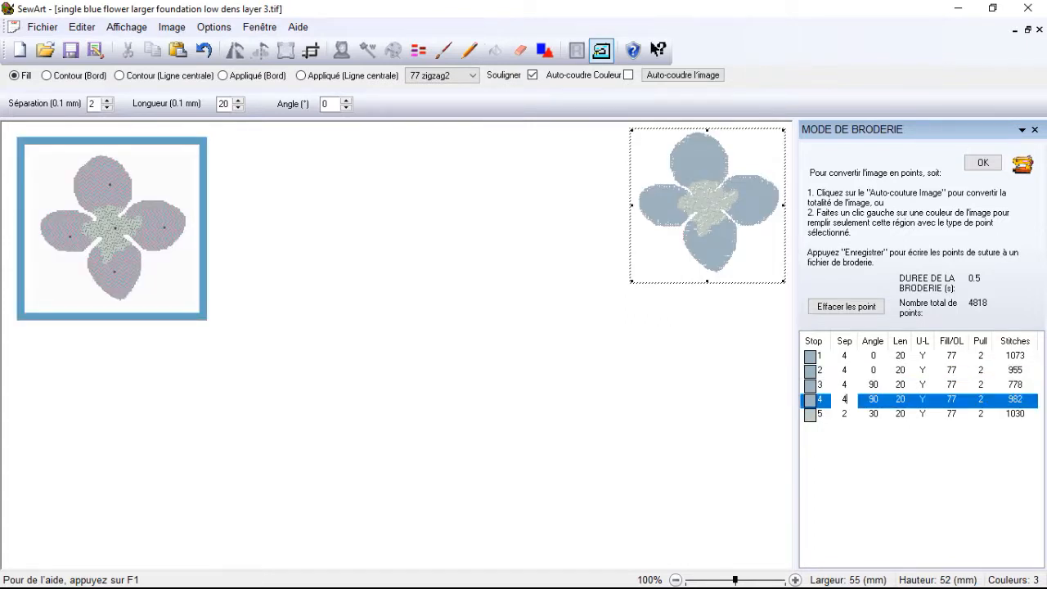
left_click(843, 414)
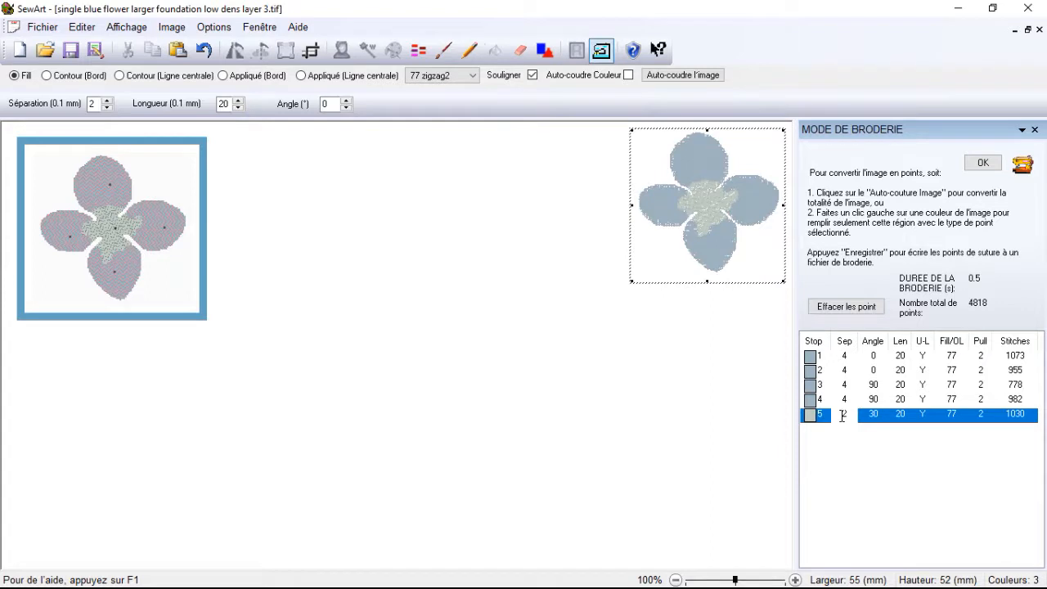
type("4")
left_click(843, 372)
Finish the embroidery with the separation of 4 and save it, overwriting the layer 3 TIF image and layer 3 .hus file.
left_click(982, 163)
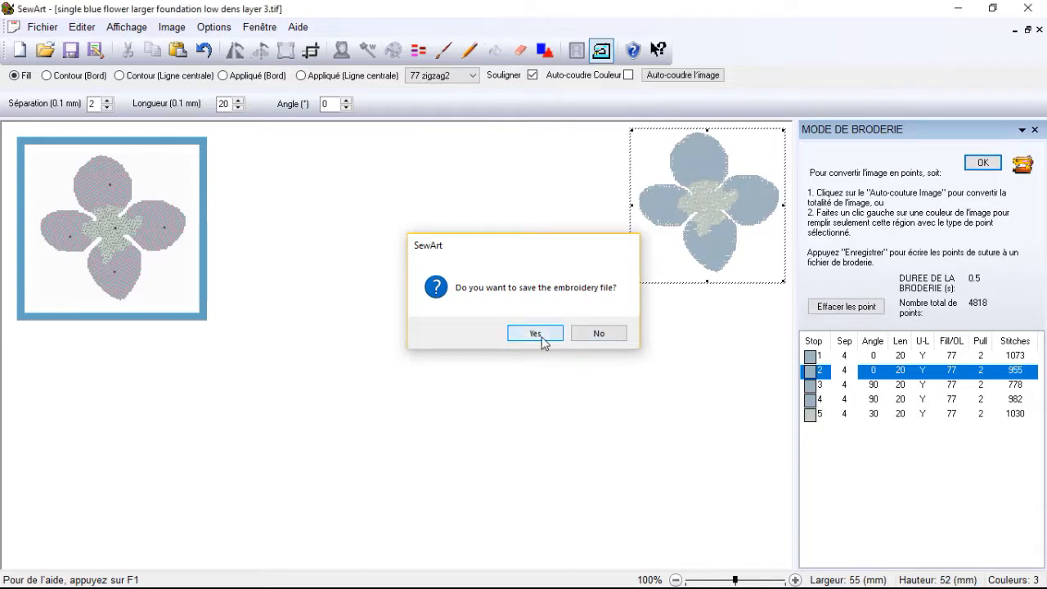
left_click(542, 337)
left_click(394, 360)
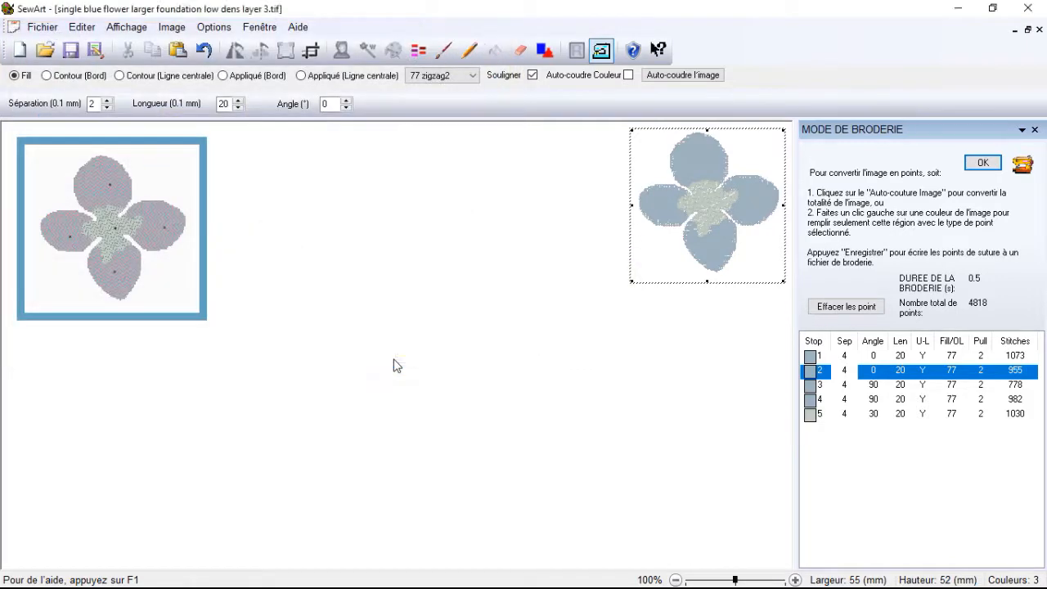
left_click(564, 340)
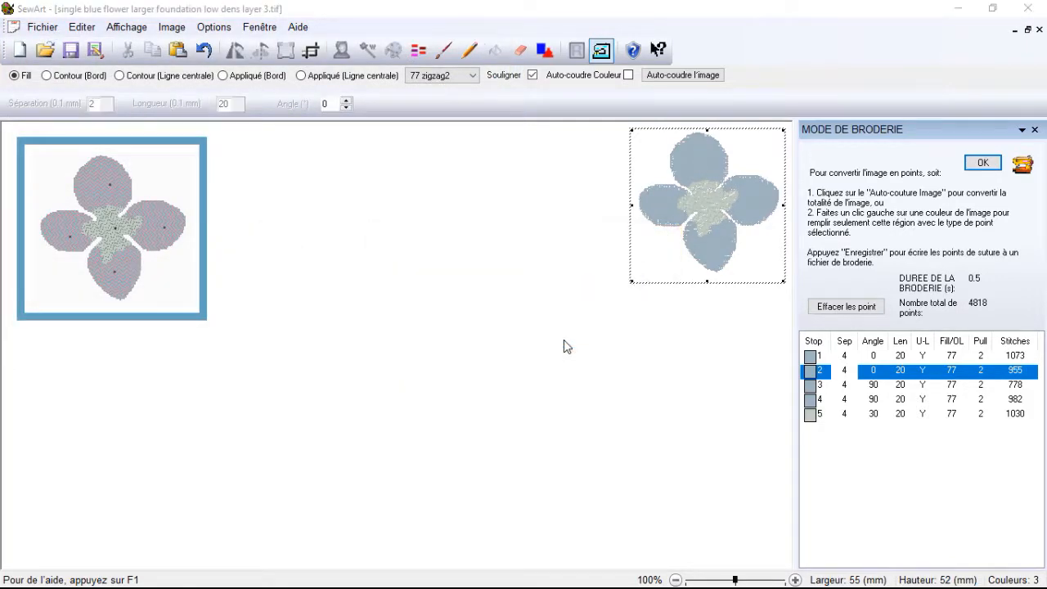
left_click(748, 413)
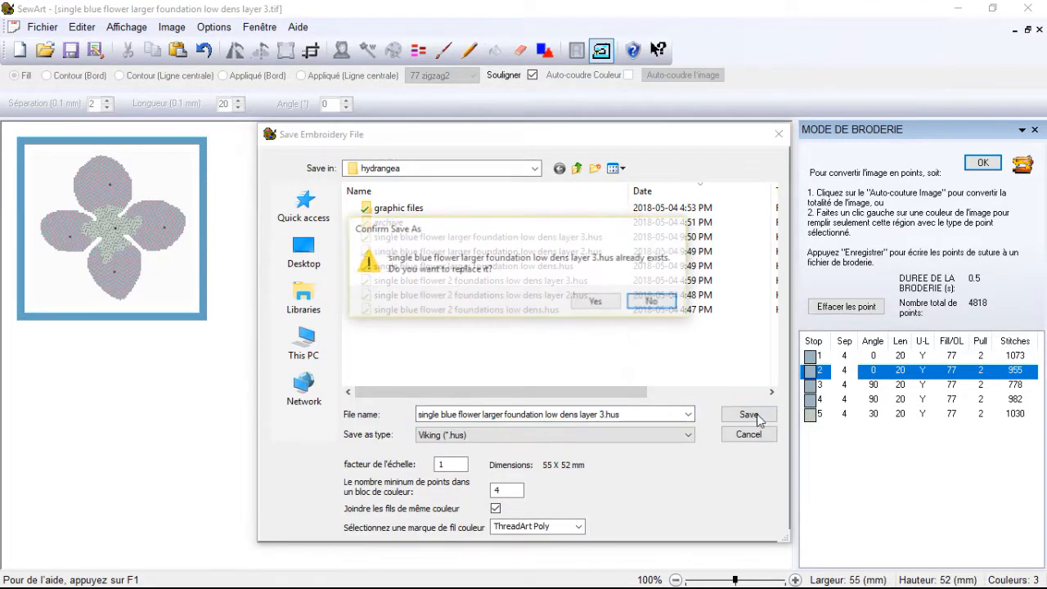
left_click(602, 305)
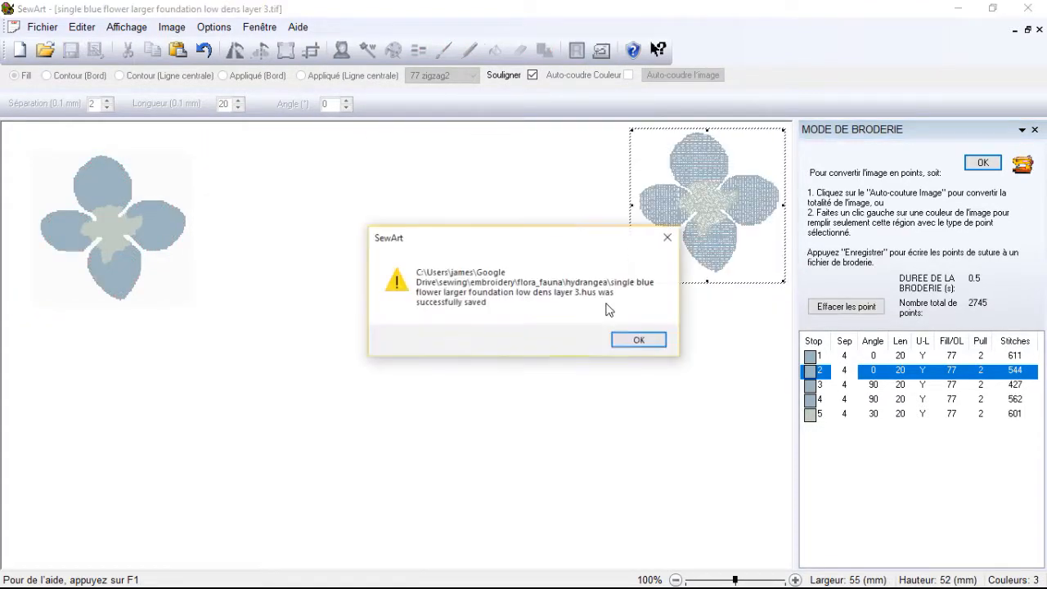
left_click(658, 341)
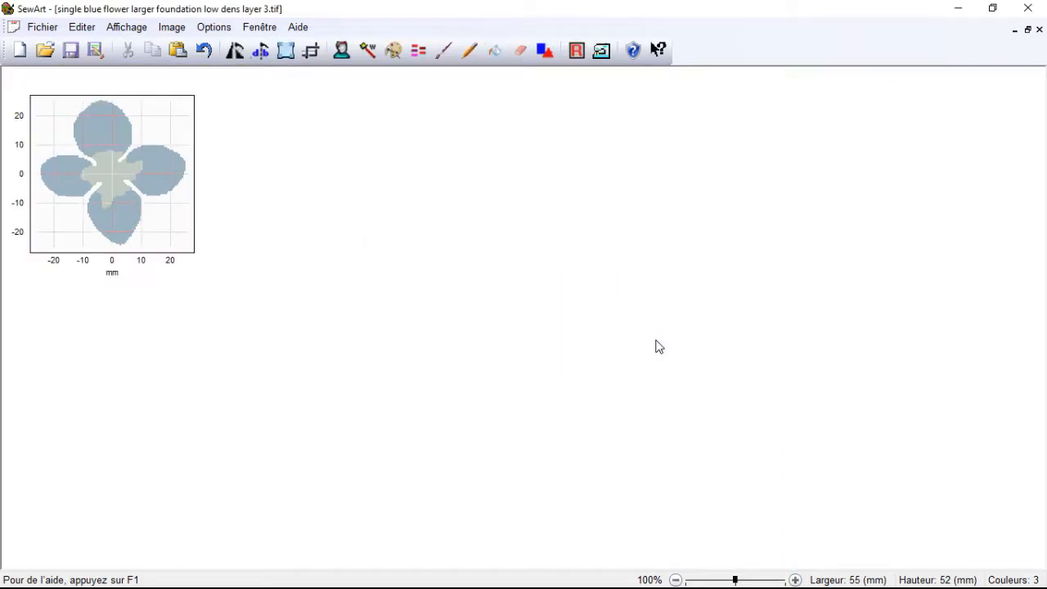
Reopen embroidery mode and choose the 10 cable5 fill pattern.
left_click(602, 51)
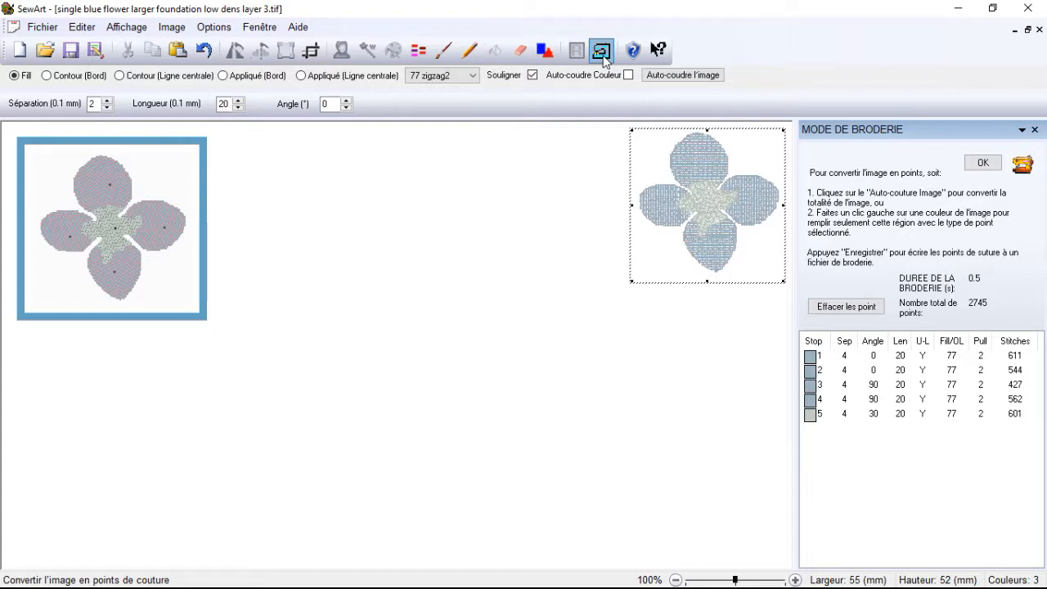
left_click(954, 356)
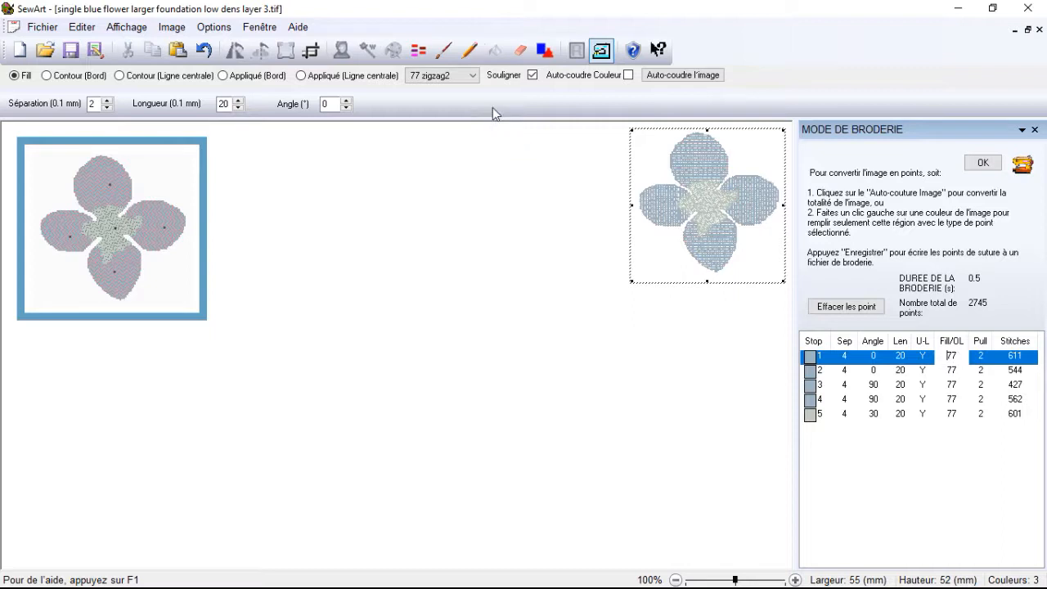
left_click(473, 75)
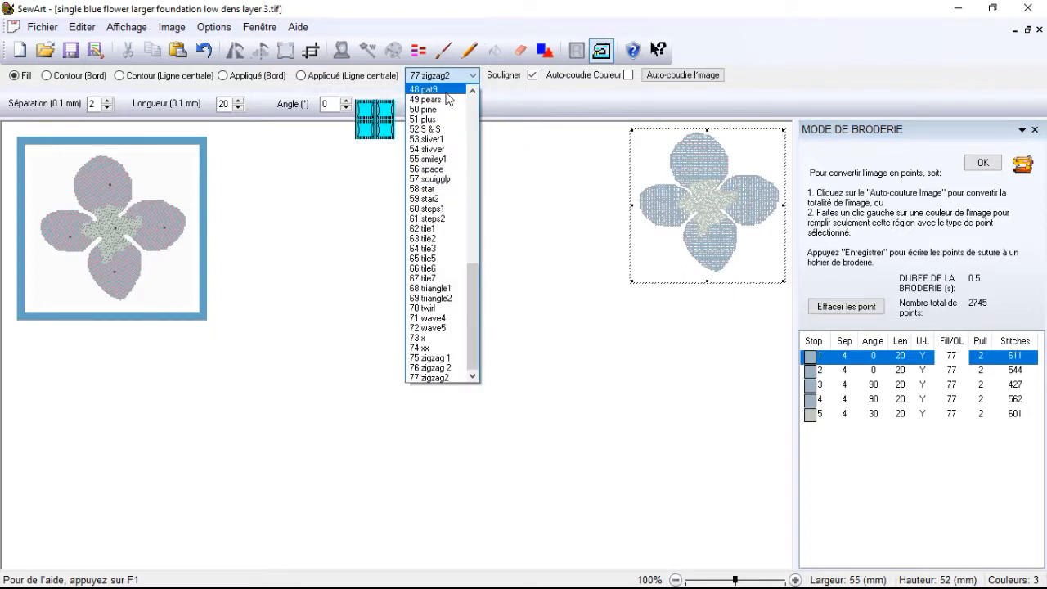
left_click_drag(473, 53, 473, 102)
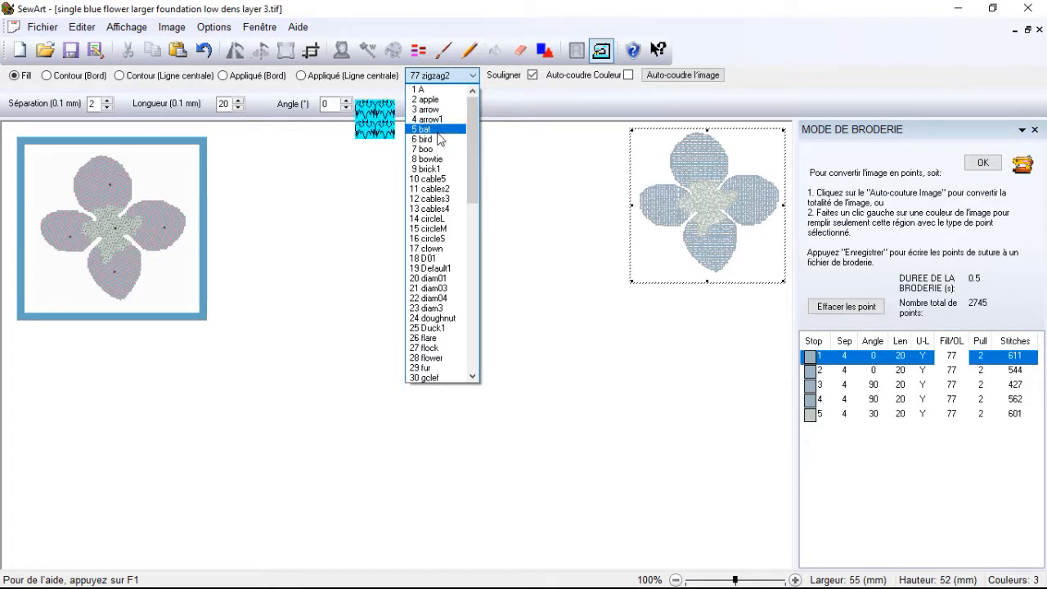
left_click(439, 179)
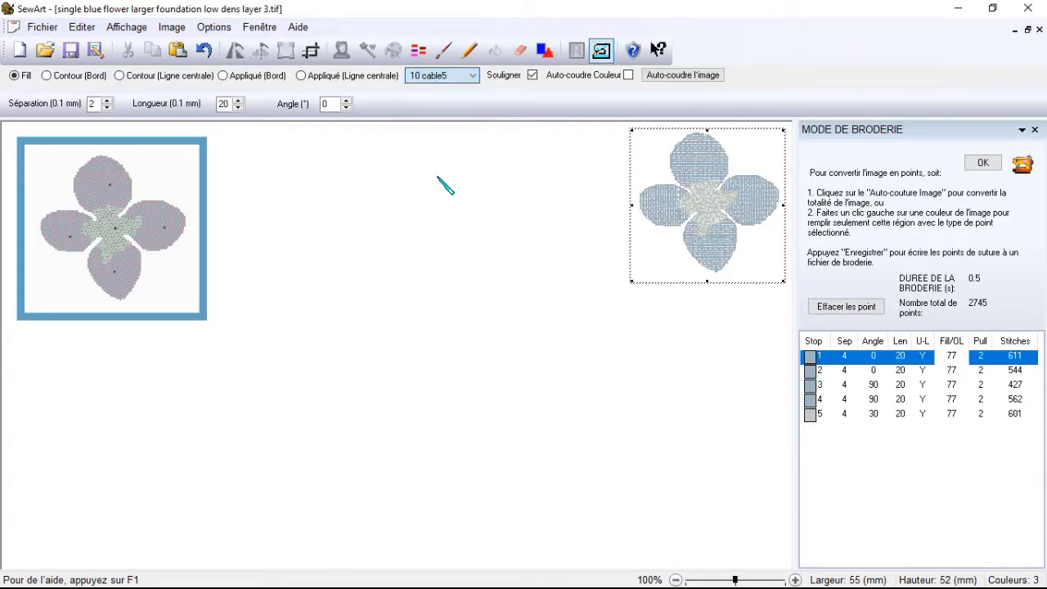
Change the fill pattern number of all five stops to 10.
left_click(958, 356)
key("BackSpace")
key("BackSpace")
type("10")
left_click(961, 372)
key("BackSpace")
key("BackSpace")
type("10")
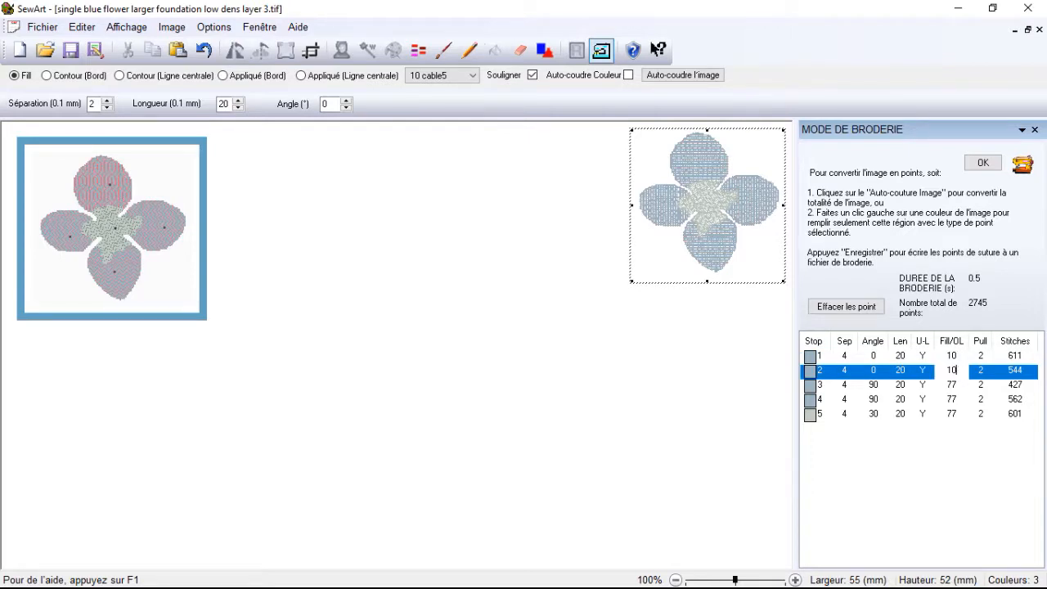
left_click(963, 384)
key("BackSpace")
key("BackSpace")
type("10")
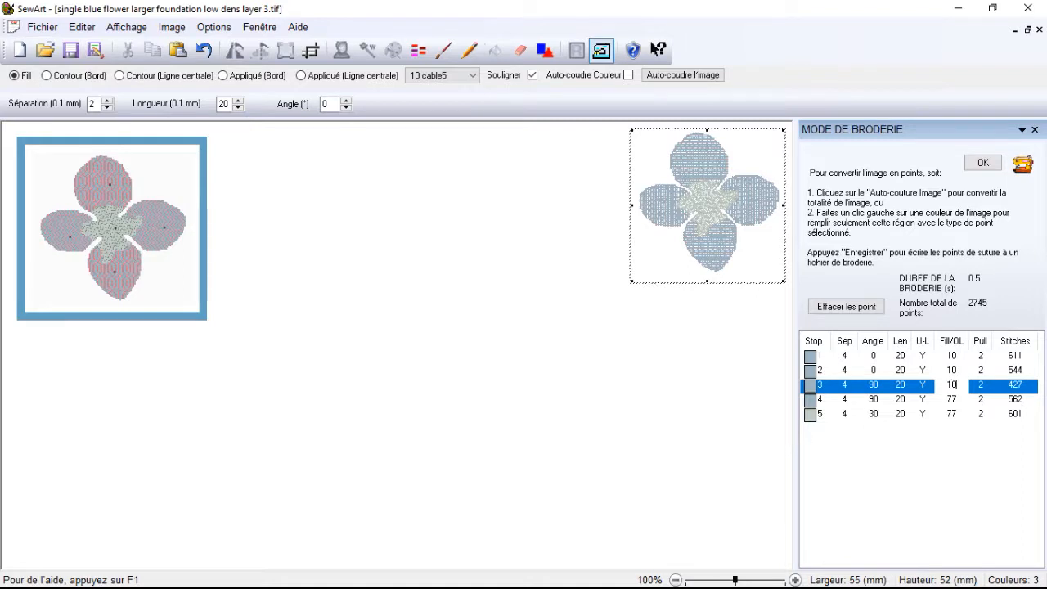
left_click(962, 400)
key("BackSpace")
key("BackSpace")
type("10")
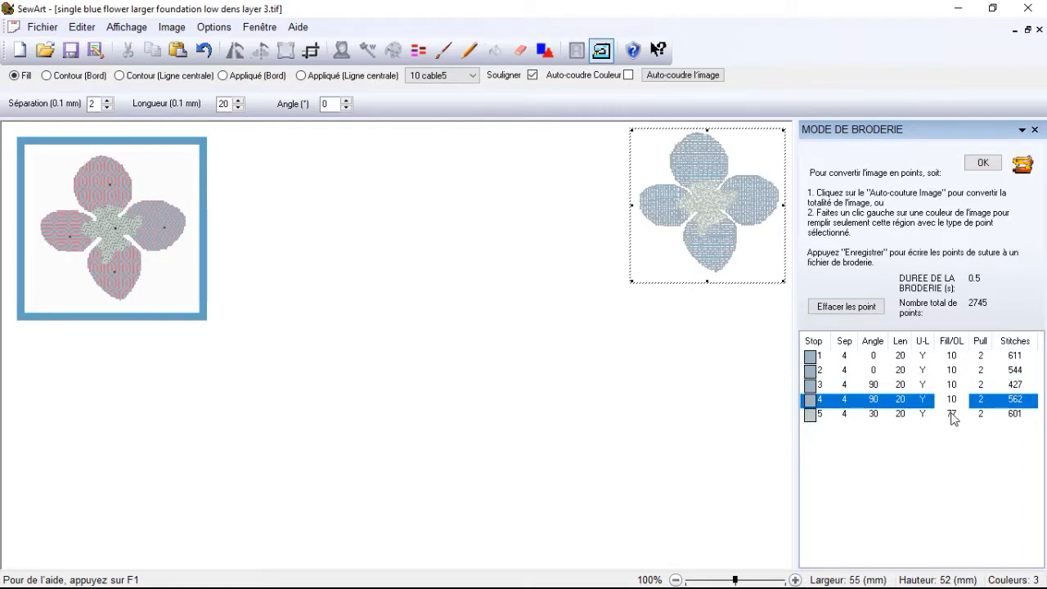
left_click(951, 413)
key("BackSpace")
key("BackSpace")
type("10")
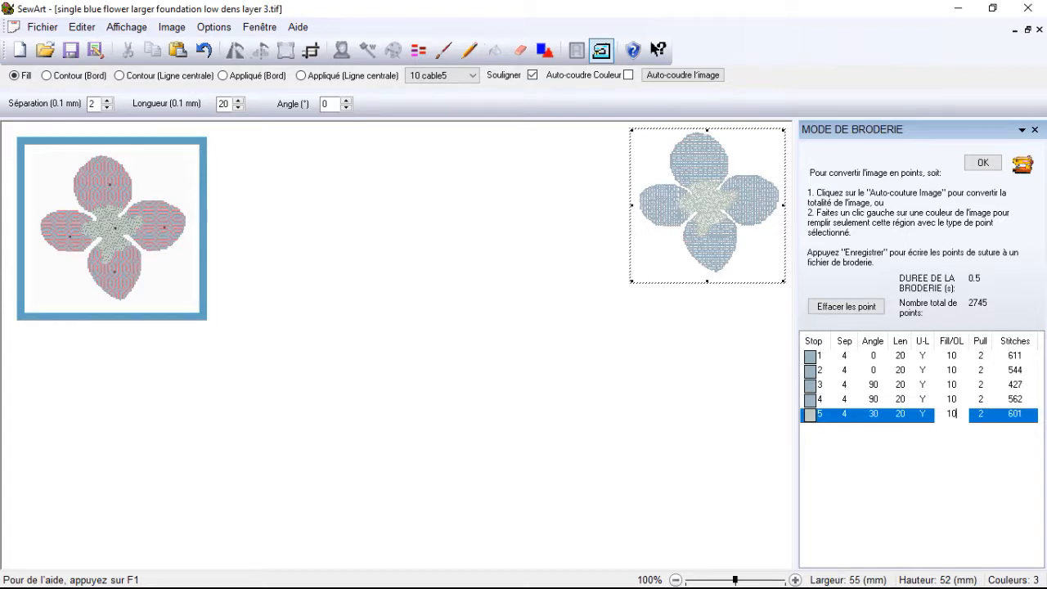
left_click(956, 400)
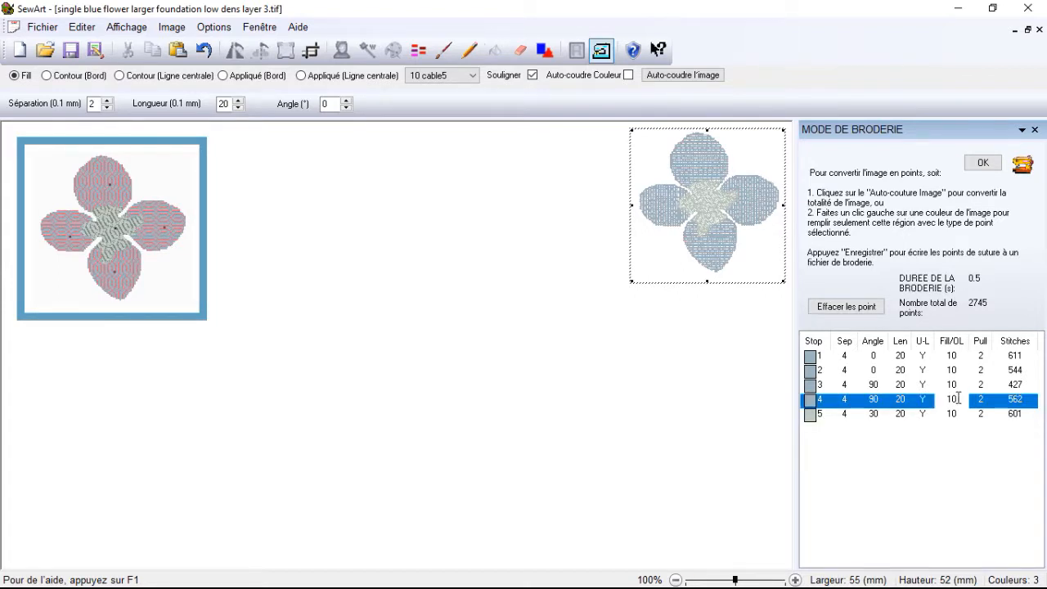
Finish the cable-patterned embroidery and save it over the existing layer 3 TIF image and Viking .hus file.
left_click(984, 165)
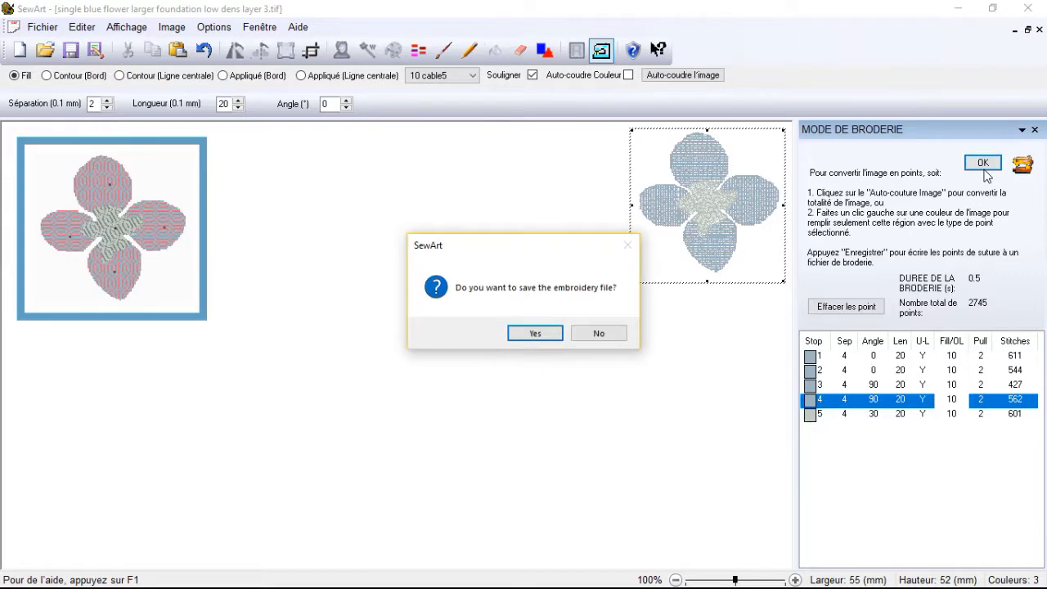
left_click(536, 333)
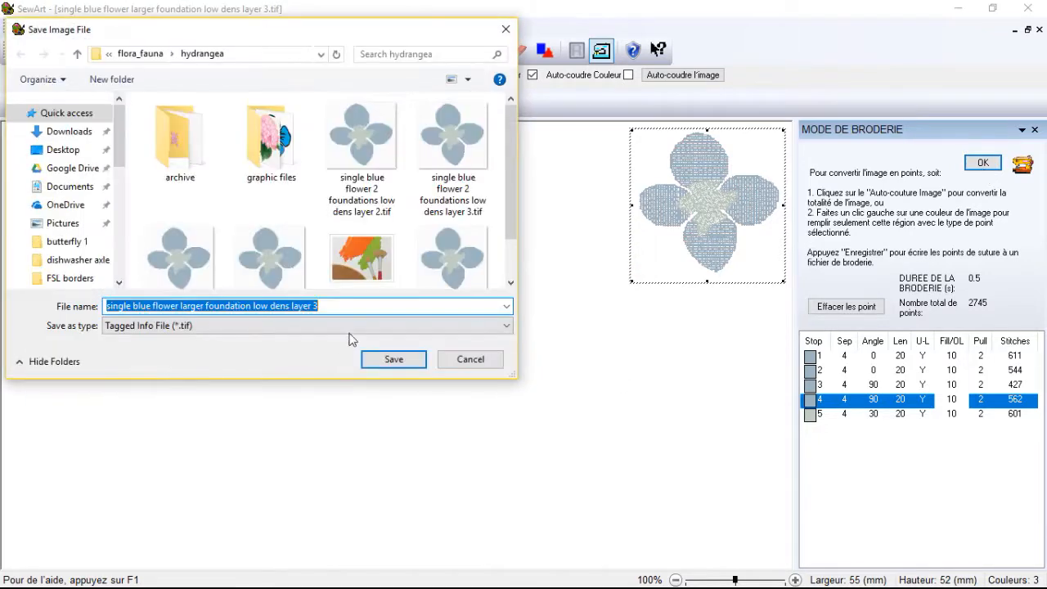
left_click(391, 360)
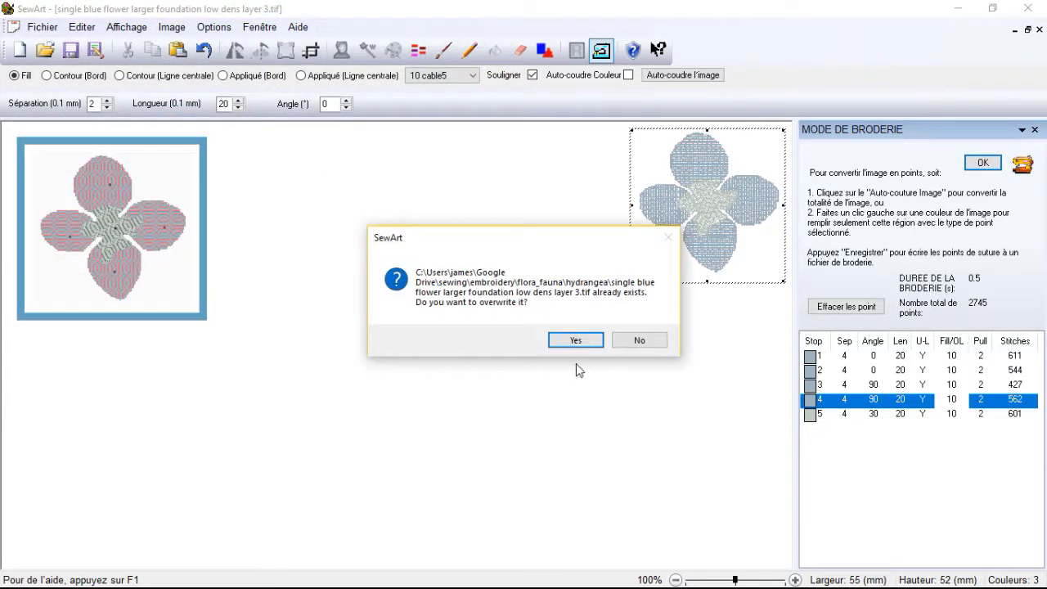
left_click(579, 341)
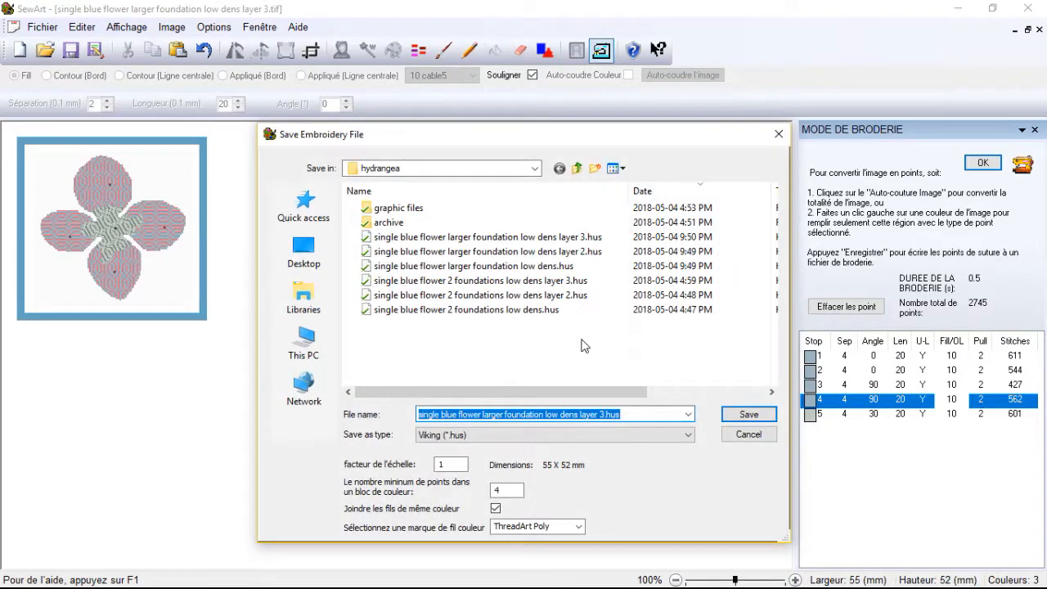
left_click(738, 416)
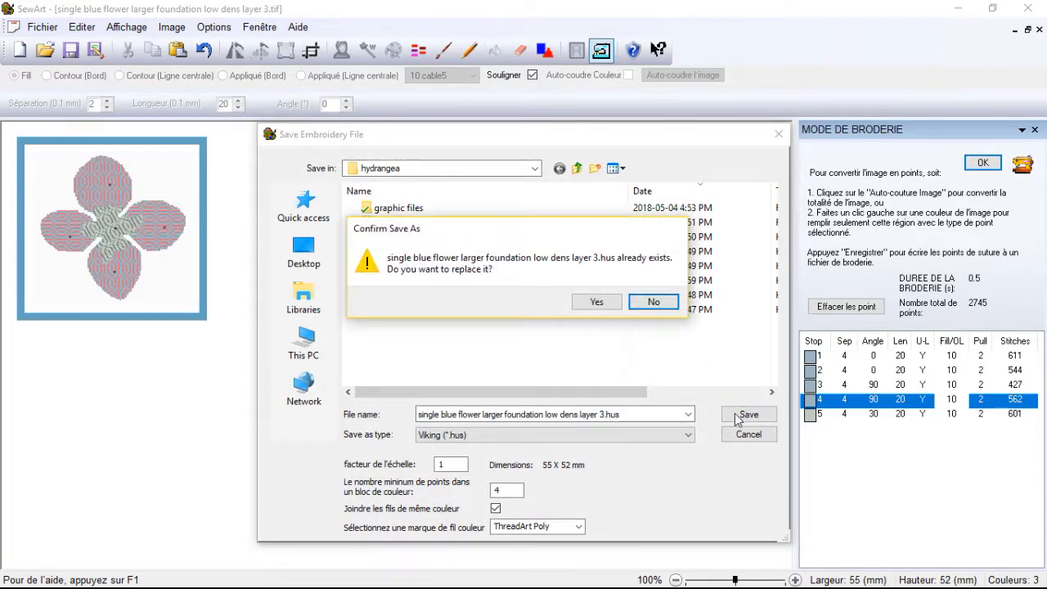
left_click(597, 302)
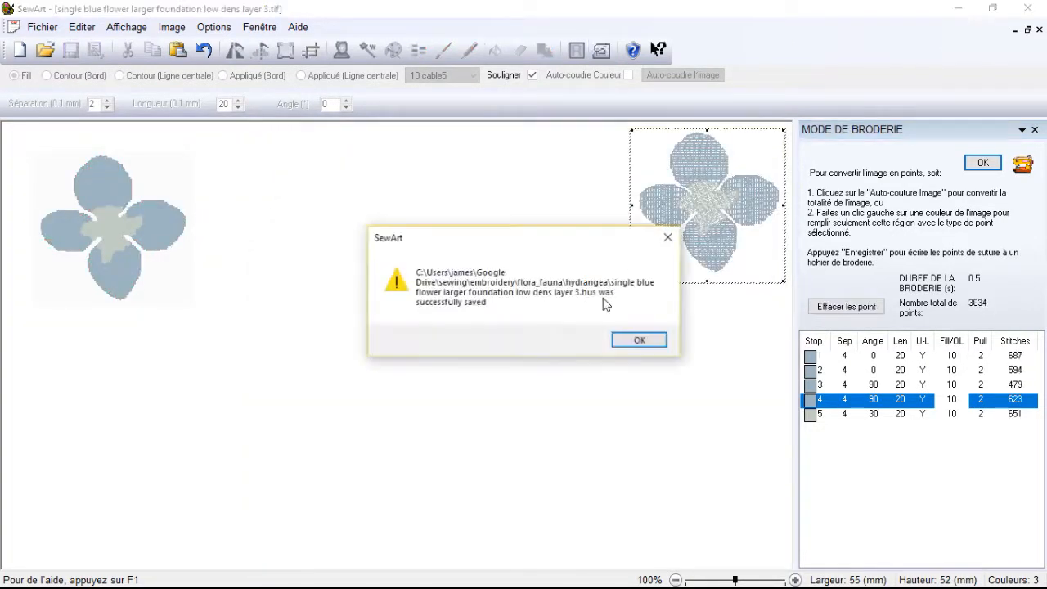
left_click(639, 342)
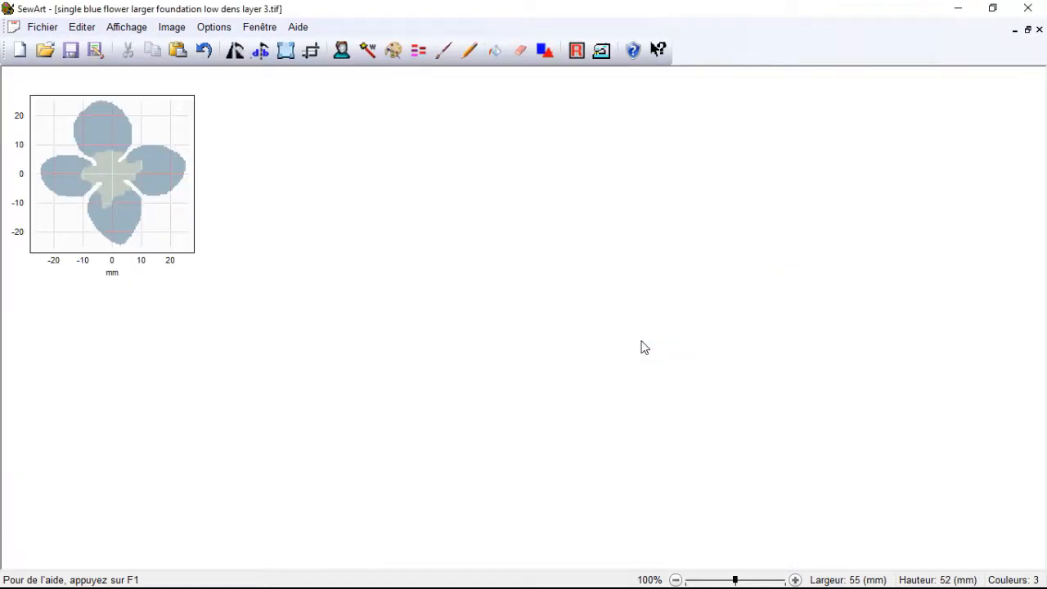
Reopen embroidery mode and set the separation of all five stops to 3.
left_click(601, 50)
left_click(851, 355)
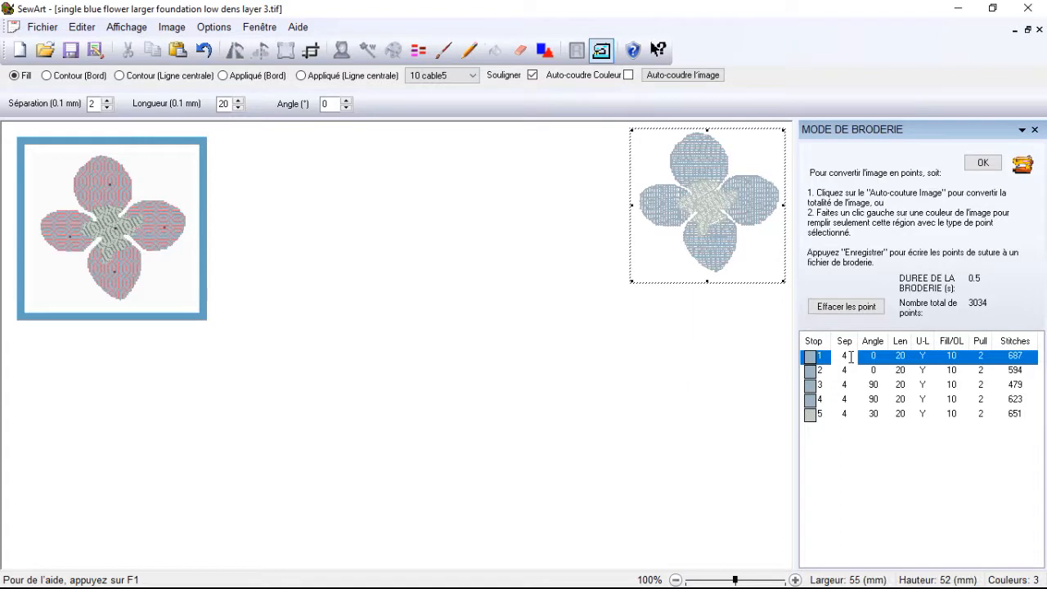
left_click(850, 371)
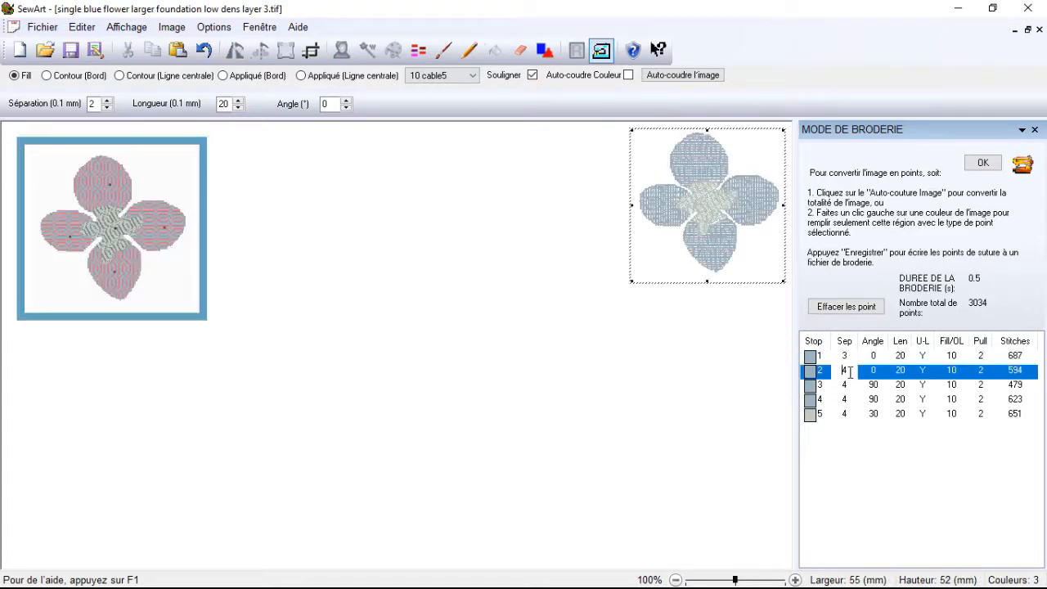
key("BackSpace")
type("3")
left_click(844, 385)
key("BackSpace")
type("3")
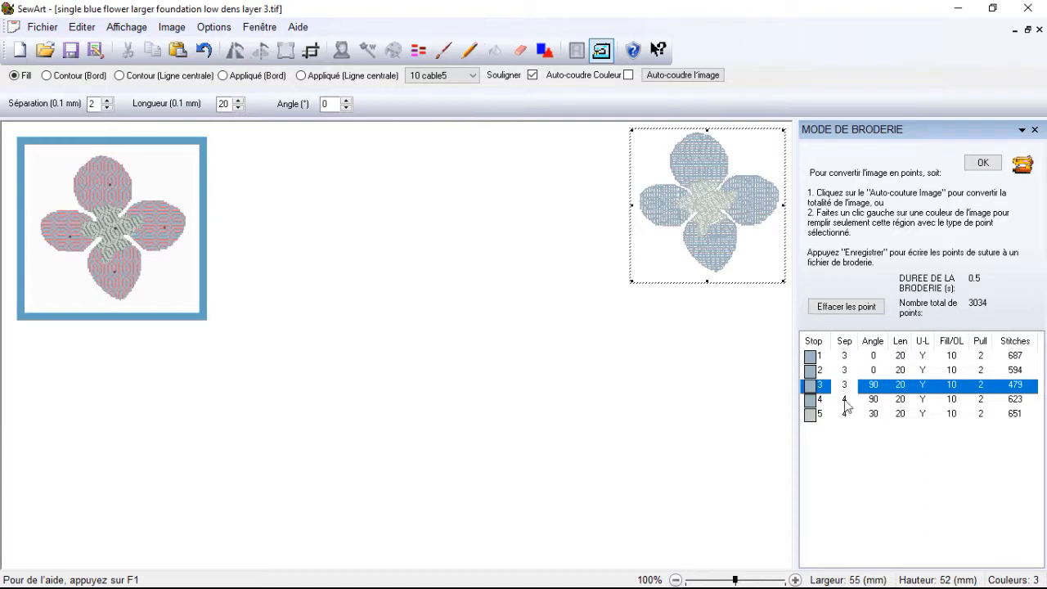
left_click(845, 399)
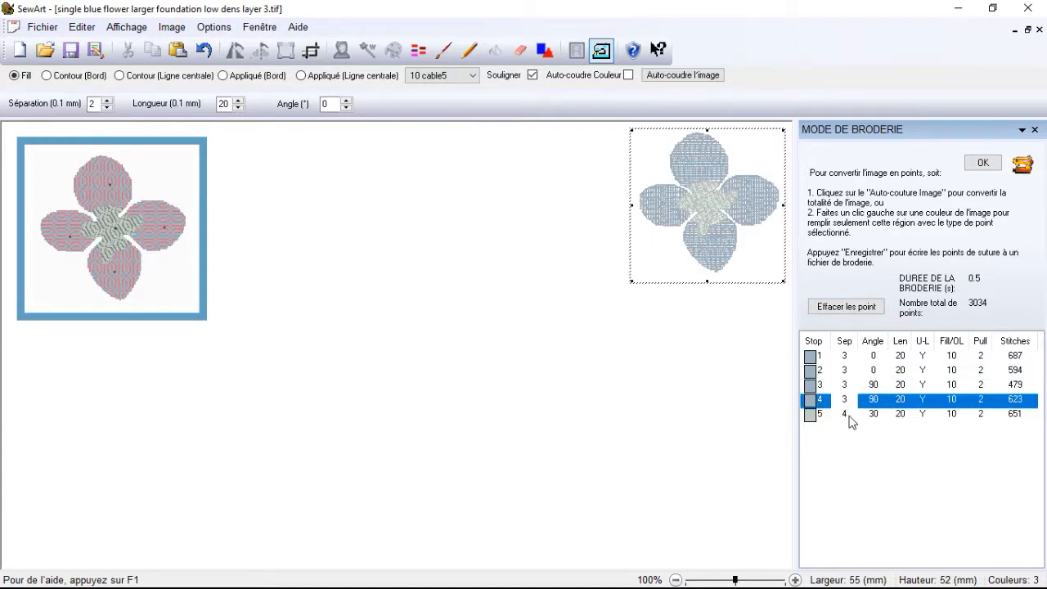
left_click(849, 416)
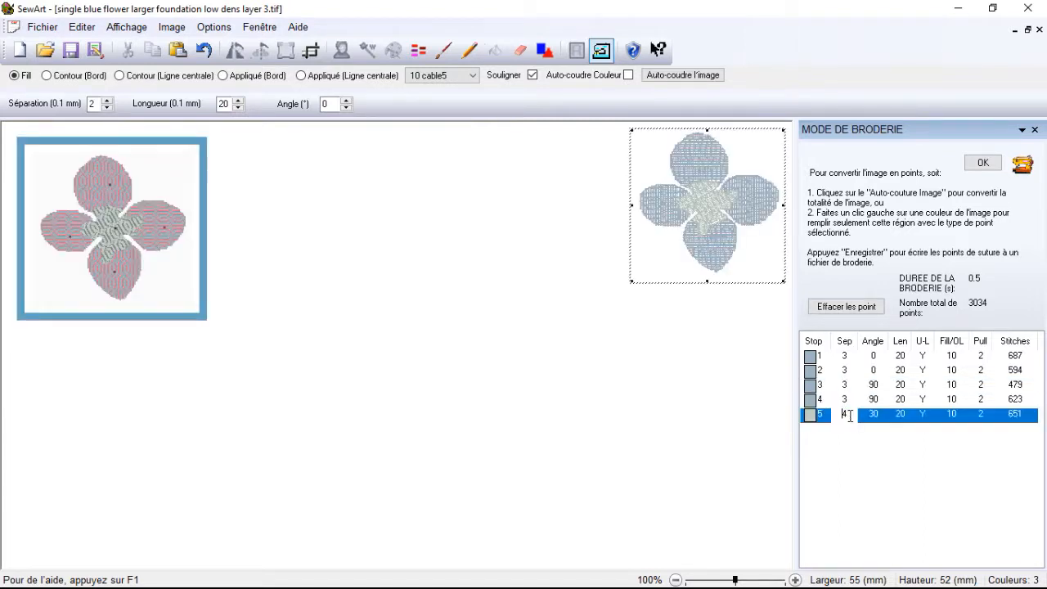
left_click(844, 357)
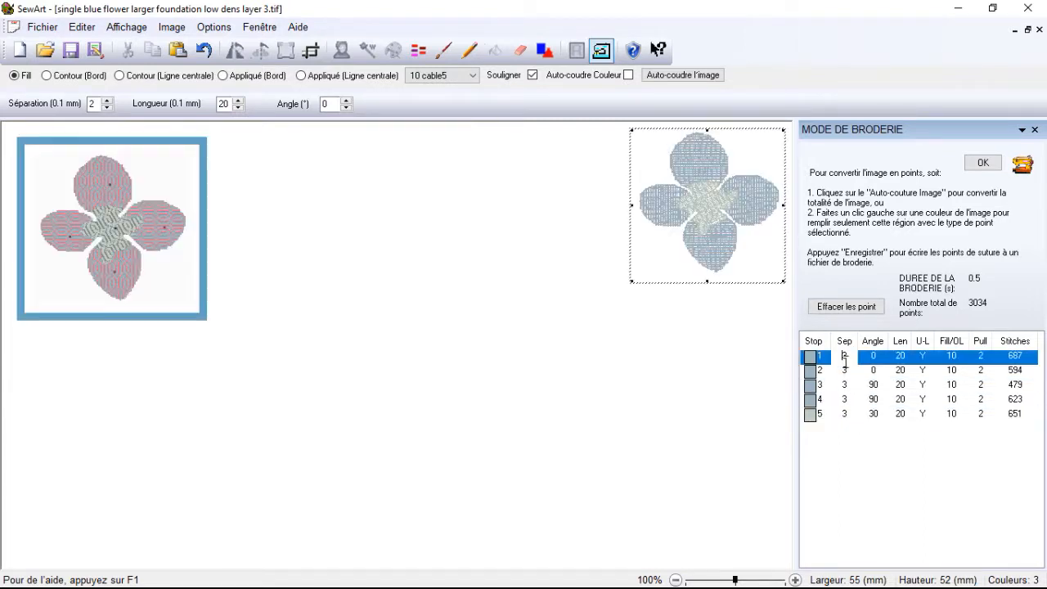
Finish the embroidery with the separation of 3 and save it, replacing the layer 3 TIF image and layer 3 .hus file.
left_click(983, 163)
left_click(550, 335)
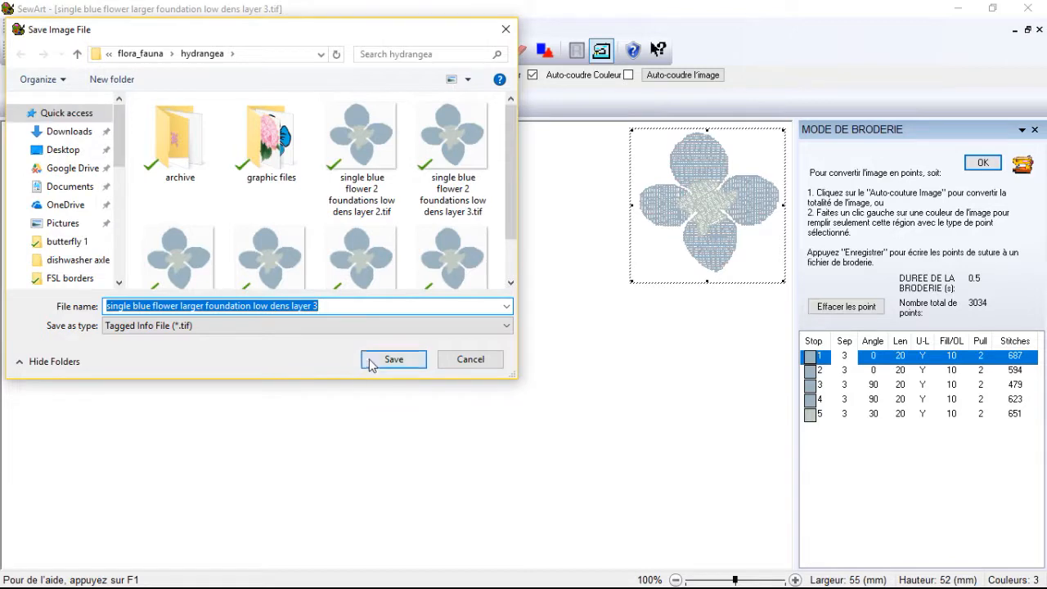
left_click(370, 364)
left_click(575, 341)
left_click(748, 414)
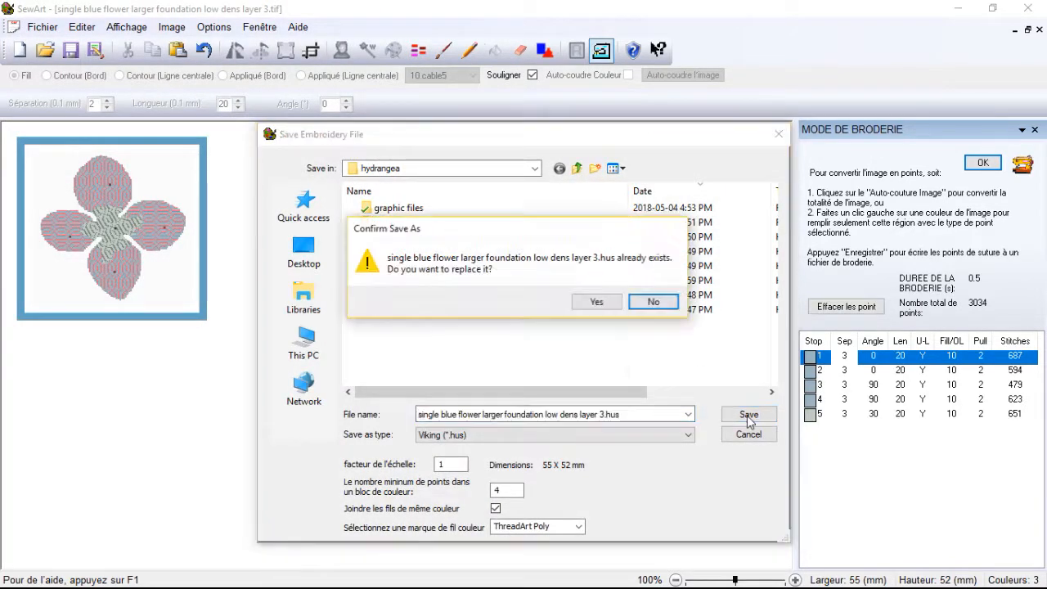
left_click(603, 303)
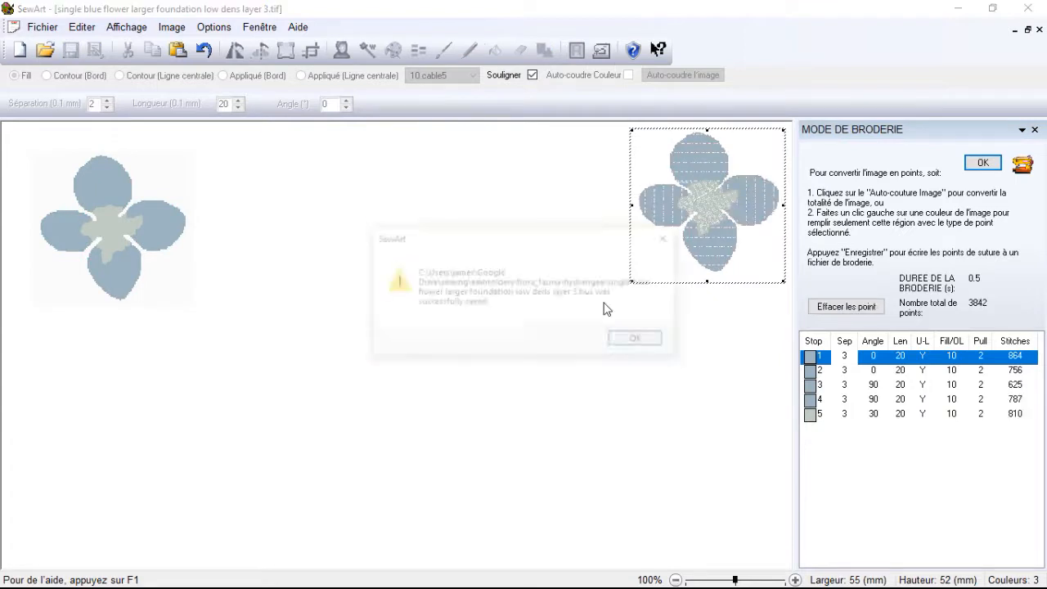
left_click(644, 340)
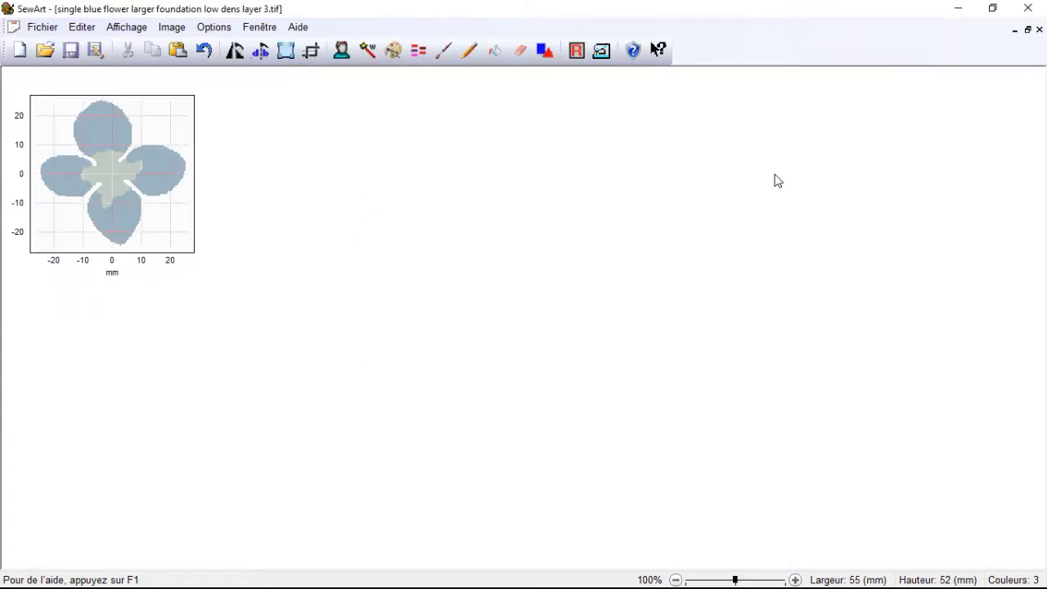
Reopen embroidery mode on the layer 3 image and switch to BuzzEdit v3.
left_click(602, 51)
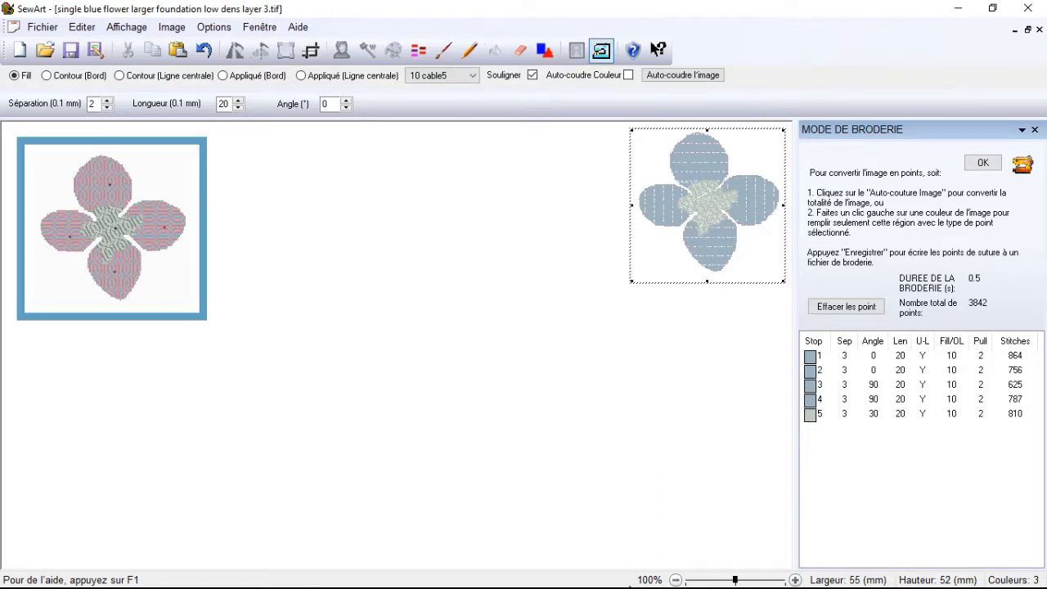
left_click(630, 586)
key("super")
mouse_move(662, 573)
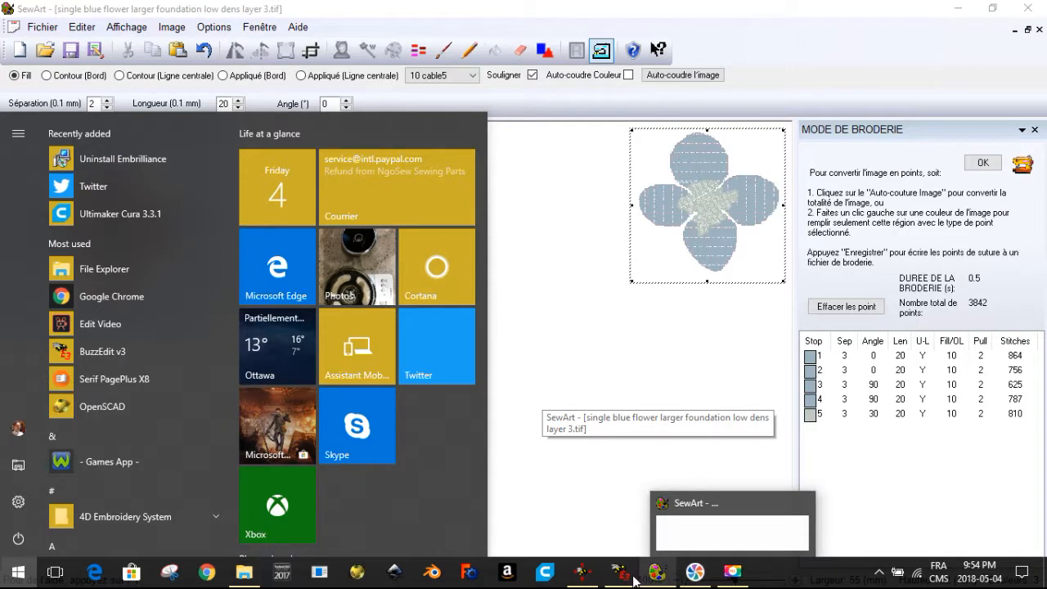
left_click(629, 577)
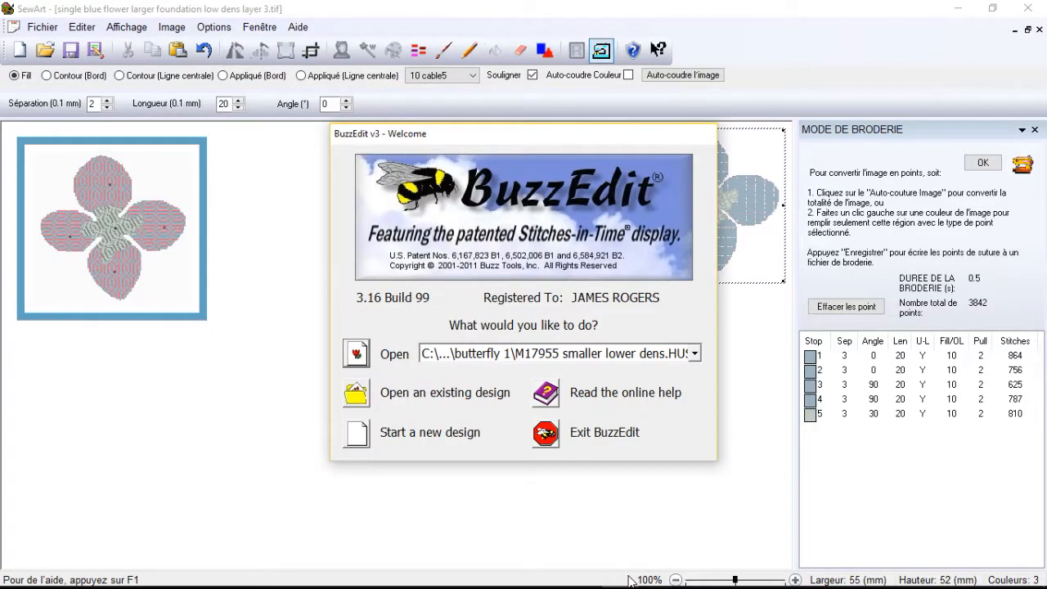
Open the existing design single blue flower larger foundation low dens.hus from the hydrangea folder inside flora_fauna.
left_click(355, 398)
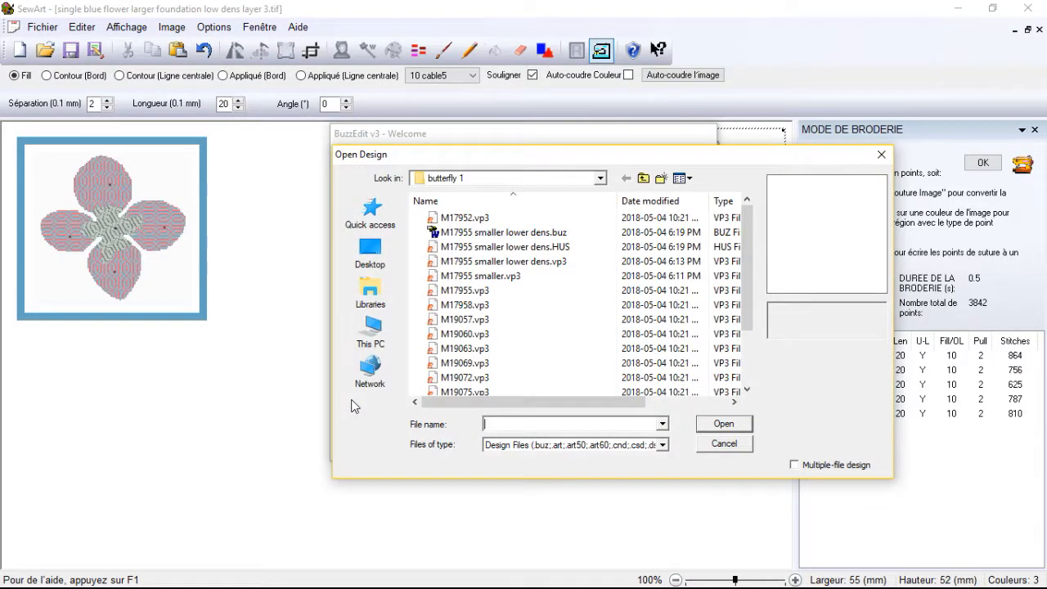
left_click(643, 179)
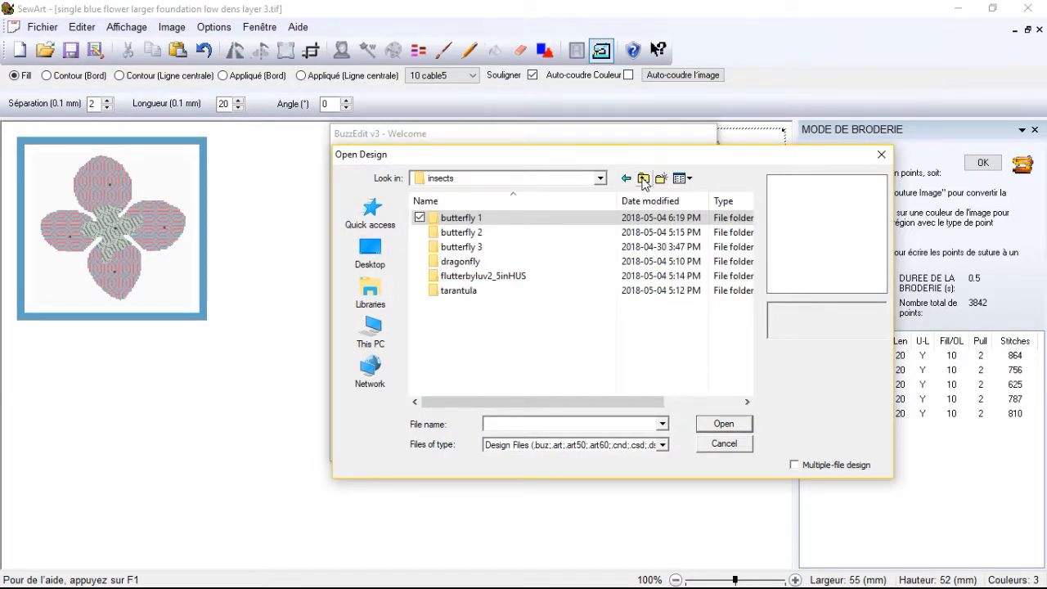
left_click(643, 179)
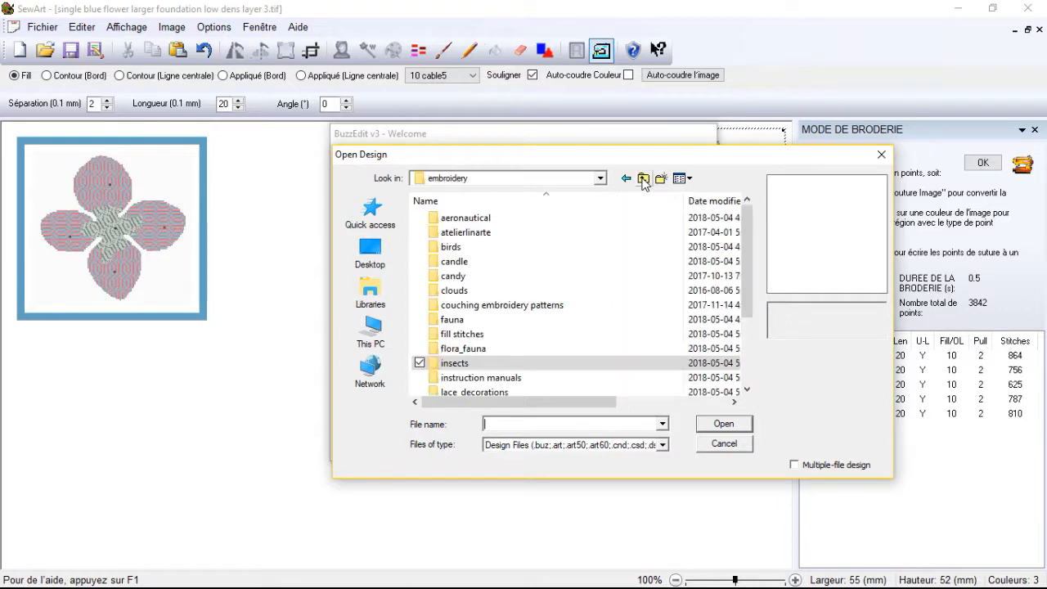
double_click(479, 348)
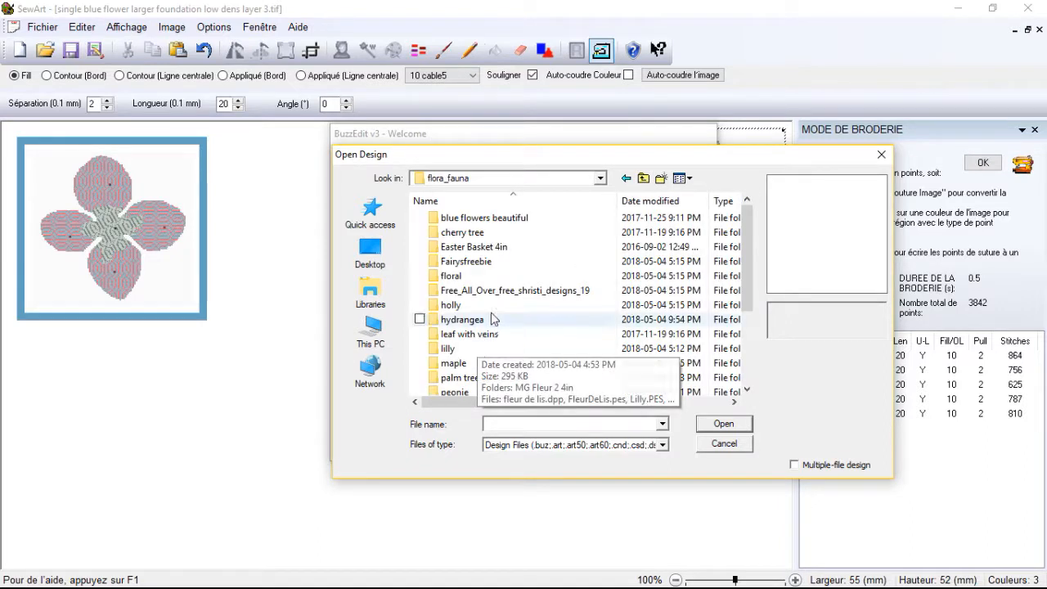
double_click(491, 319)
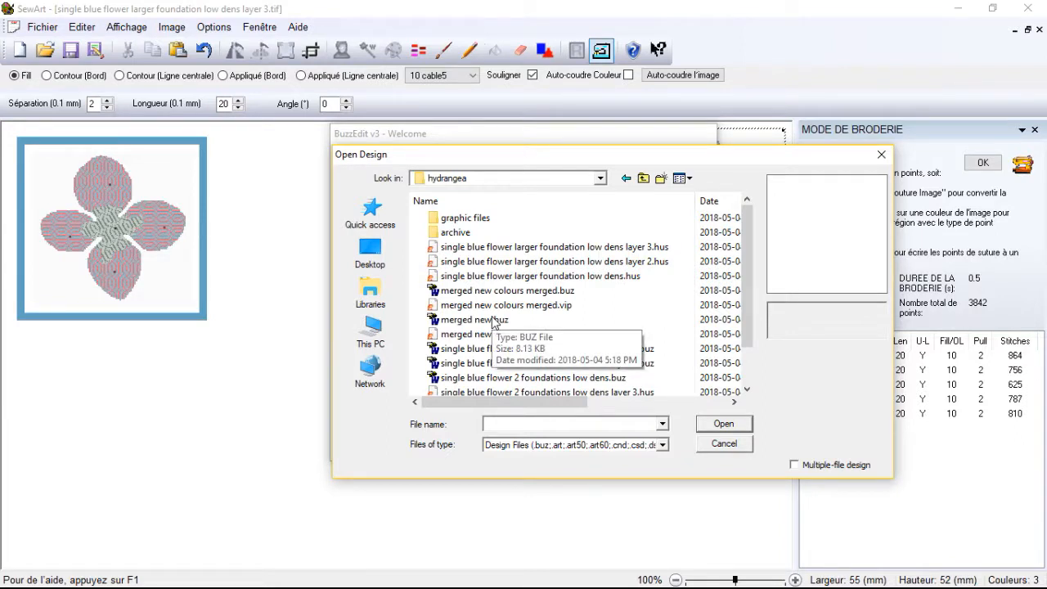
left_click(619, 276)
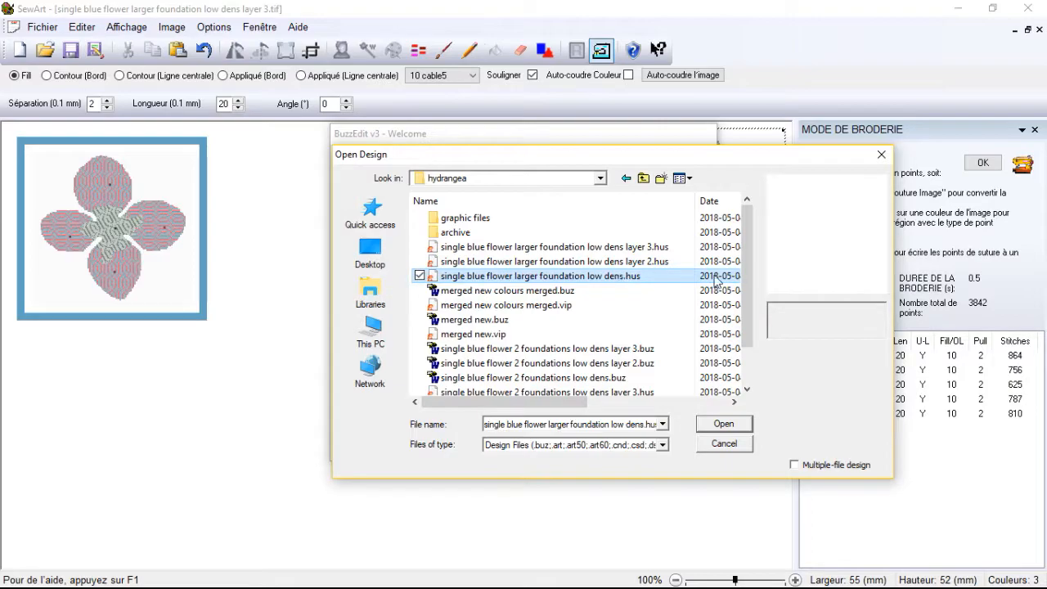
left_click(725, 424)
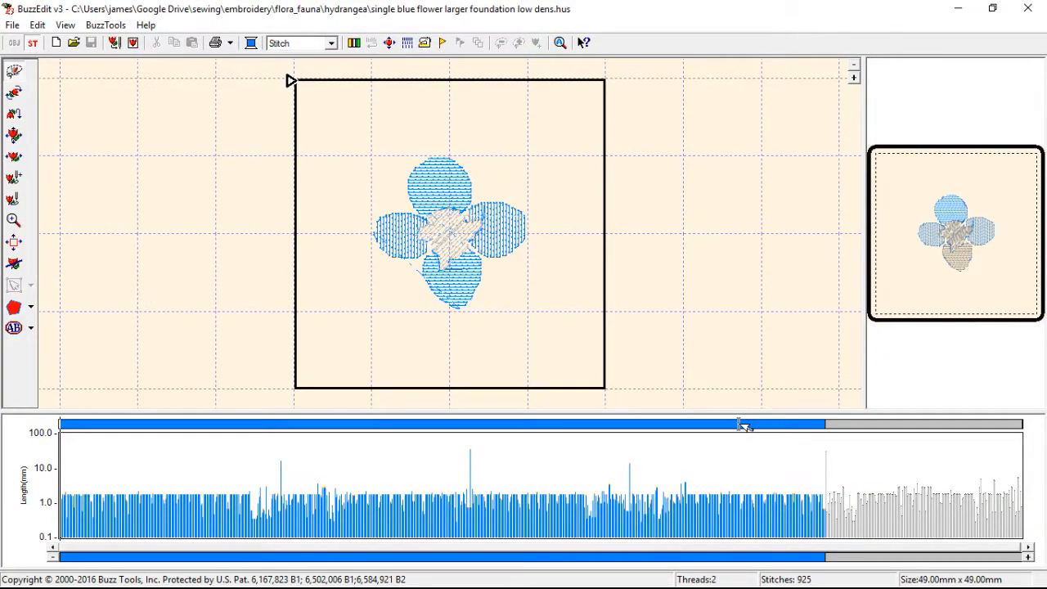
Insert intermediate stitches along the first long jump, running from the top petal's lower edge across the flower centre toward the bottom petal.
left_click(280, 484)
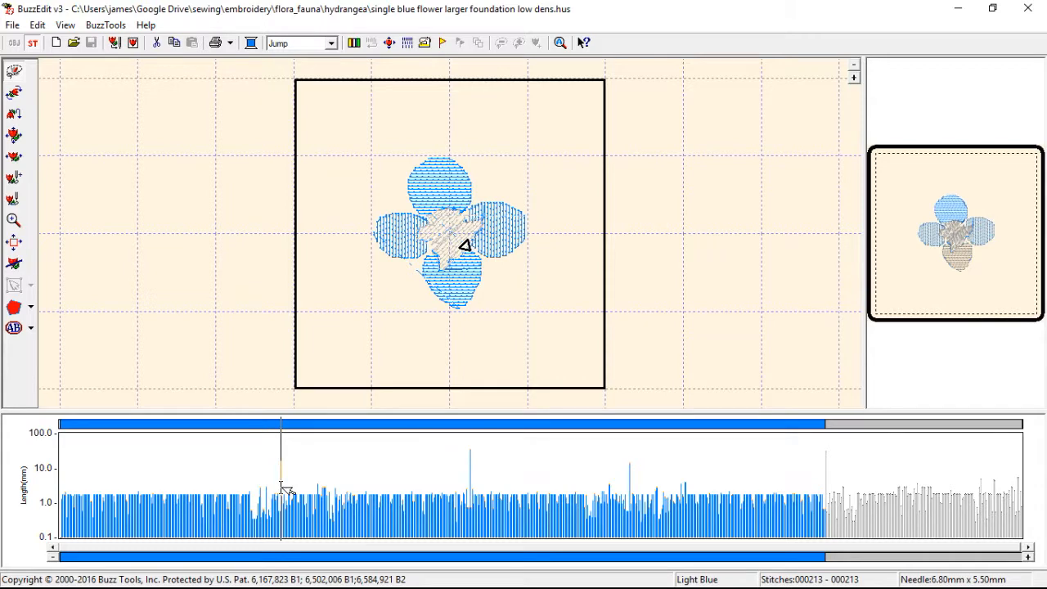
left_click(14, 176)
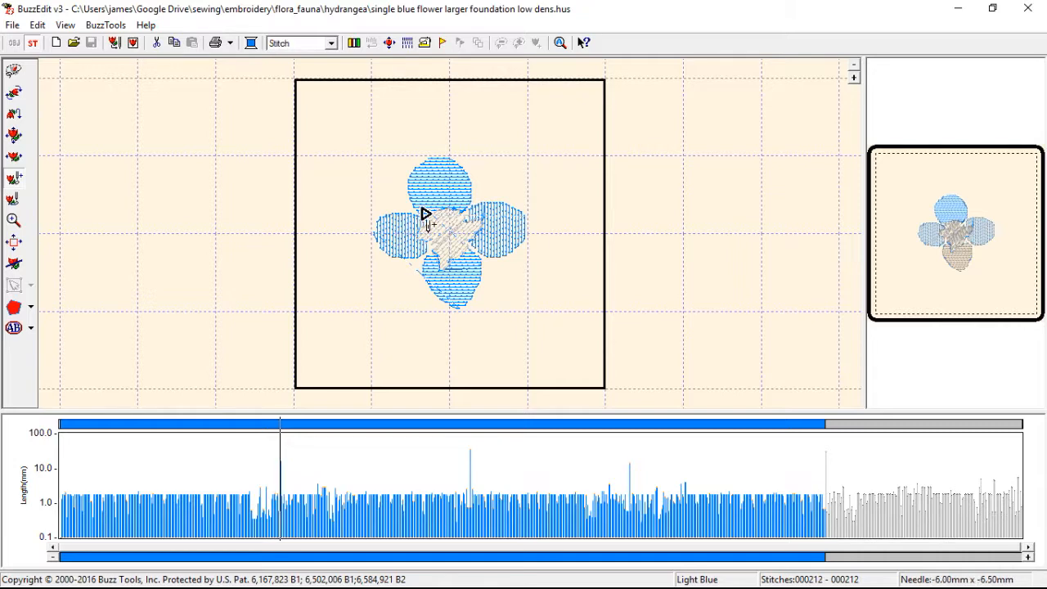
left_click(427, 216)
left_click(439, 235)
left_click(449, 239)
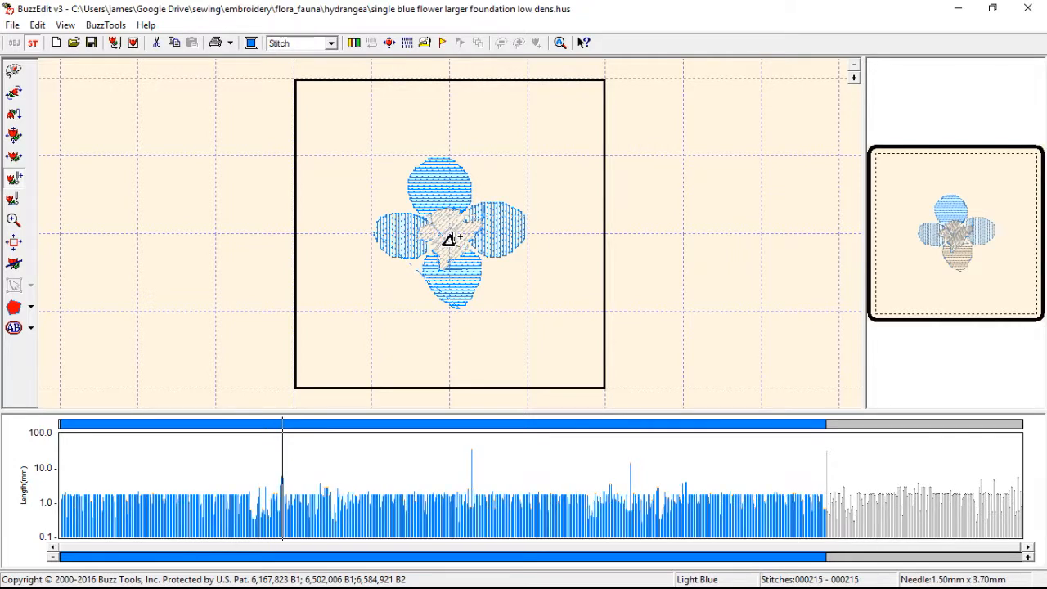
left_click(463, 246)
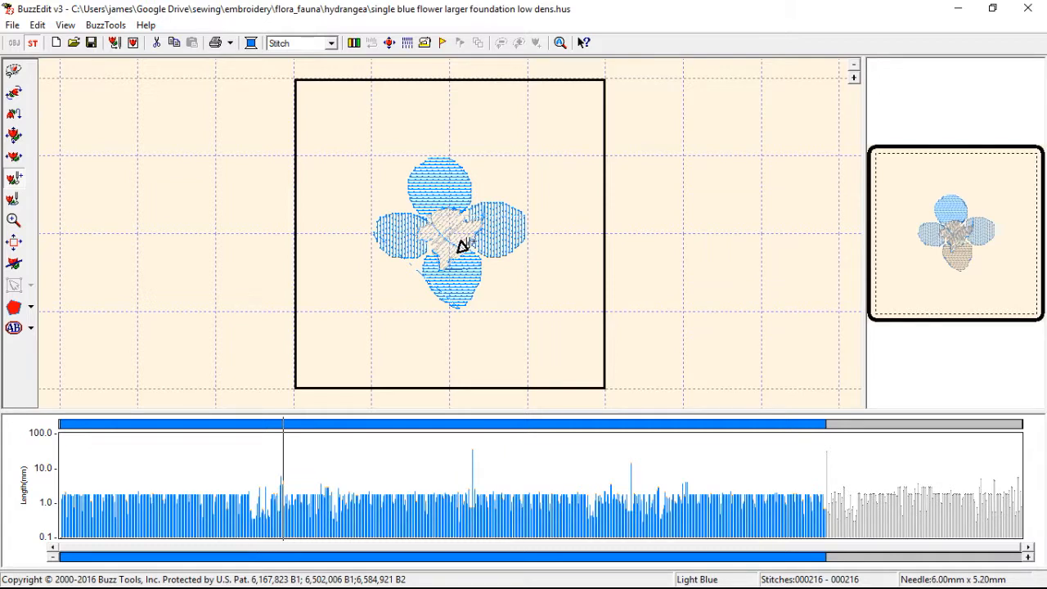
Insert intermediate stitches along the second long jump, from the bottom petal's tip up its left edge and across the left petal.
left_click(472, 480)
key("Right")
key("Left")
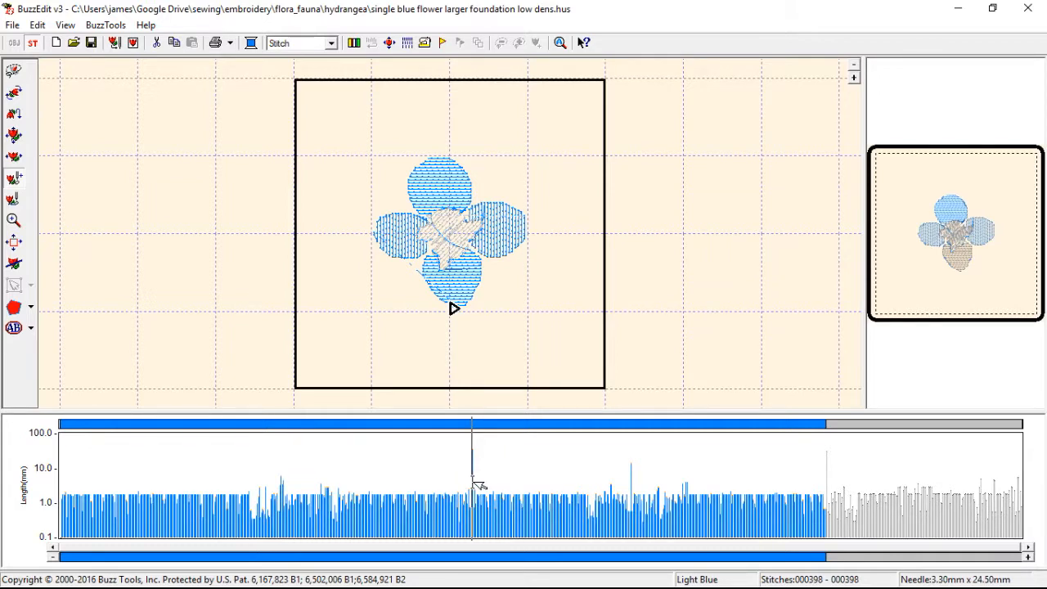
left_click(452, 308)
left_click(439, 299)
left_click(437, 294)
left_click(429, 280)
left_click(426, 263)
left_click(432, 257)
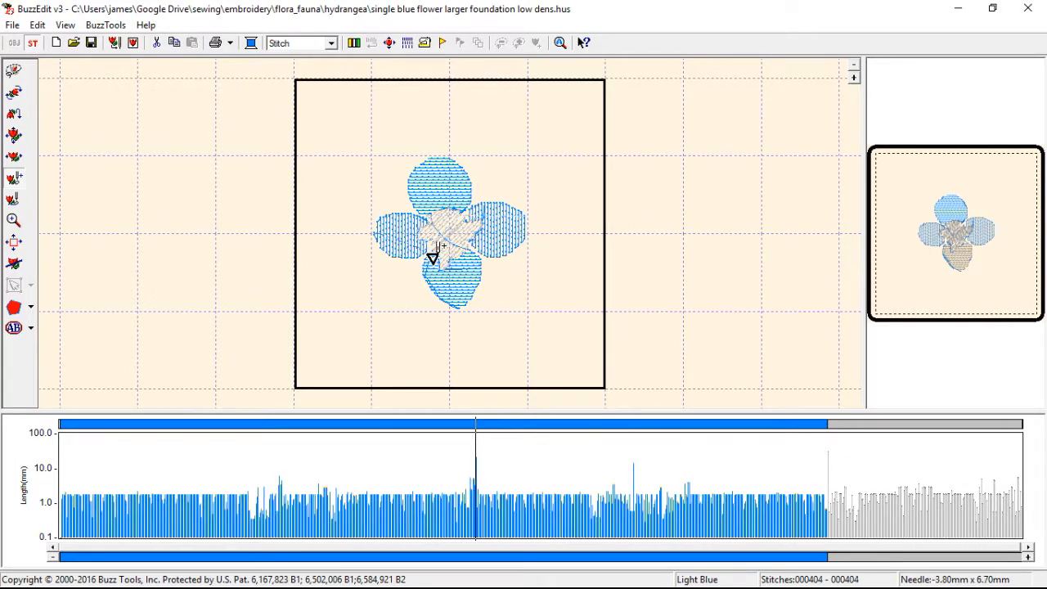
left_click(412, 240)
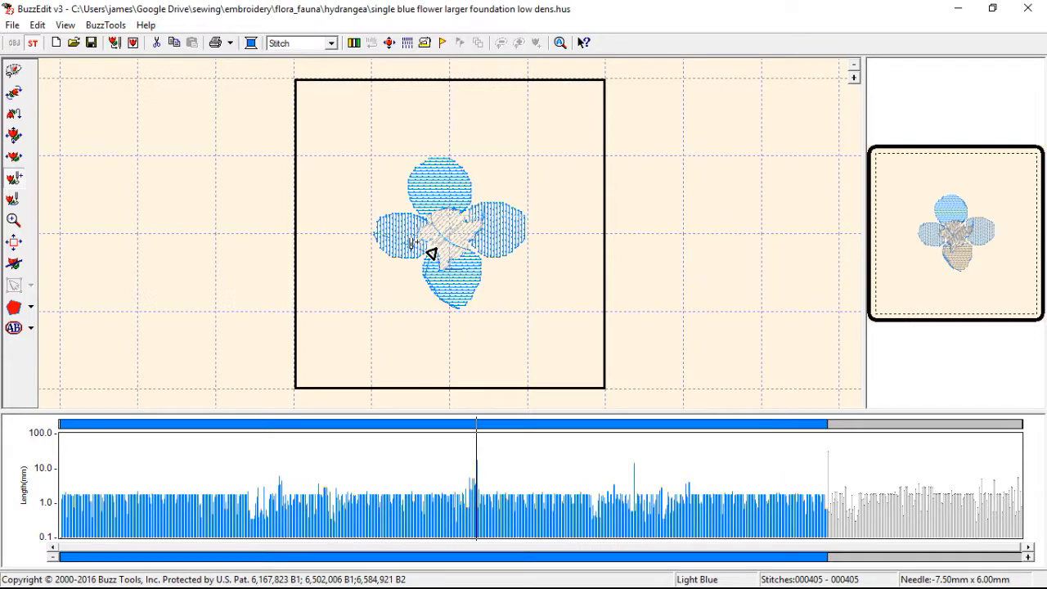
left_click(402, 247)
left_click(399, 253)
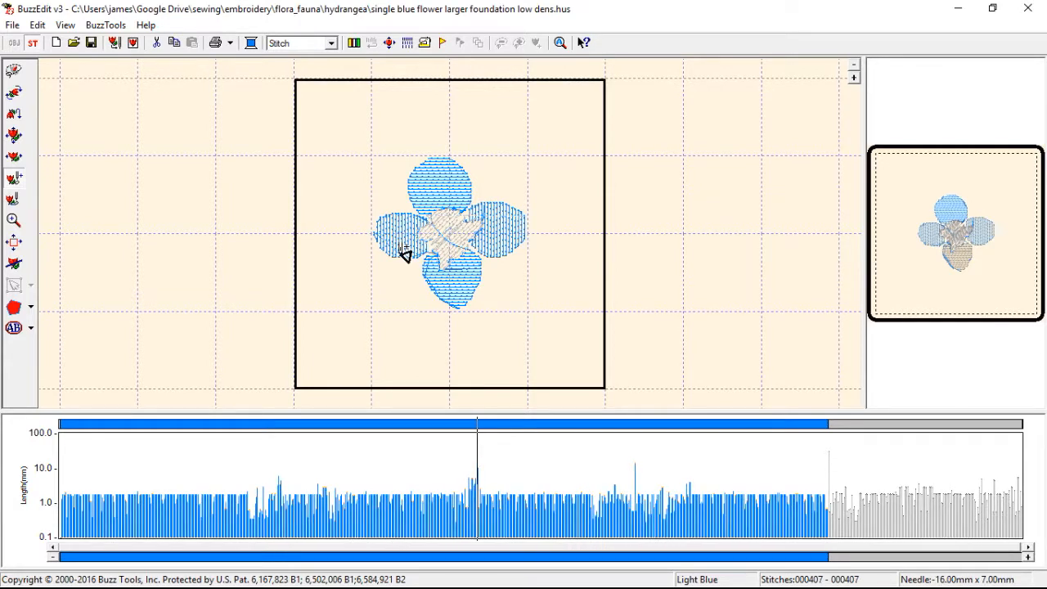
left_click(389, 248)
left_click(384, 242)
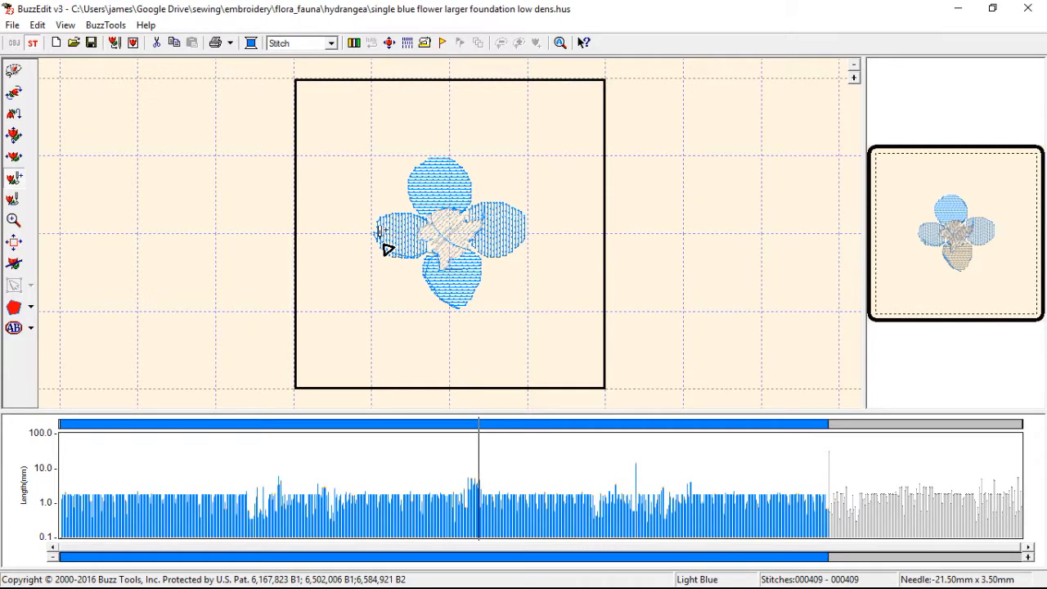
left_click(382, 243)
Insert intermediate stitches along the third long jump, from the left petal across the flower centre toward the right petal.
left_click(637, 489)
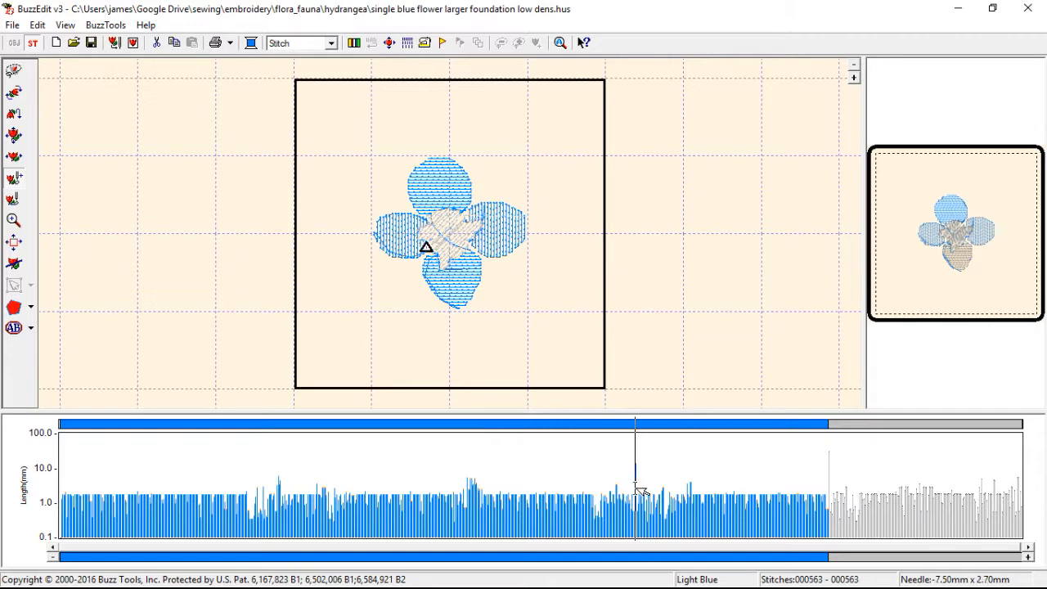
left_click(446, 236)
left_click(456, 232)
left_click(470, 216)
left_click(470, 216)
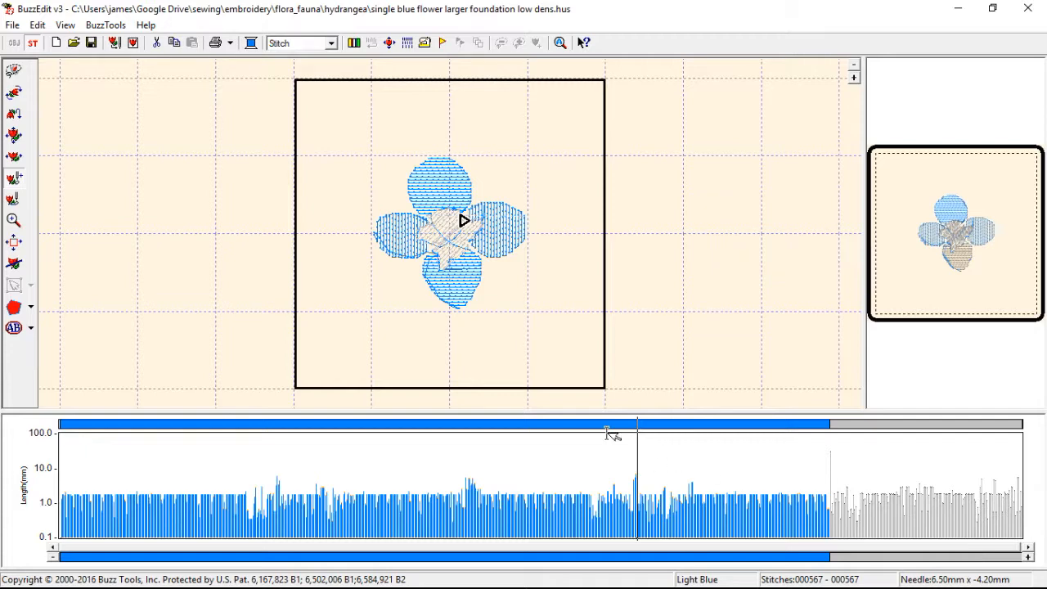
Select the whole light blue petal block and change its thread color to Green.
left_click(581, 426)
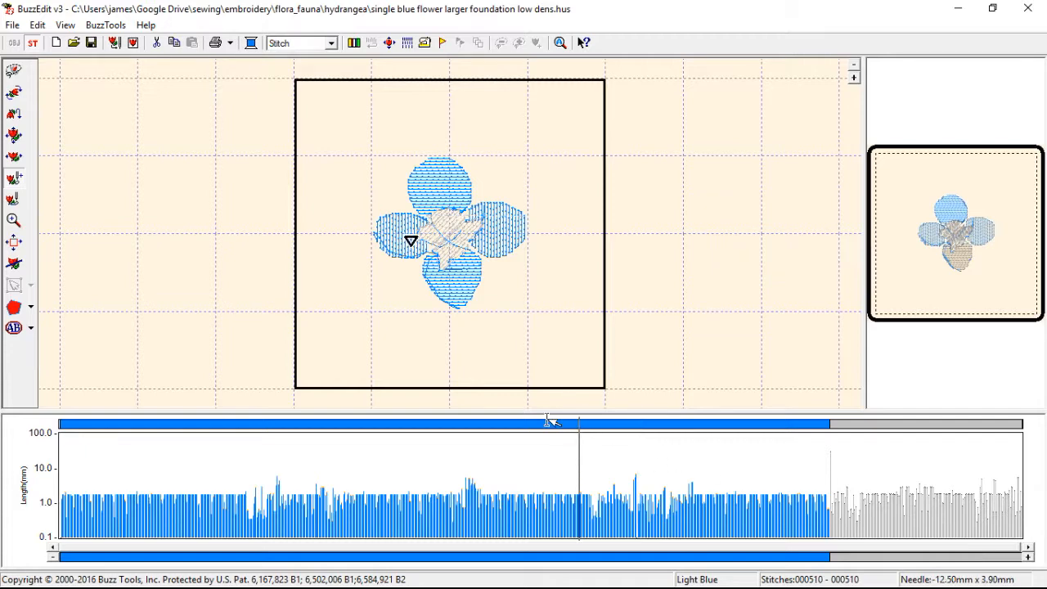
key("ctrl+a")
left_click(251, 43)
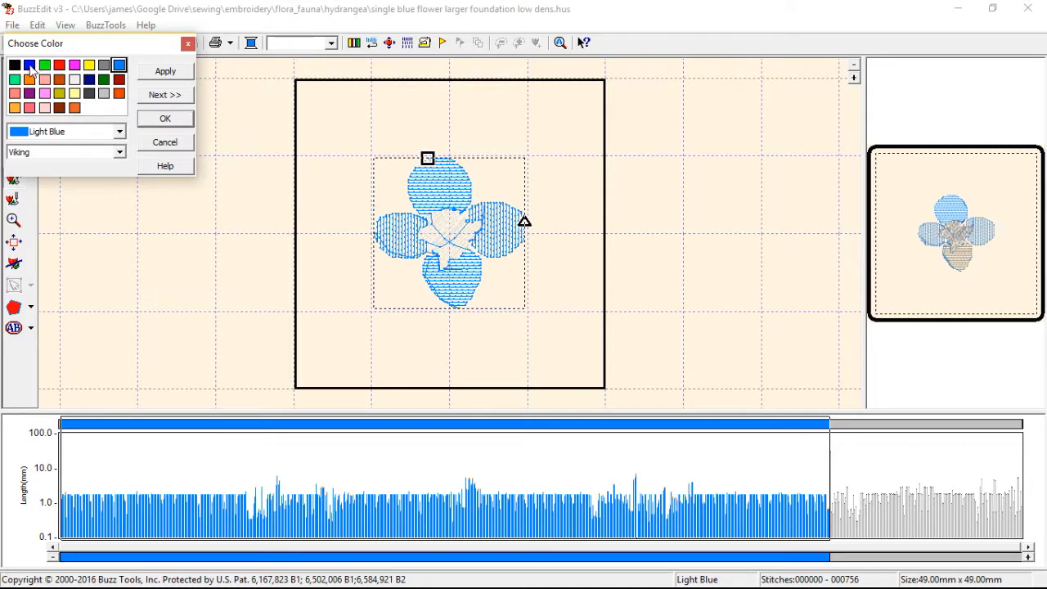
left_click(30, 67)
left_click(45, 65)
left_click(154, 74)
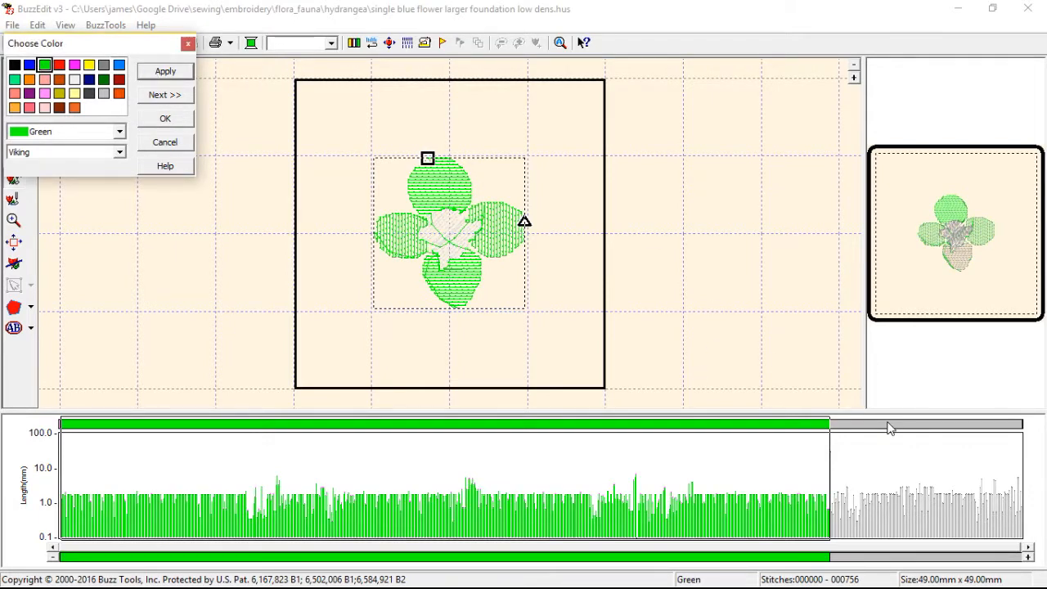
left_click(165, 117)
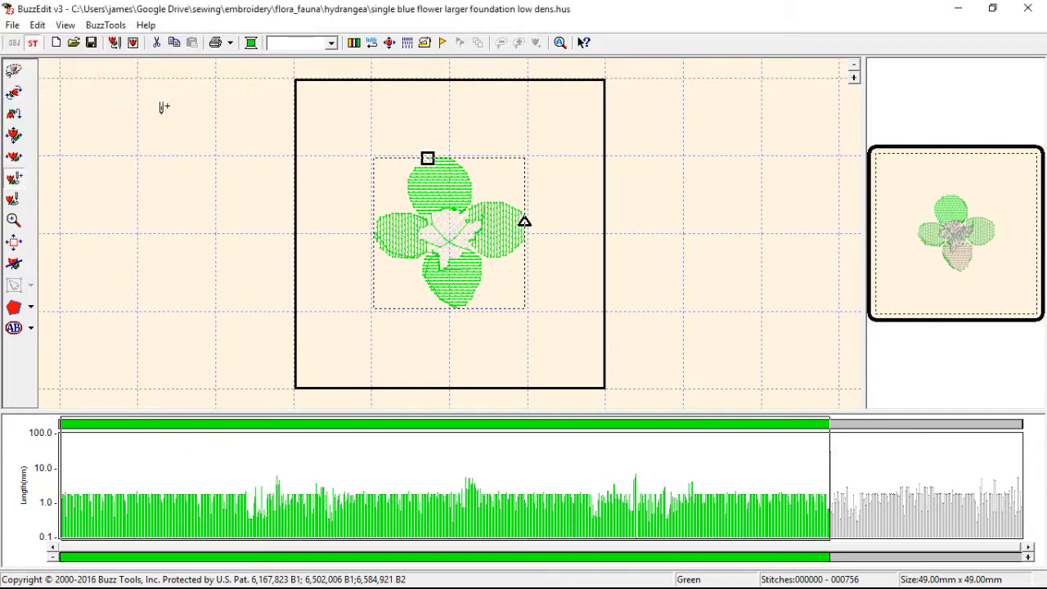
Change the thread color of the light grey flower centre to Yellow and save the design.
left_click(929, 425)
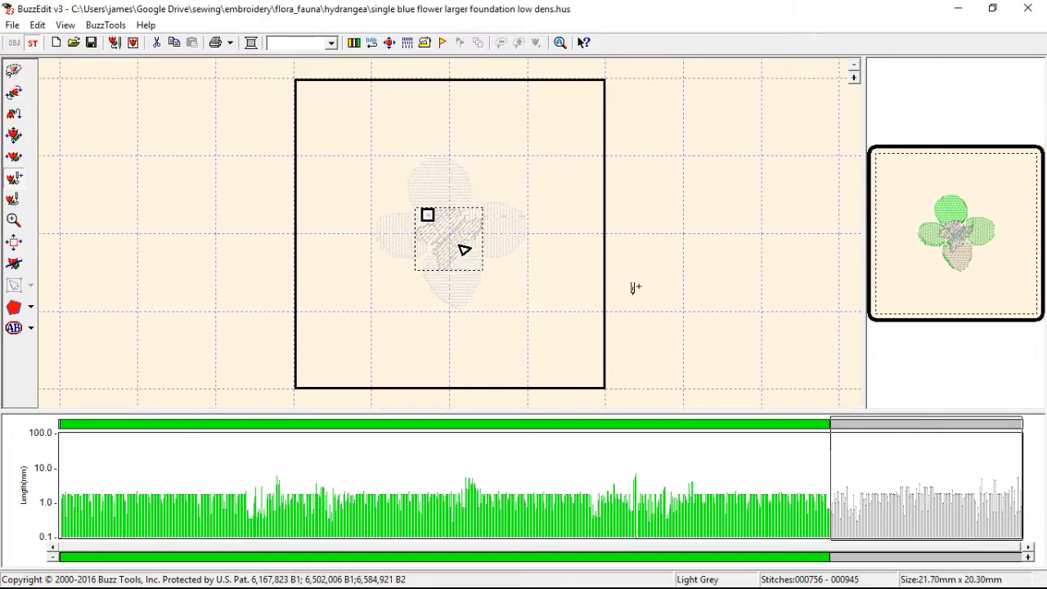
left_click(252, 42)
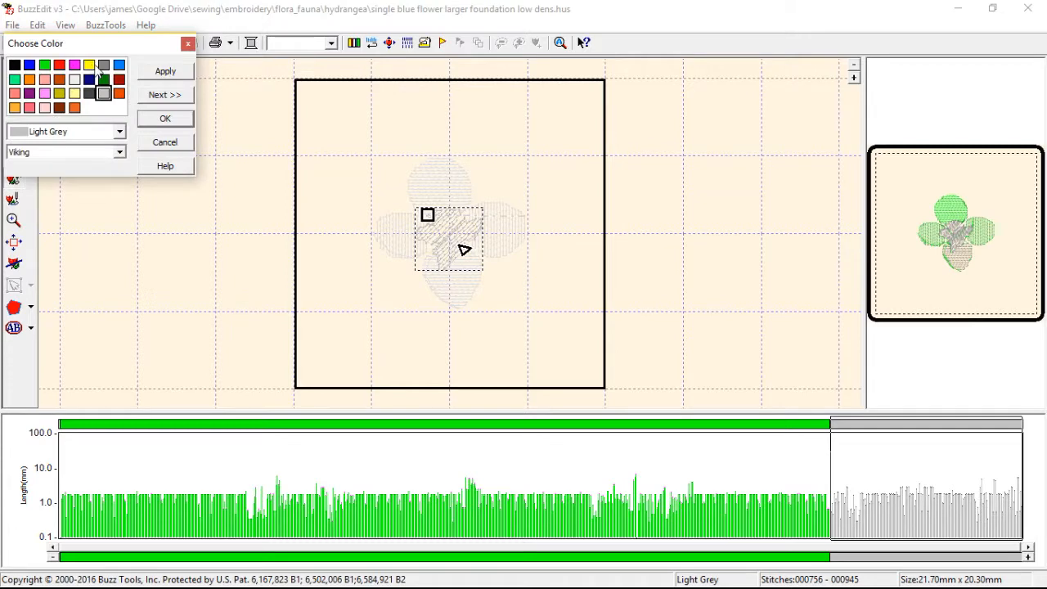
left_click(89, 64)
left_click(164, 119)
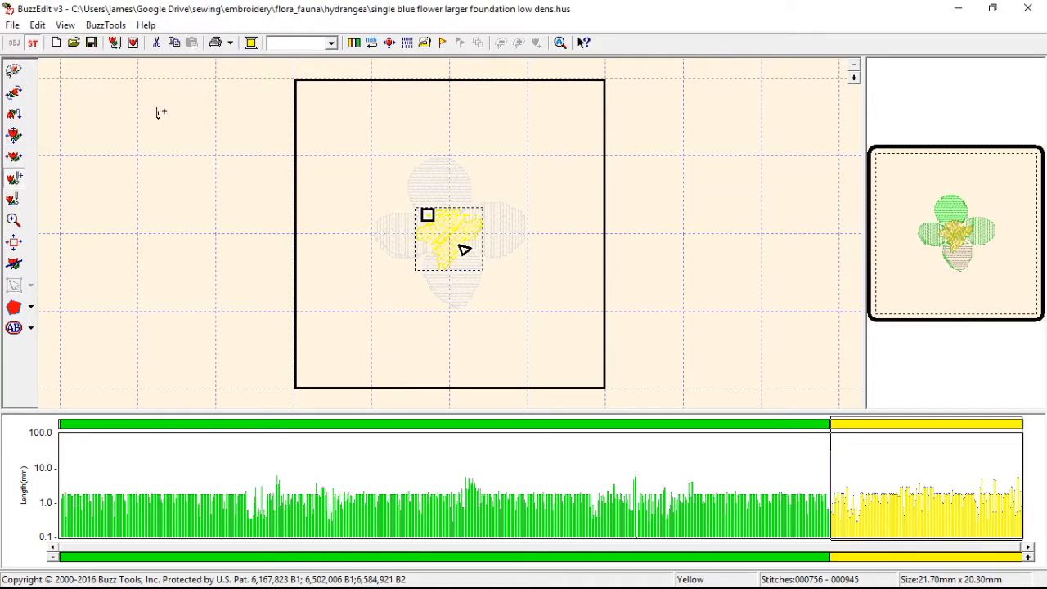
left_click(91, 45)
Open the design single blue flower larger foundation low dens layer 2.hus.
left_click(13, 25)
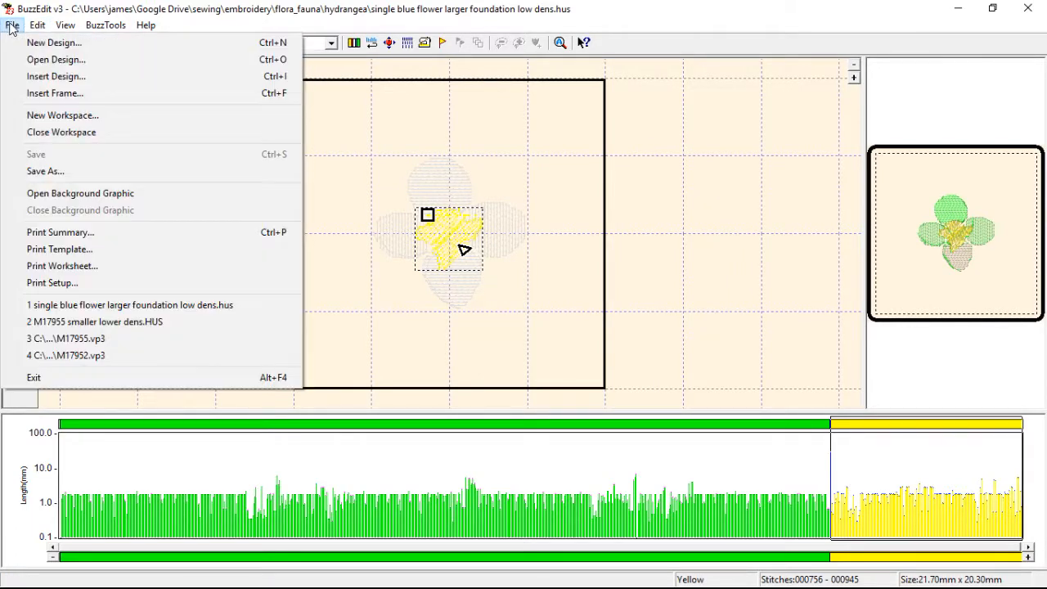
left_click(59, 59)
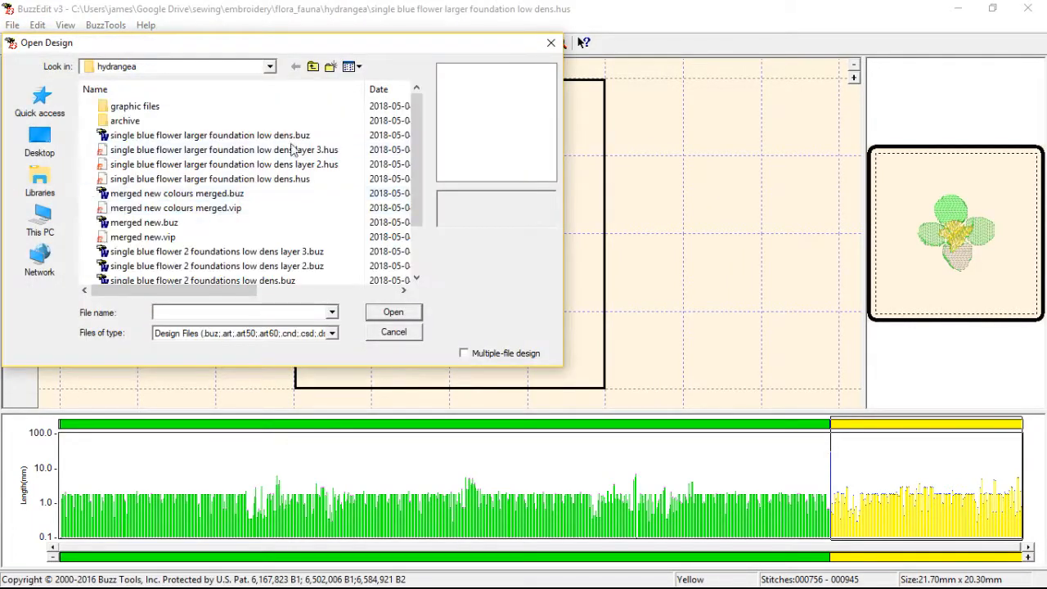
left_click(304, 166)
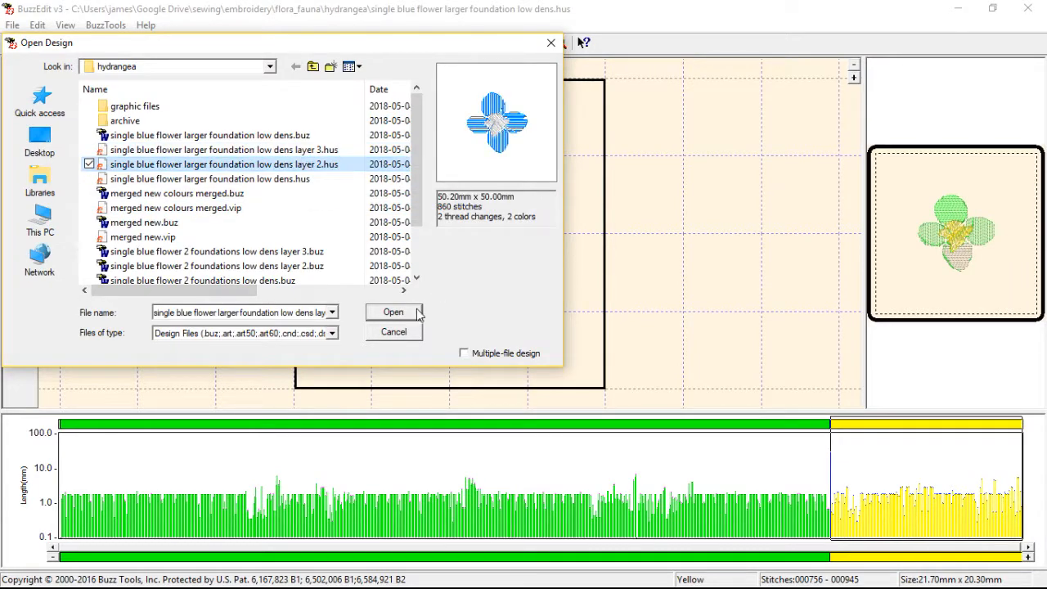
left_click(392, 312)
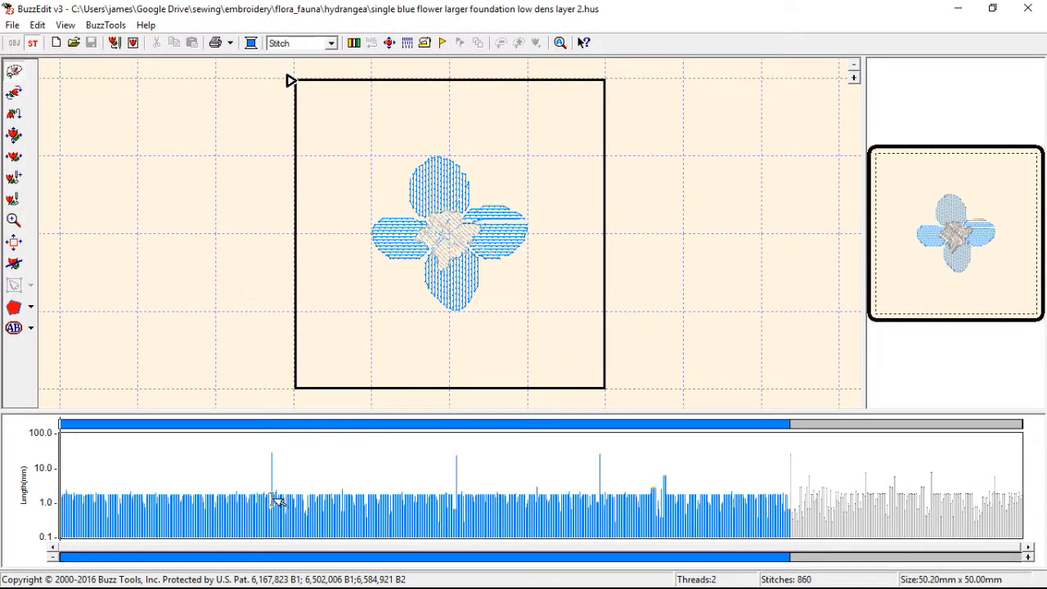
Insert intermediate stitches along layer 2's first long jump, from the top petal's right edge through the flower centre toward the bottom petal.
left_click(272, 496)
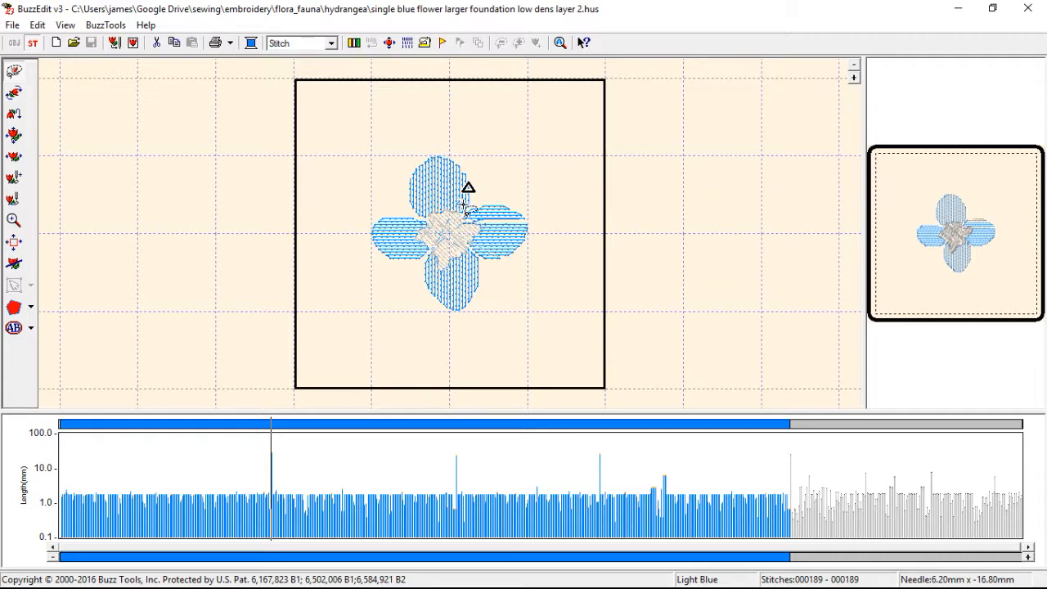
left_click(14, 178)
left_click(469, 189)
left_click(467, 199)
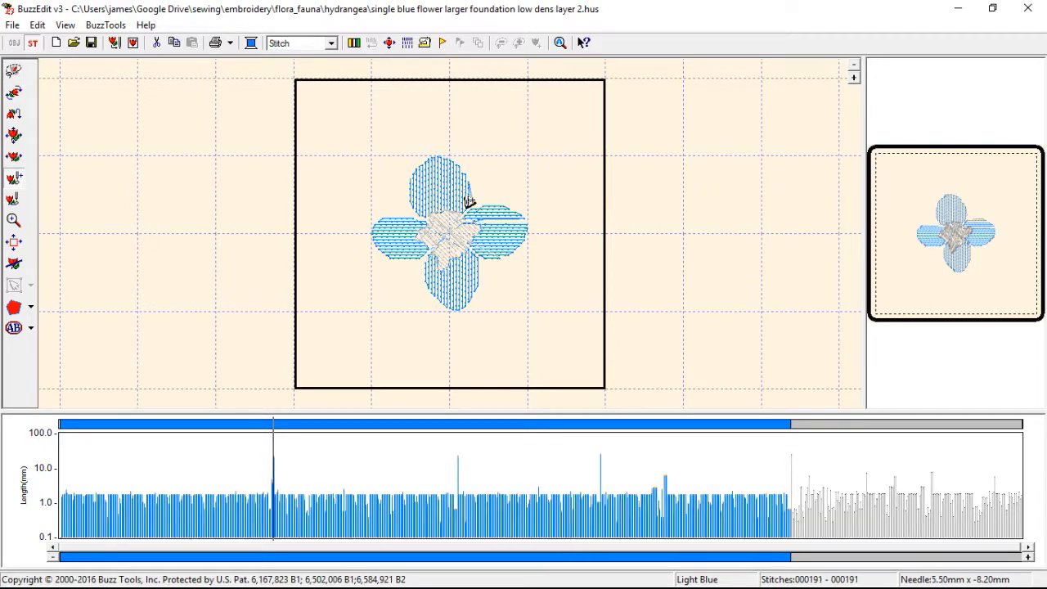
left_click(465, 212)
left_click(444, 225)
left_click(439, 236)
left_click(435, 247)
Insert intermediate stitches along layer 2's second and third long jumps, each crossing the flower centre to the next side petal.
left_click(460, 483)
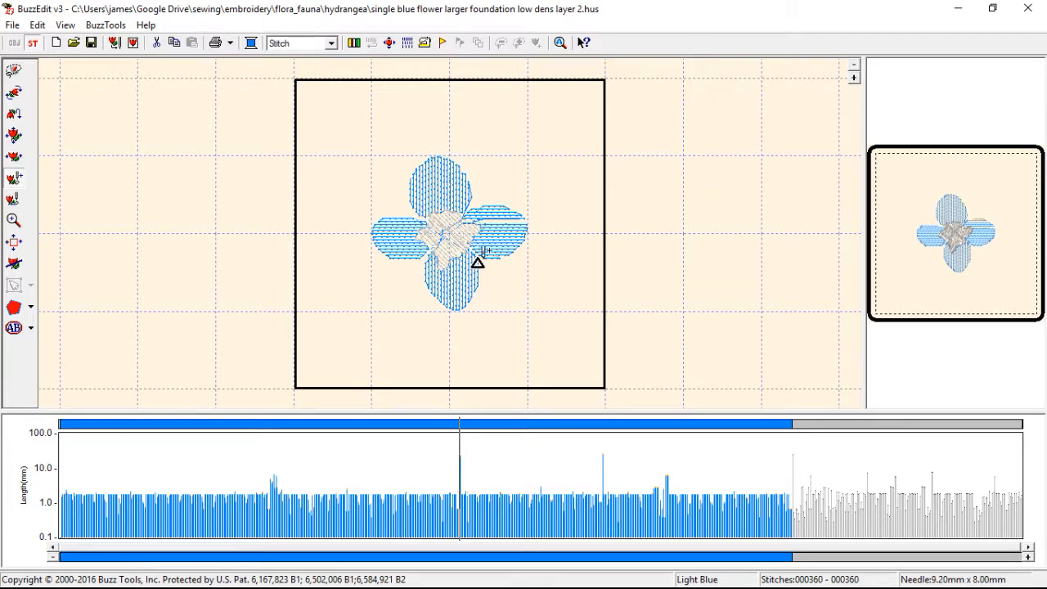
left_click_drag(473, 248, 422, 217)
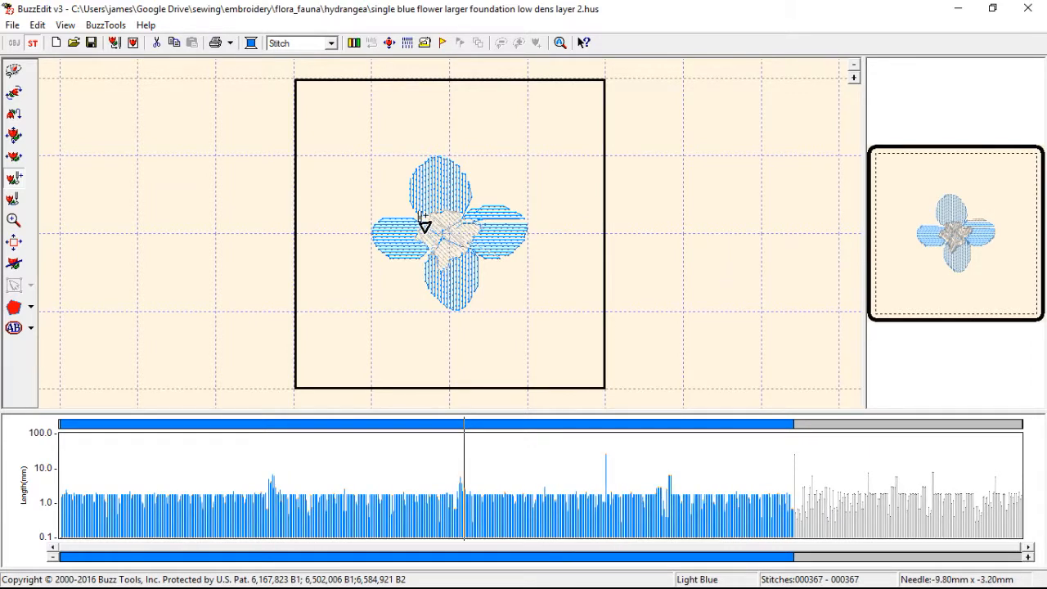
left_click(606, 478)
key("Right")
key("Left")
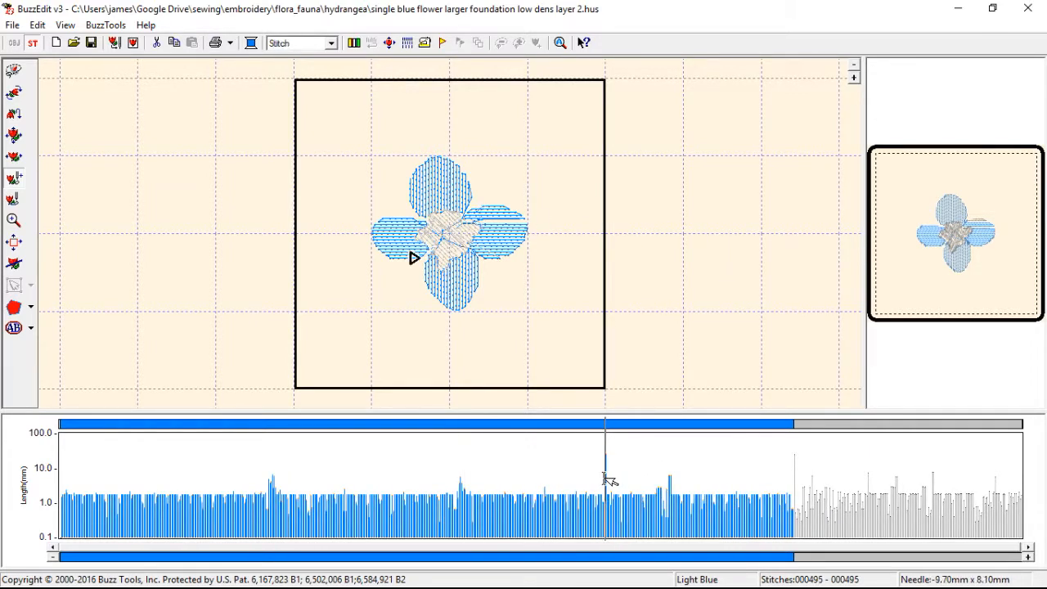
mouse_move(426, 245)
left_mouse_down()
mouse_move(462, 217)
mouse_move(499, 215)
left_mouse_up()
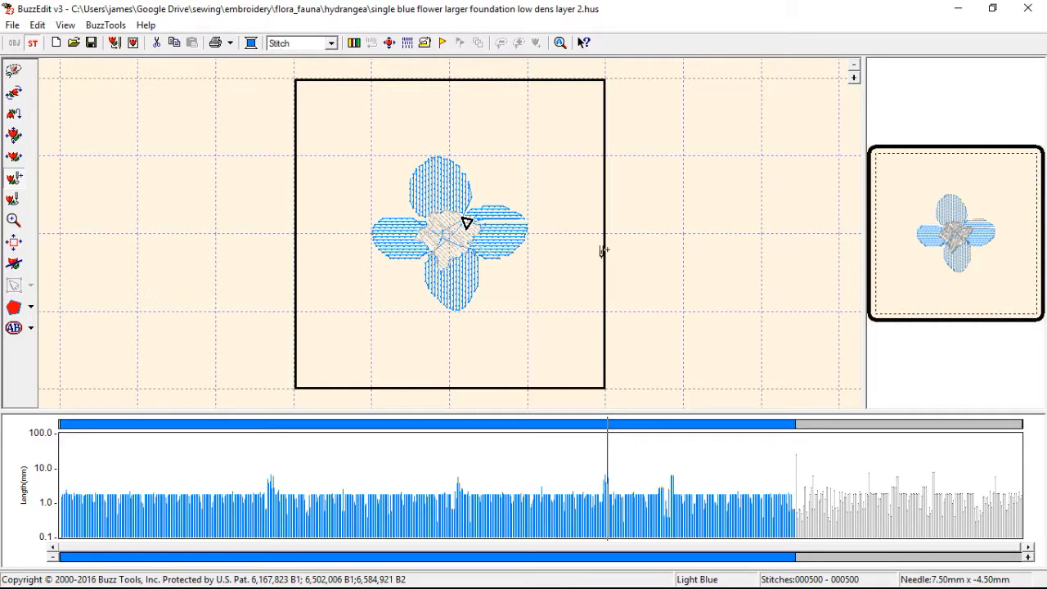
Select the whole light blue petal block of layer 2 and change its thread color to Dark Red.
left_click(445, 426)
left_click(424, 422)
left_click(425, 422)
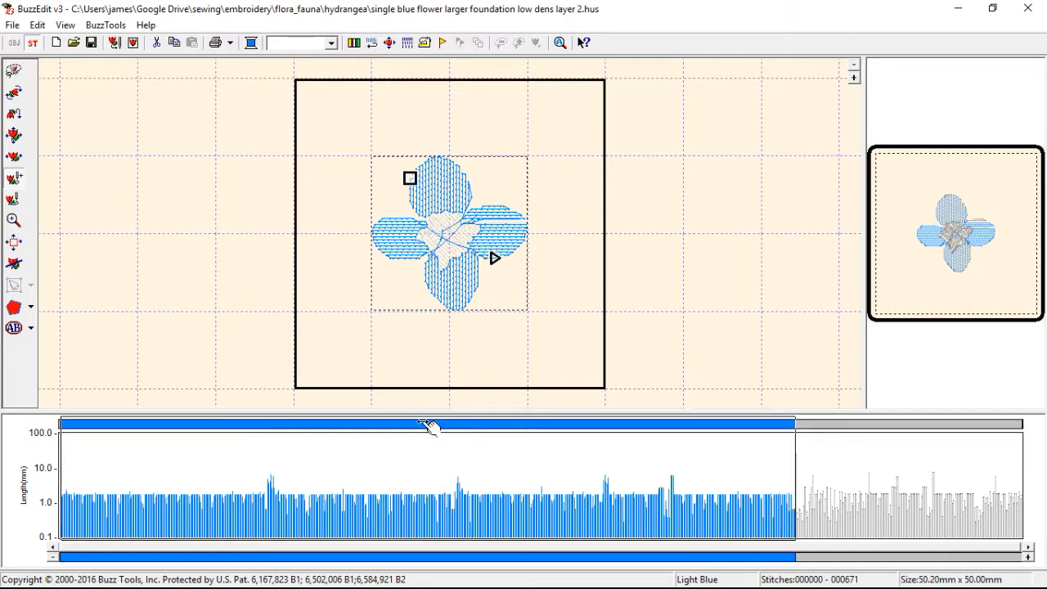
left_click(251, 43)
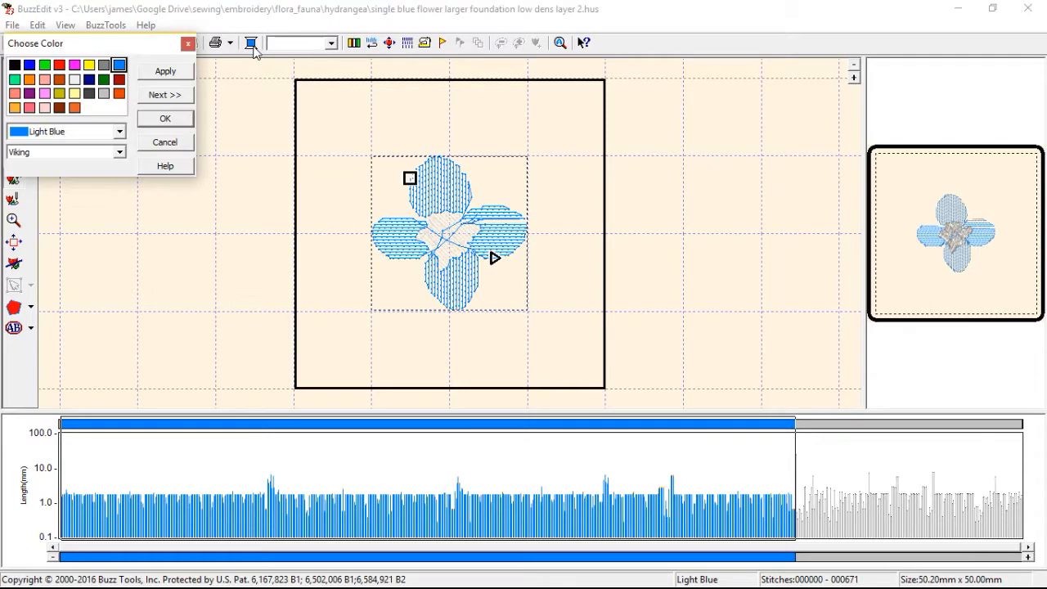
left_click(120, 80)
left_click(153, 75)
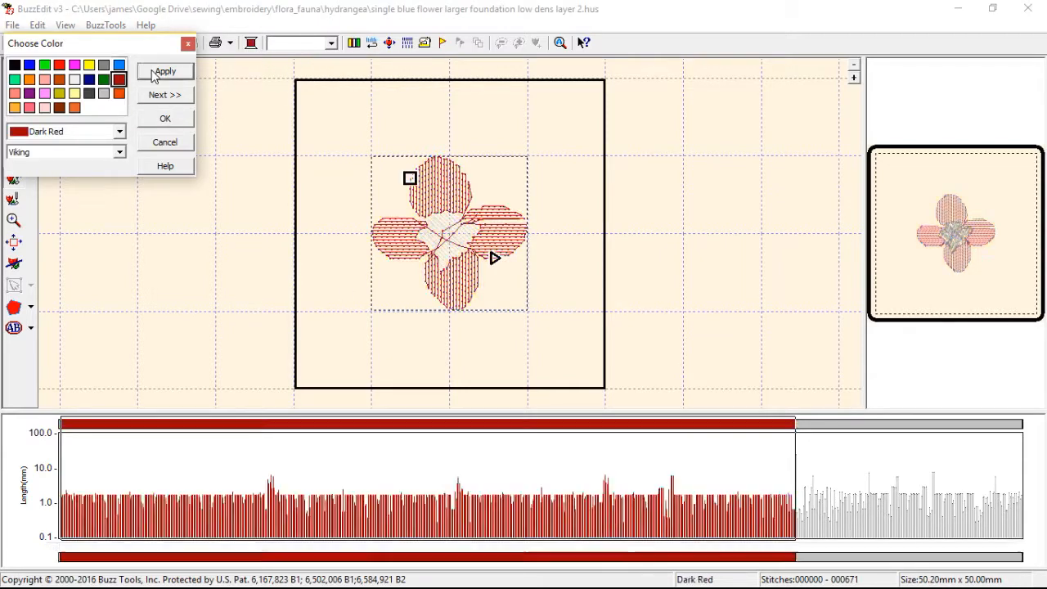
left_click(165, 119)
Change the thread color of layer 2's light grey flower centre to Dark Orange and save the design.
left_click(906, 426)
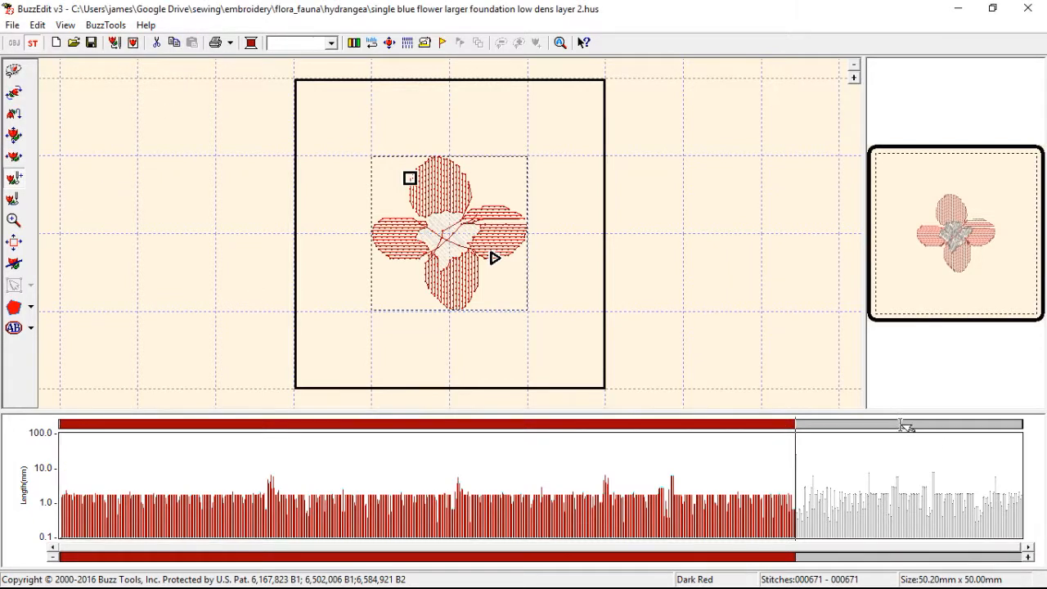
left_click(251, 42)
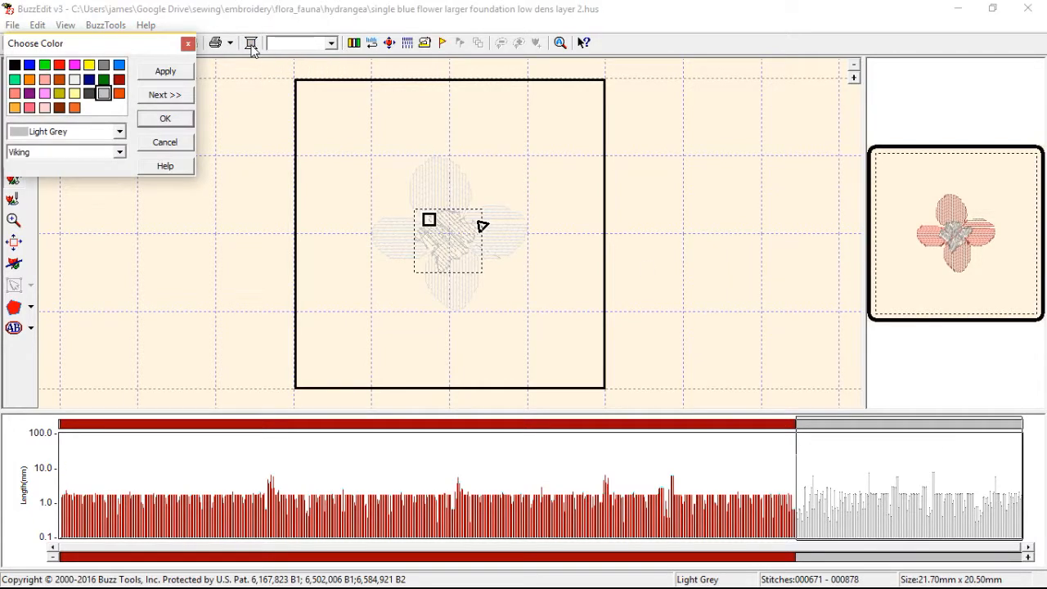
left_click(120, 93)
left_click(164, 118)
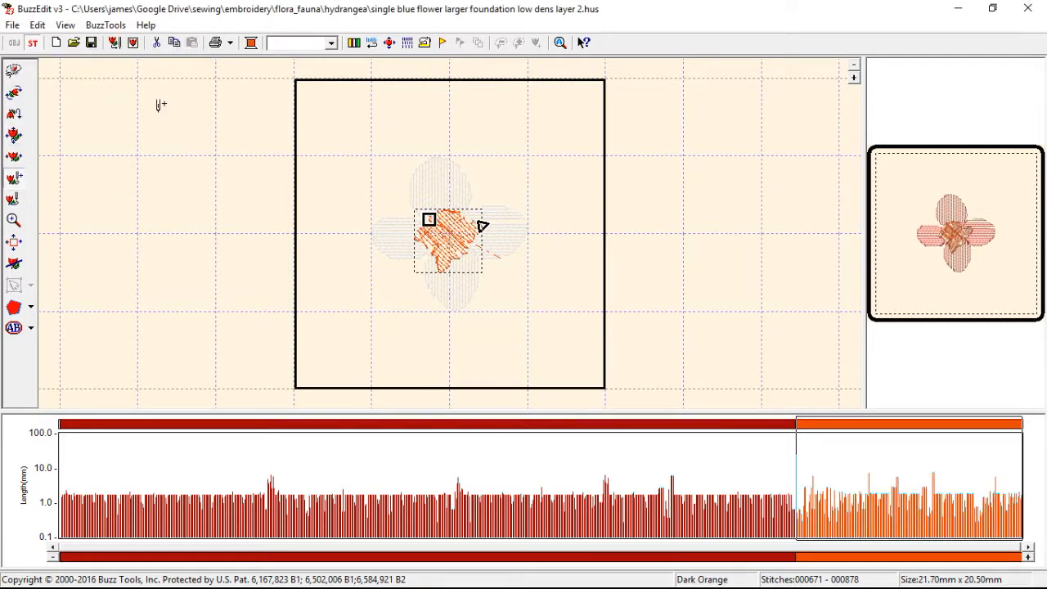
left_click(91, 46)
Insert intermediate stitches along the jump from the right petal's lower edge into the orange centre, and save layer 2.
left_click(799, 492)
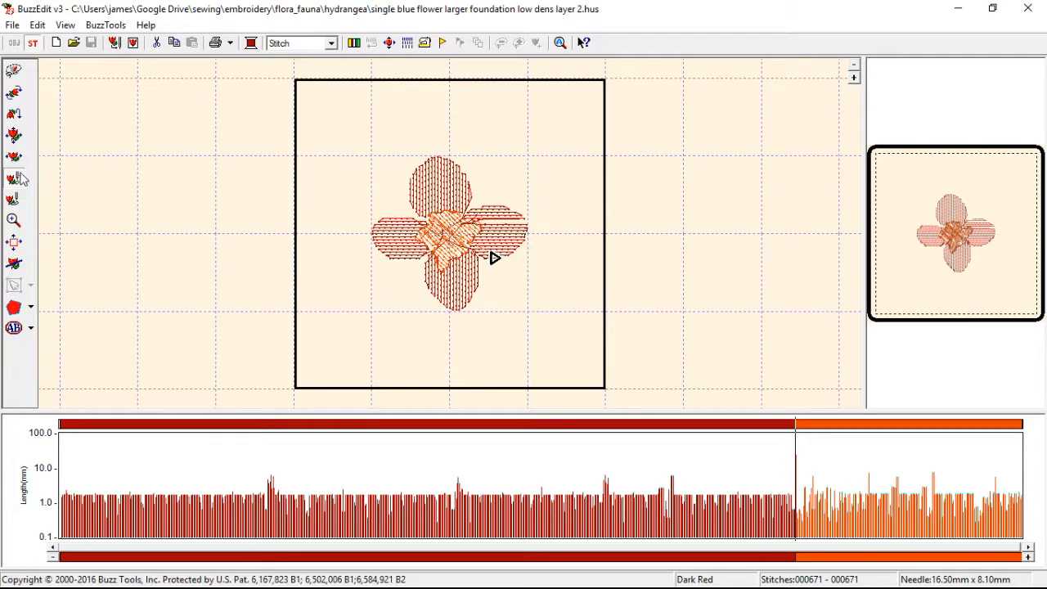
left_click(491, 249)
left_click(464, 239)
left_click(449, 234)
left_click(455, 243)
left_click(445, 233)
left_click(436, 227)
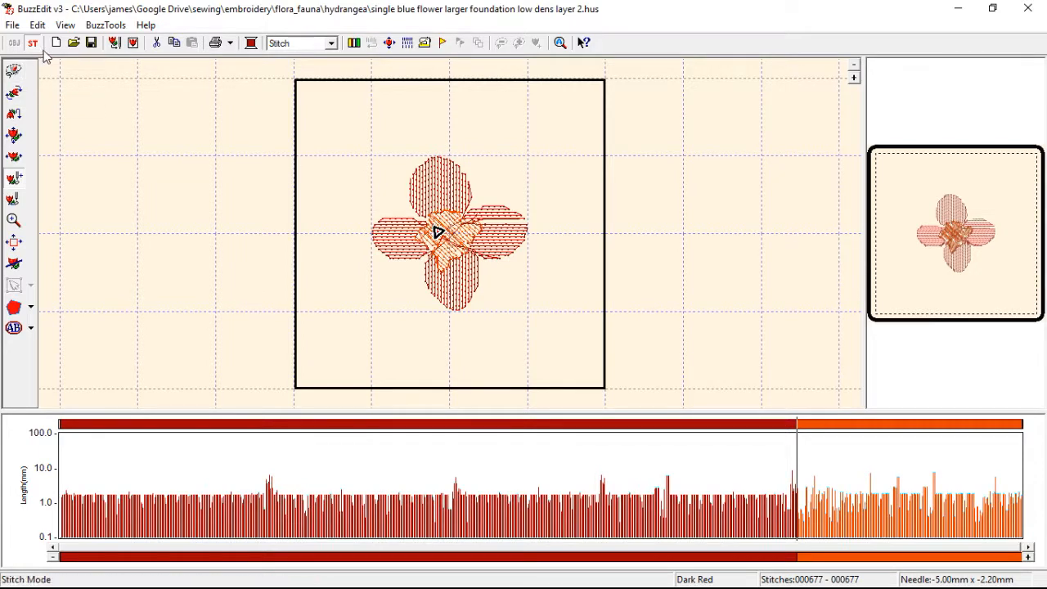
left_click(91, 43)
Open the design single blue flower larger foundation low dens.hus and go to the long jump before its yellow block.
left_click(12, 26)
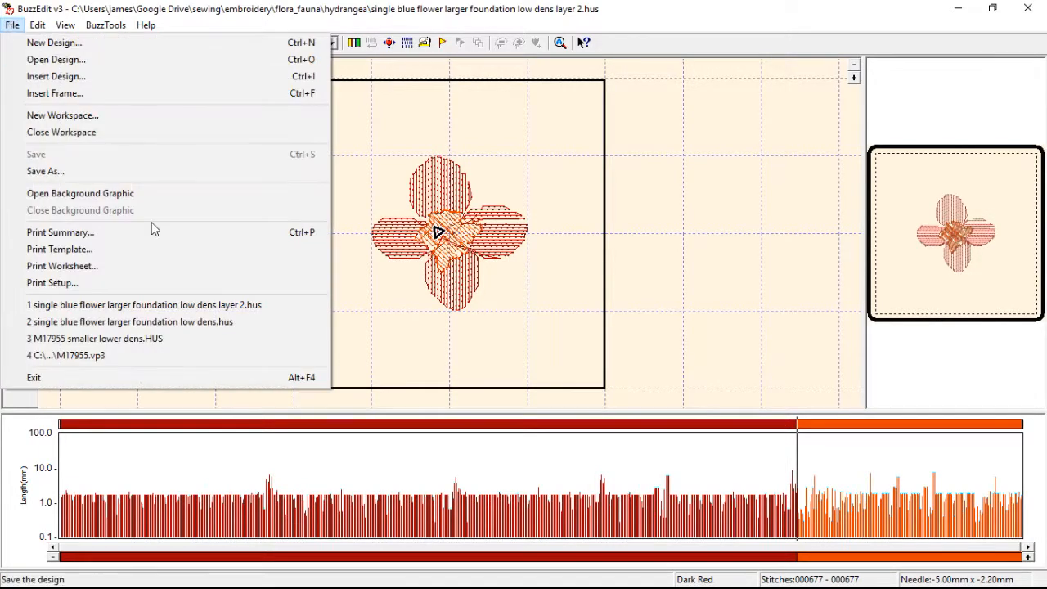
left_click(187, 321)
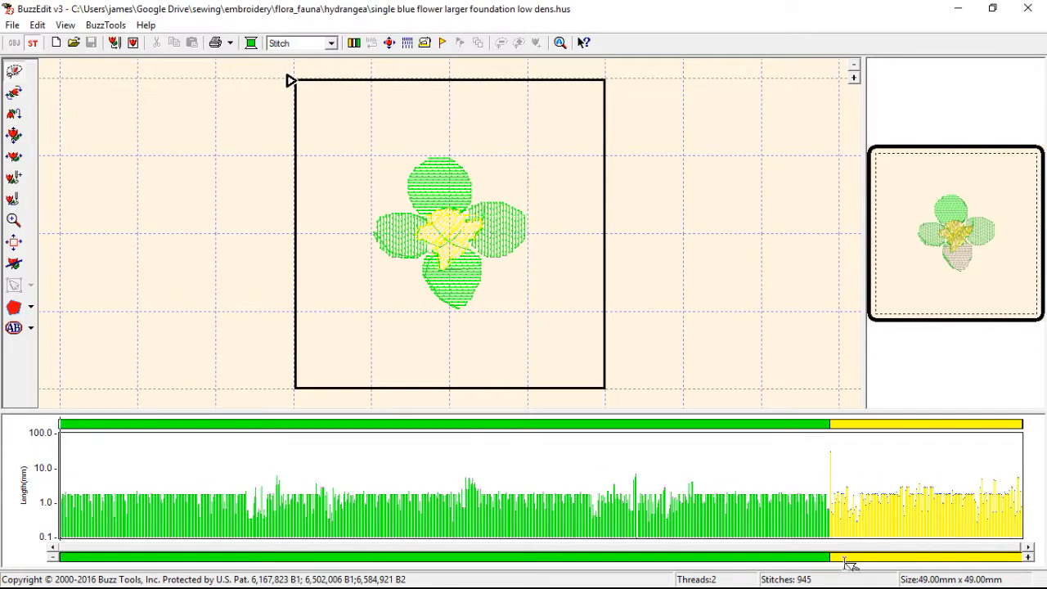
left_click(834, 501)
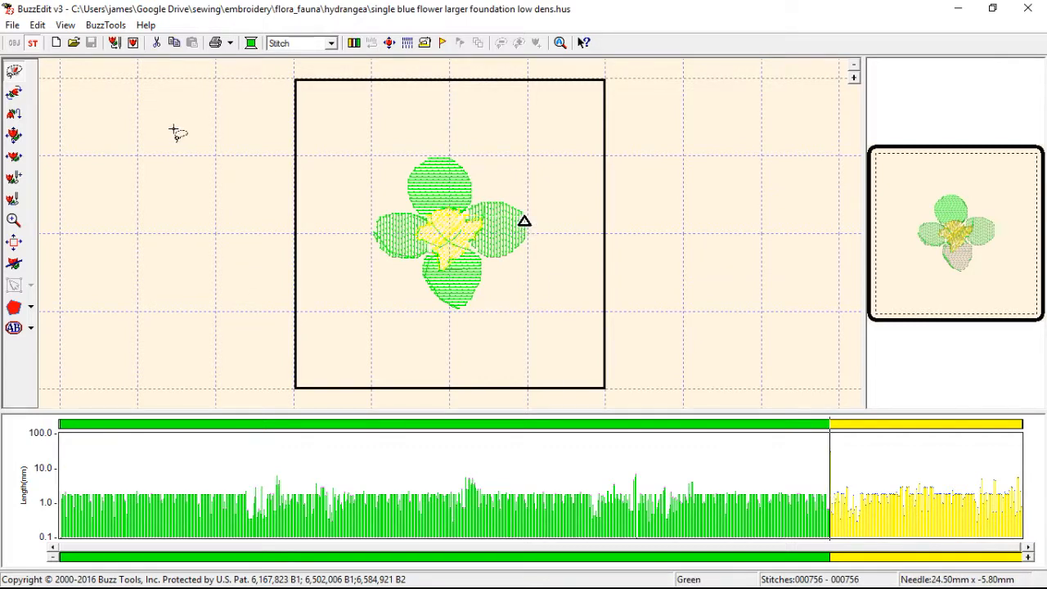
Insert intermediate stitches from the right petal's outer edge, along its upper edge to the yellow centre, and save the design.
left_click(17, 181)
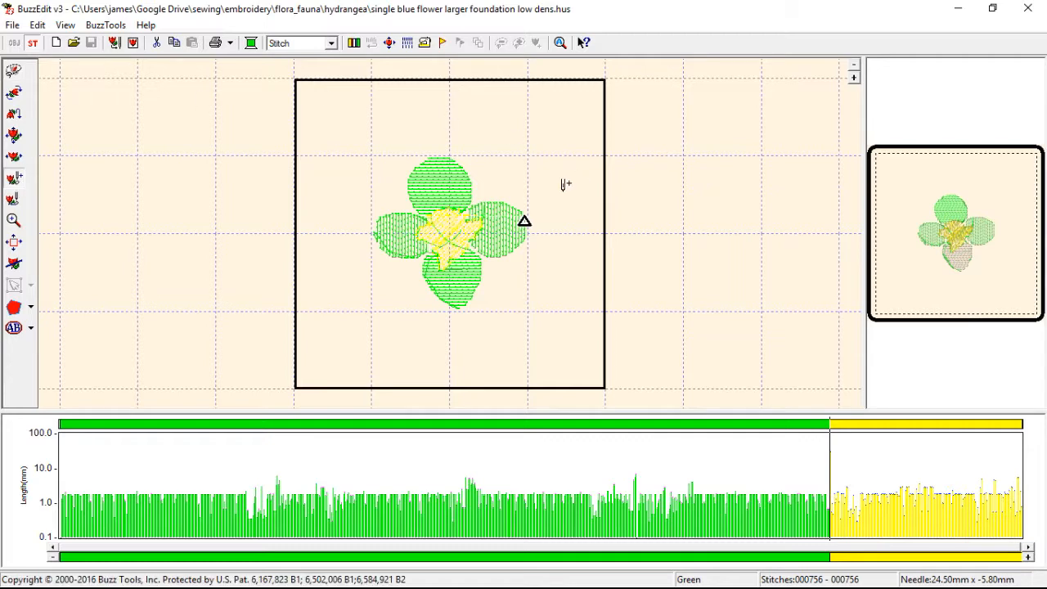
left_click(523, 213)
left_click(516, 205)
left_click(507, 205)
left_click(493, 203)
left_click(479, 204)
left_click(465, 204)
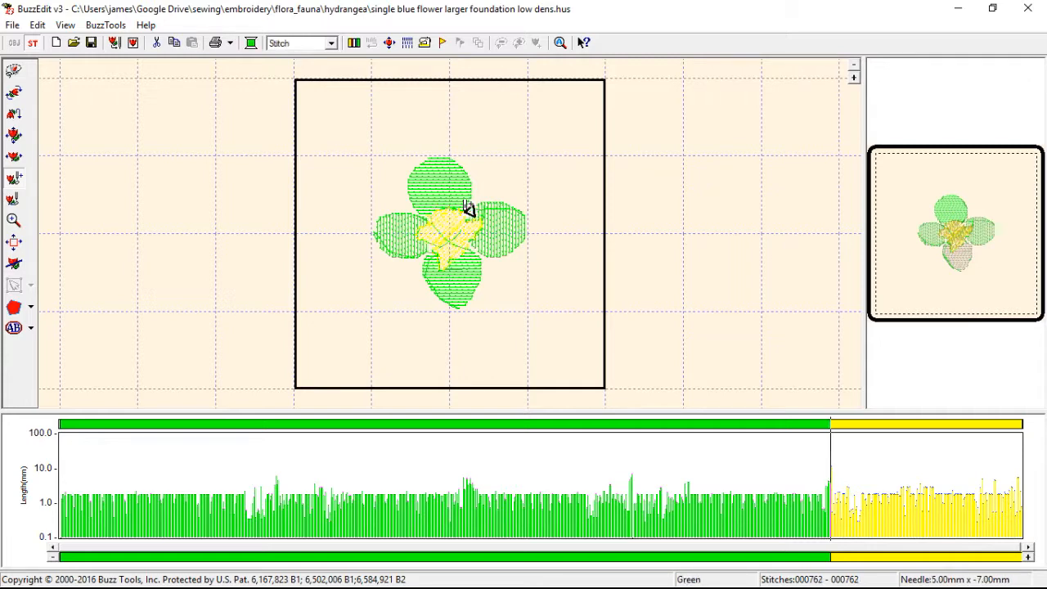
left_click(459, 203)
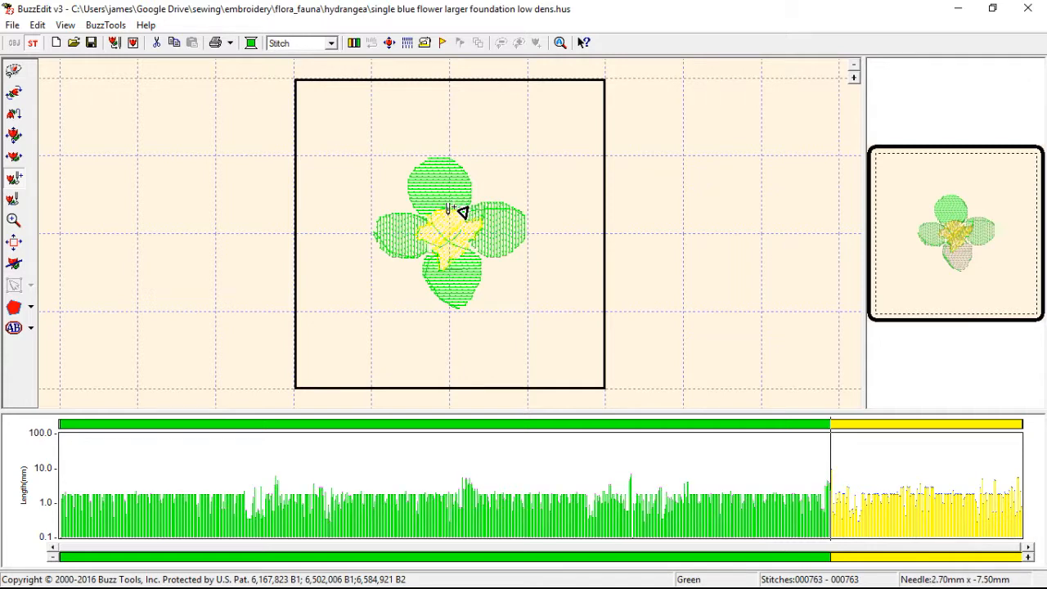
left_click(451, 210)
left_click(436, 212)
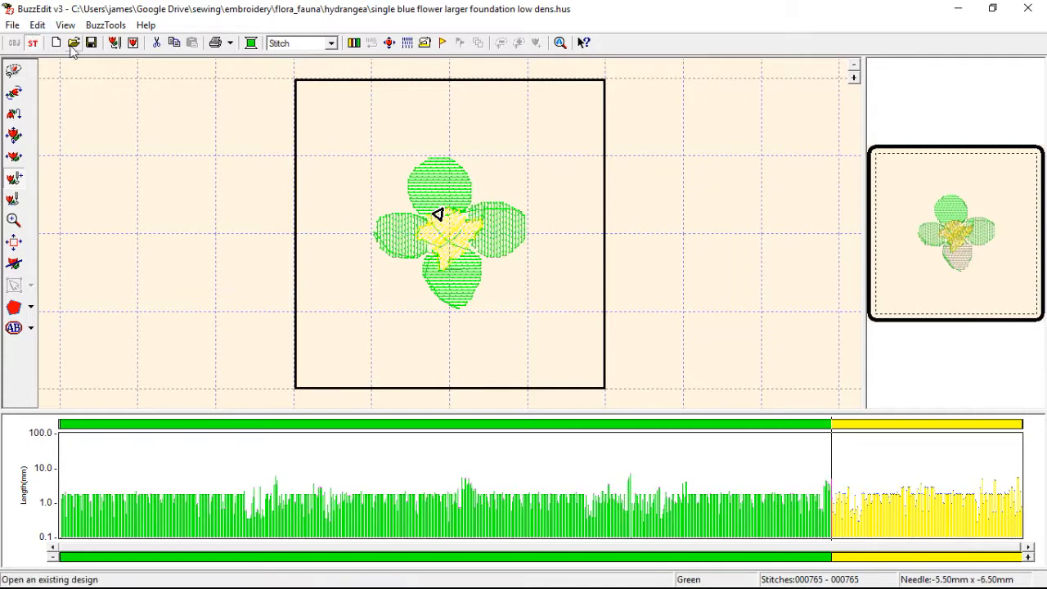
Open the design single blue flower larger foundation low dens layer 3.hus.
left_click(12, 25)
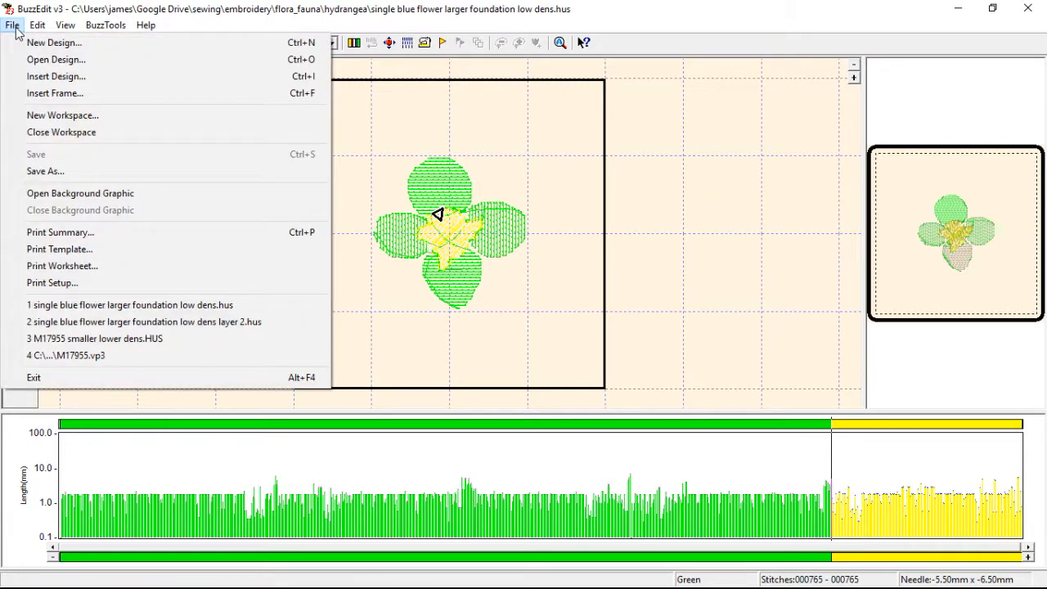
left_click(65, 59)
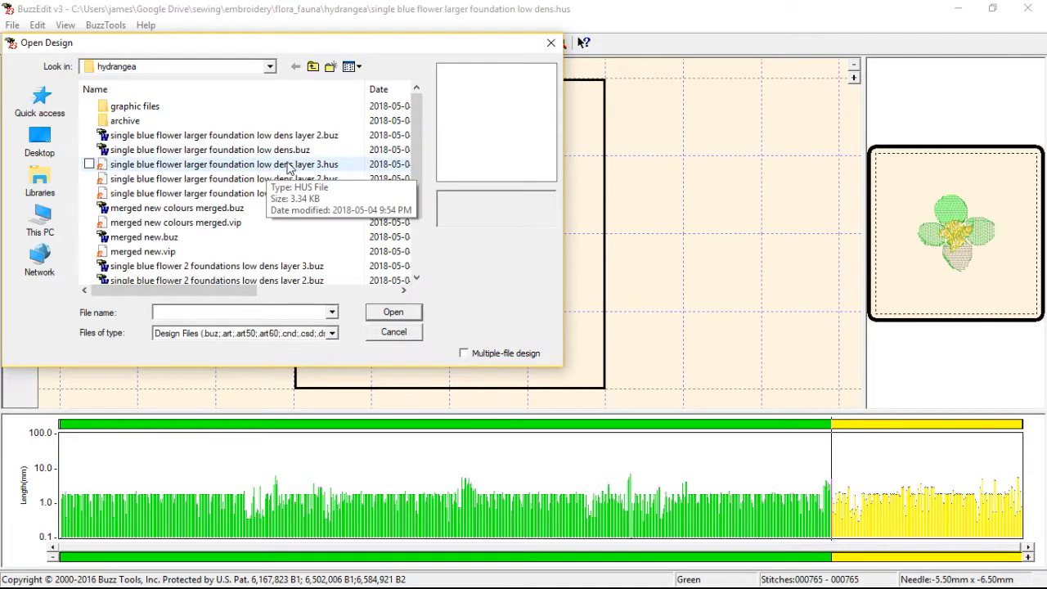
left_click(288, 167)
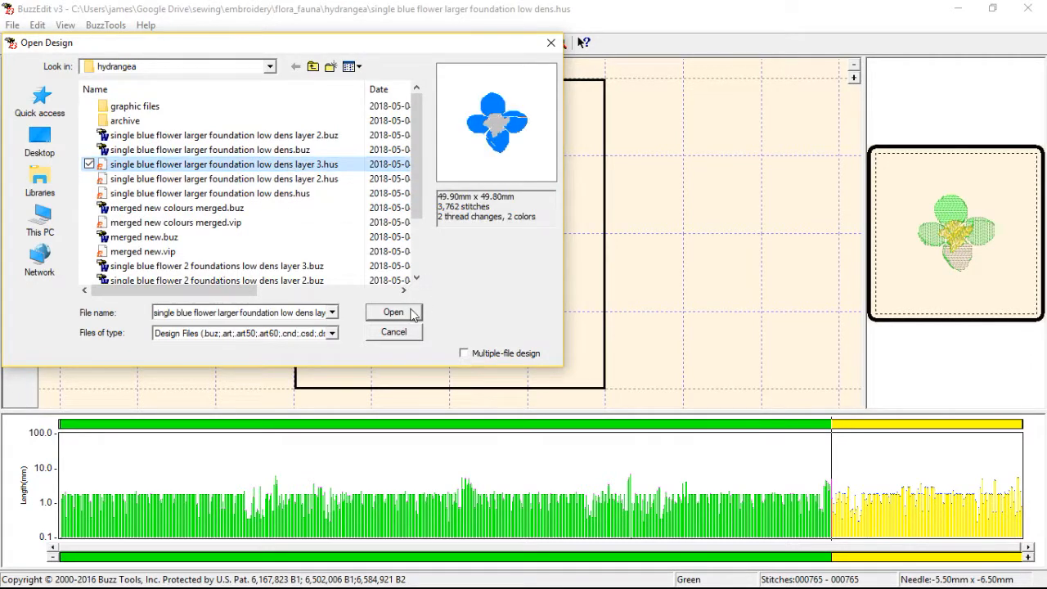
left_click(413, 312)
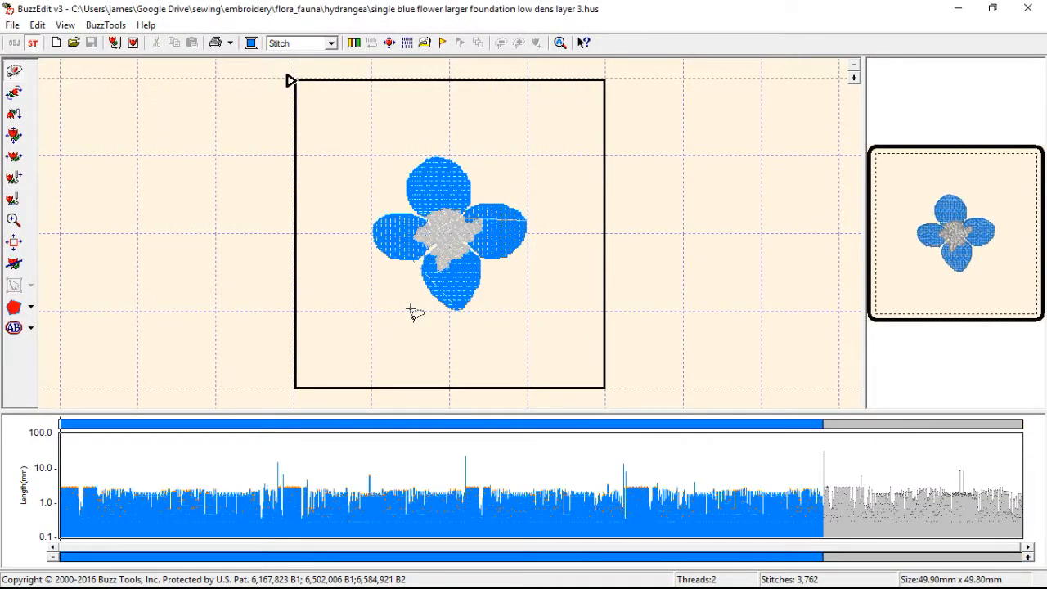
Insert intermediate stitches along layer 3's first long jump, down the inner edge of the left petal.
left_click(278, 474)
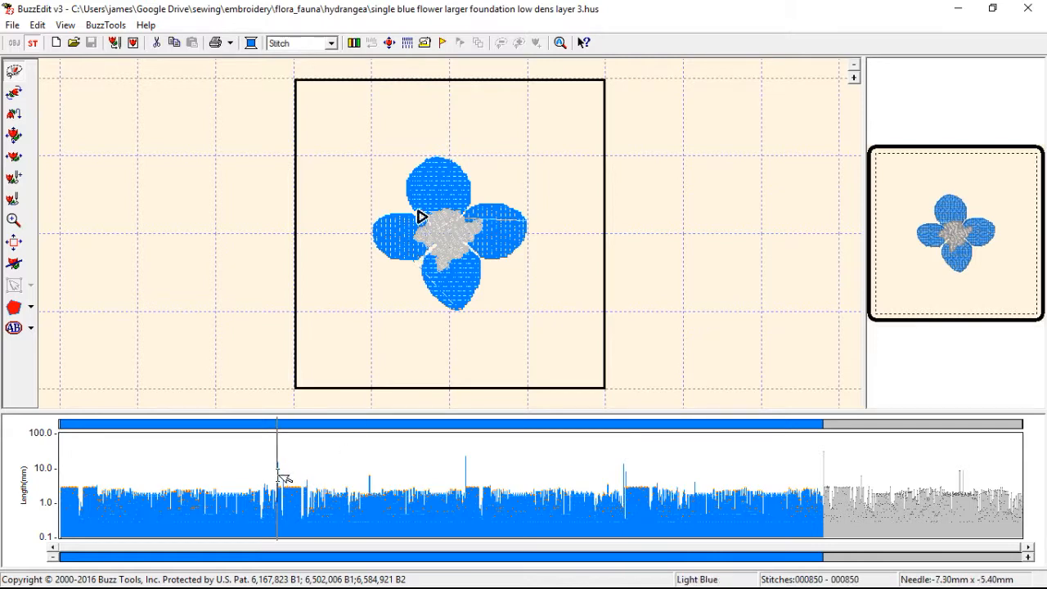
left_click(16, 178)
left_click(422, 233)
left_click(424, 245)
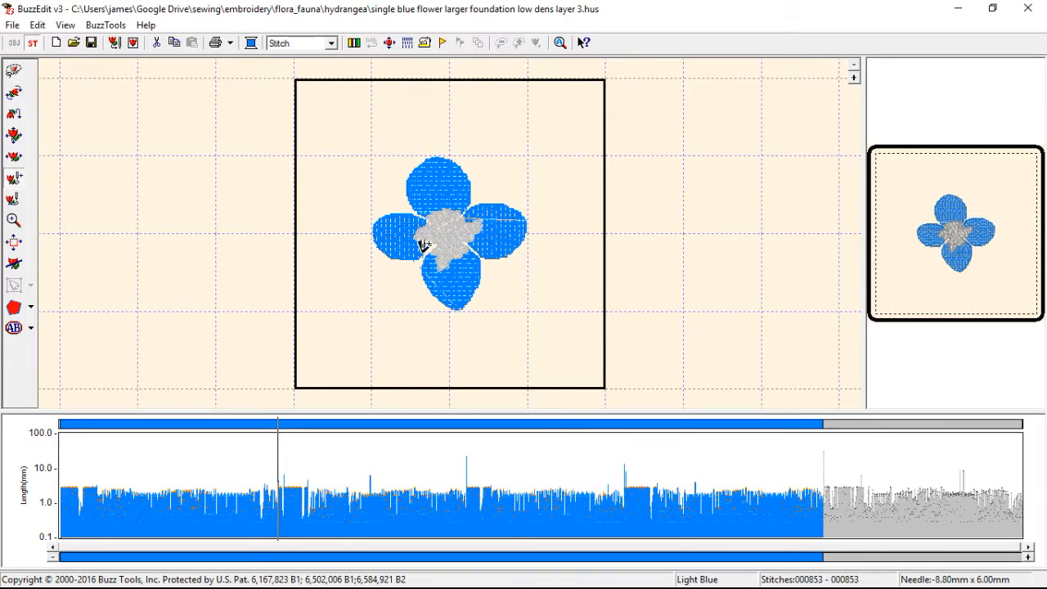
left_click(370, 486)
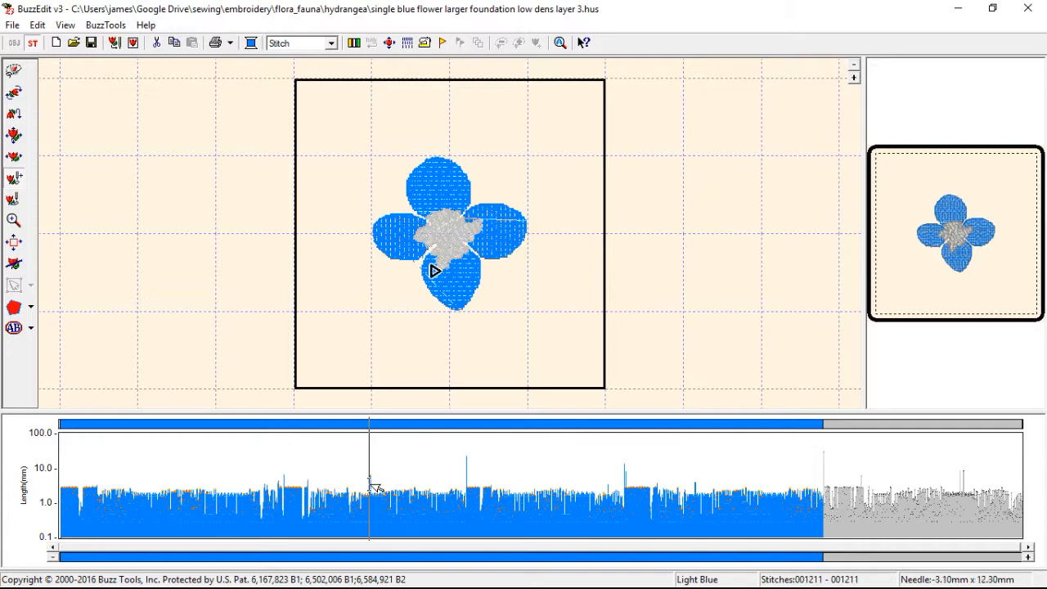
key("Right")
key("Left")
key("Left")
Insert intermediate stitches along layer 3's next long jump, from the bottom petal's lower edge up its outer side to the left petal.
left_click(466, 474)
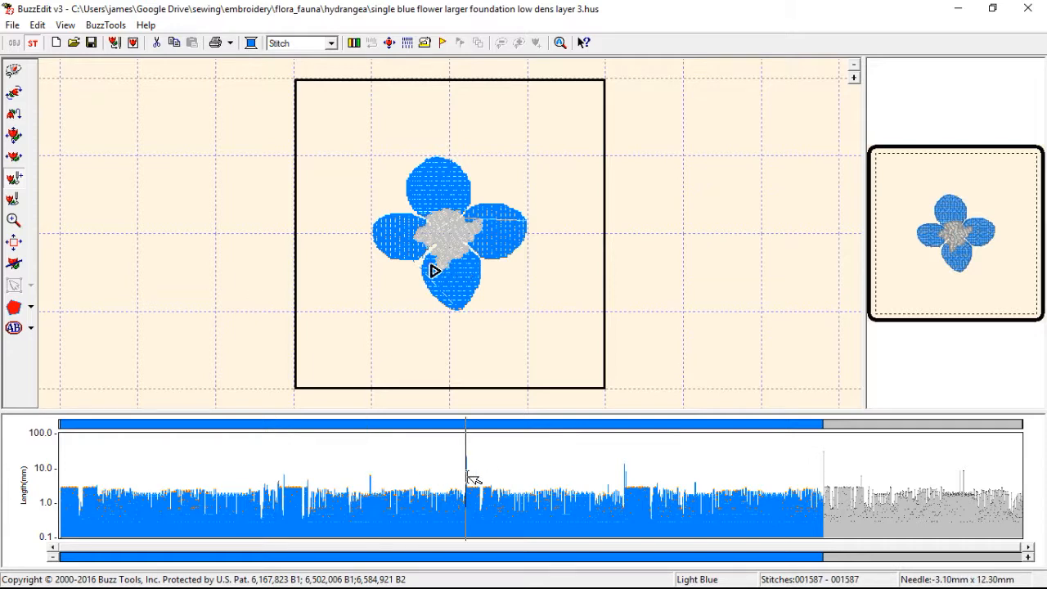
key("Right")
key("Right")
key("Right")
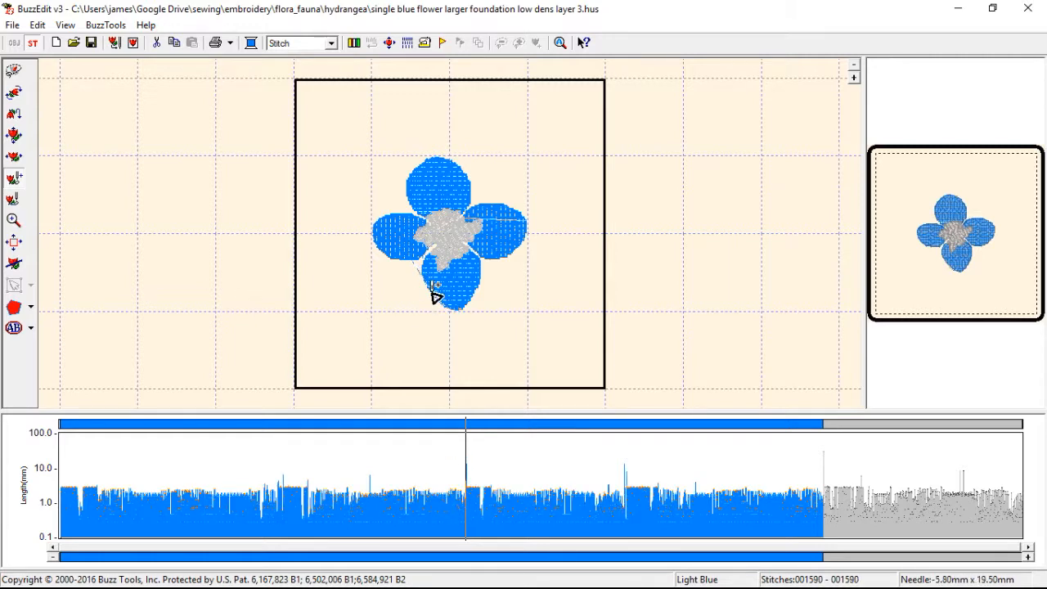
key("Right")
key("Right")
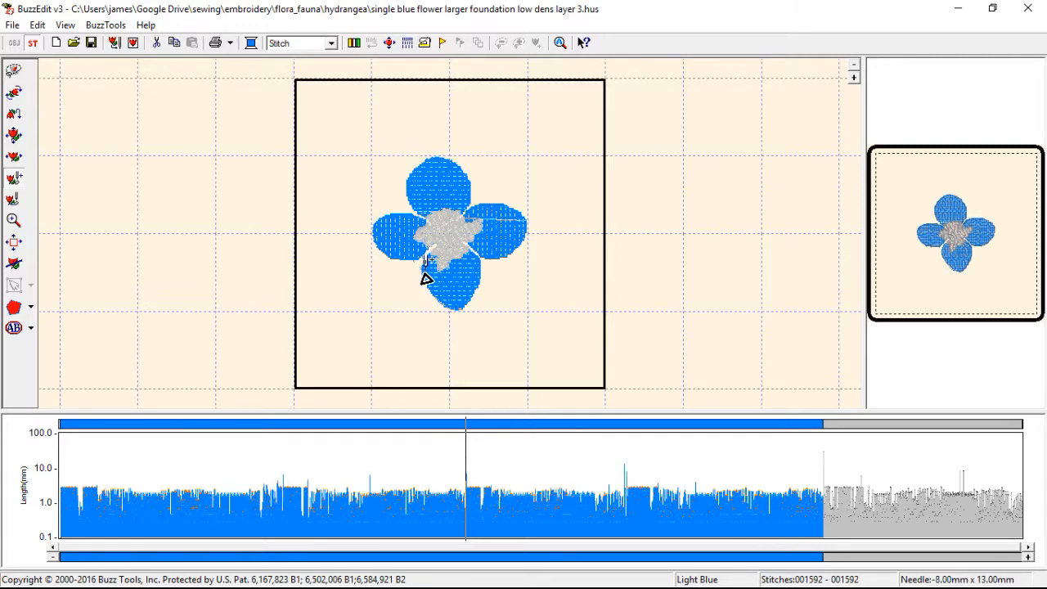
key("Right")
key("Right")
key("Right")
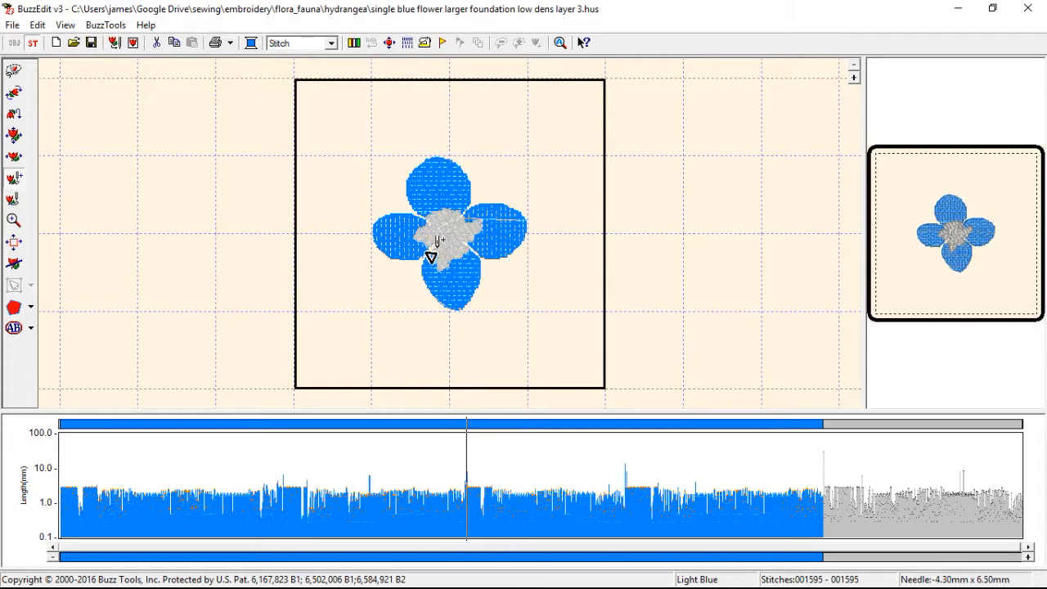
key("Right")
key("Right")
key("Right")
key("Right")
key("Right")
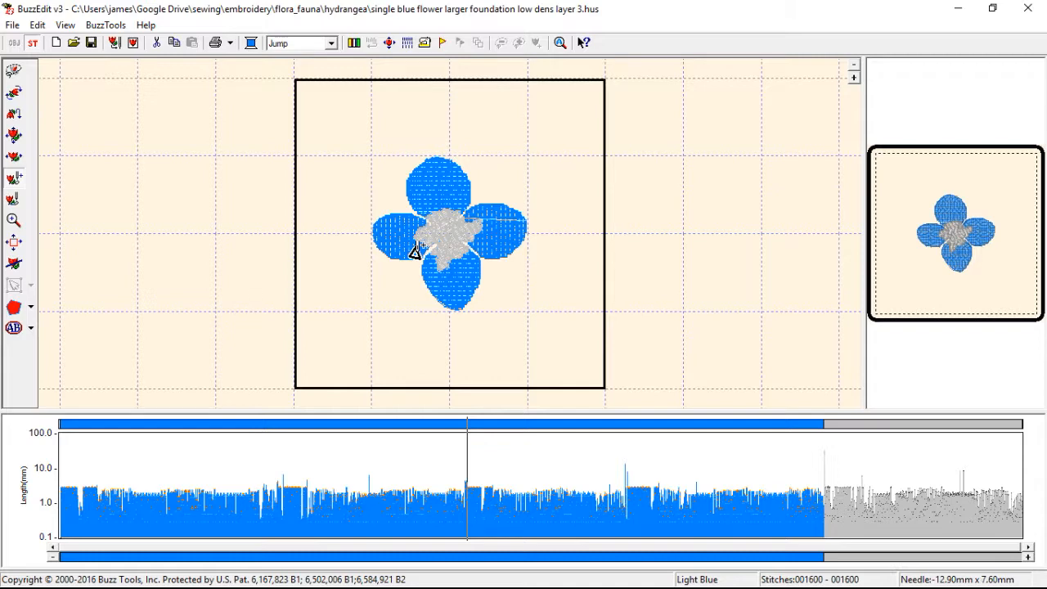
Insert intermediate stitches along layer 3's long jump from the left petal across the grey centre toward the right petal.
left_click(628, 490)
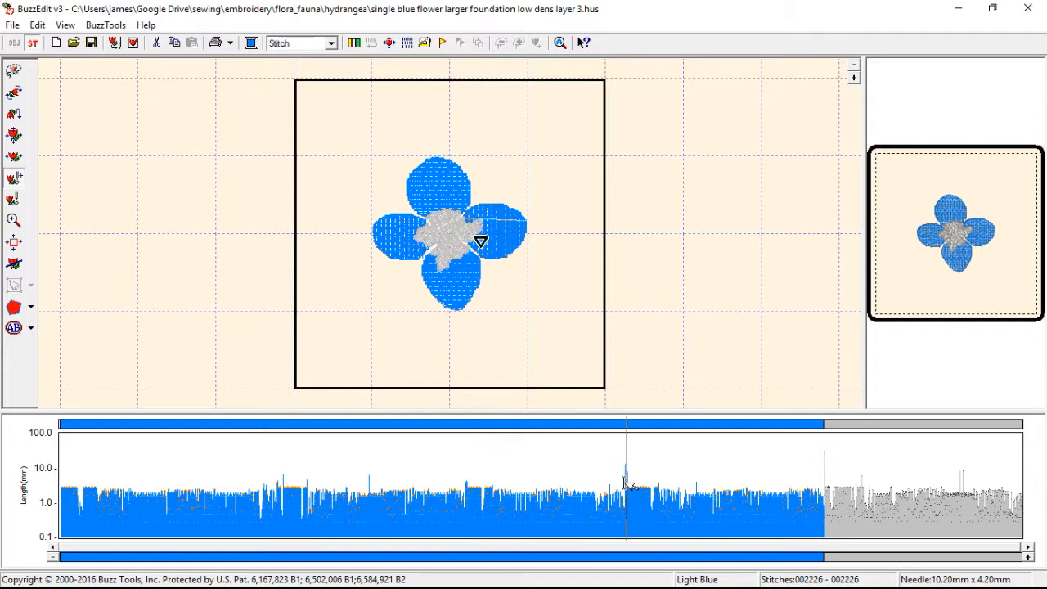
key("Left")
key("Left")
key("Left")
key("Left")
key("Left")
key("Left")
key("Left")
key("Left")
key("Left")
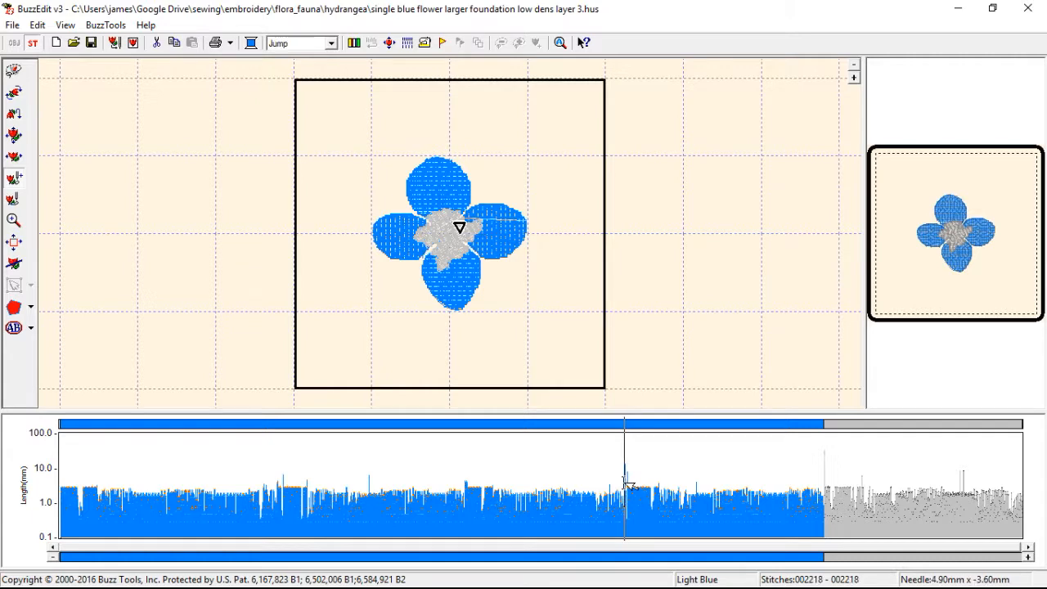
key("Right")
key("Right")
key("Right")
key("Right")
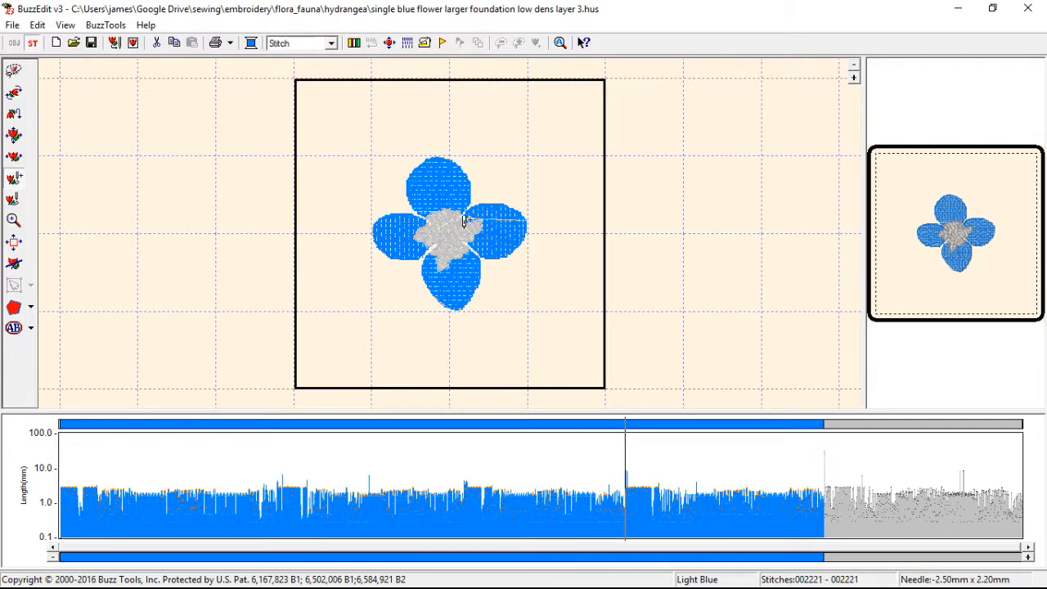
key("Right")
key("Right")
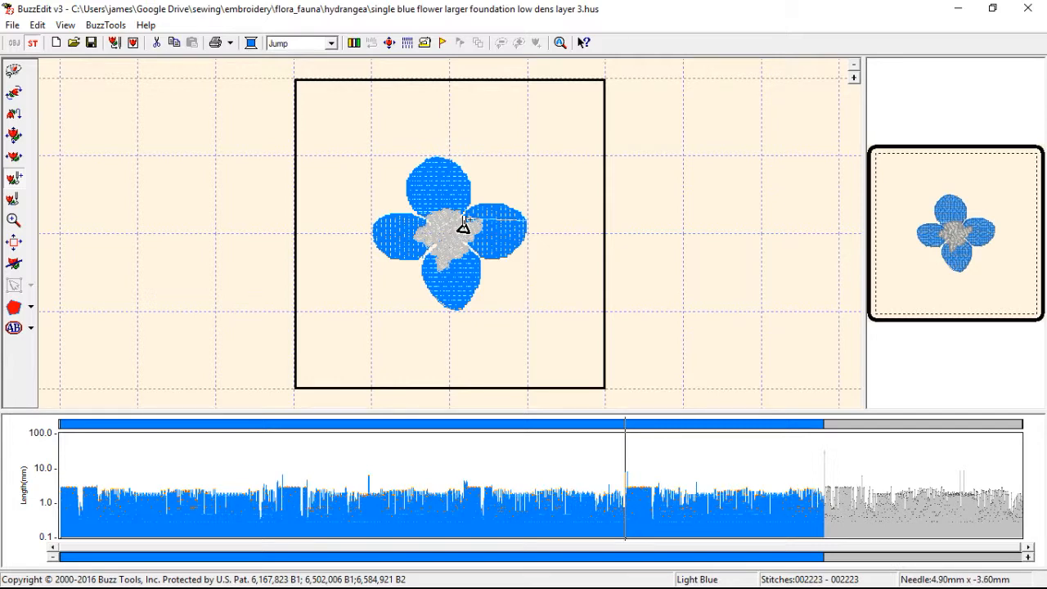
Insert intermediate stitches along layer 3's following jump, down the inner edge of the right petal.
key("Right")
key("Right")
key("Right")
key("Right")
key("Right")
key("Right")
key("Right")
key("Right")
key("Right")
key("Right")
key("Right")
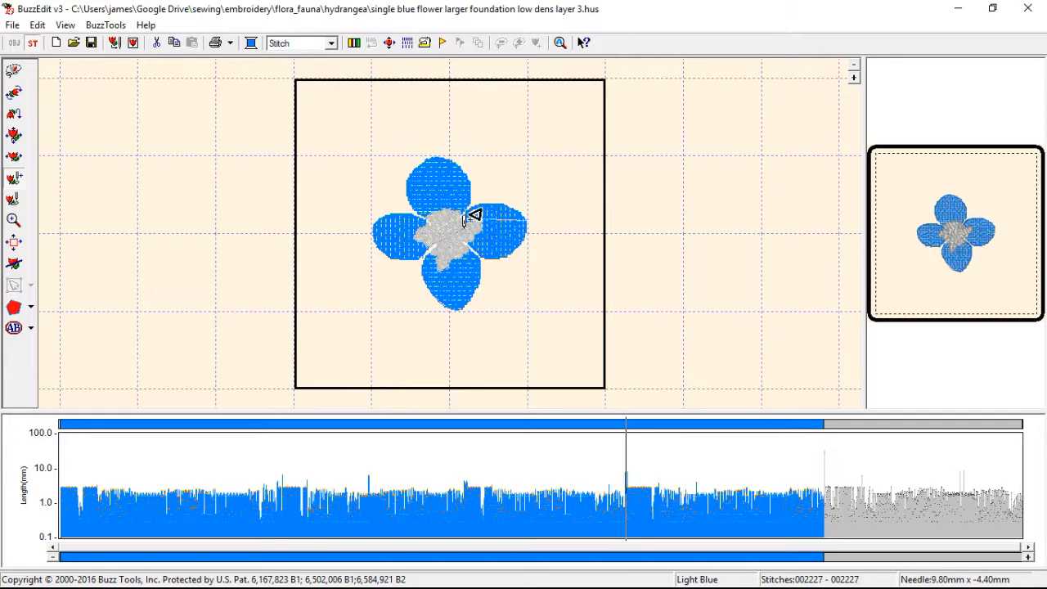
key("Left")
key("Left")
key("Left")
key("Left")
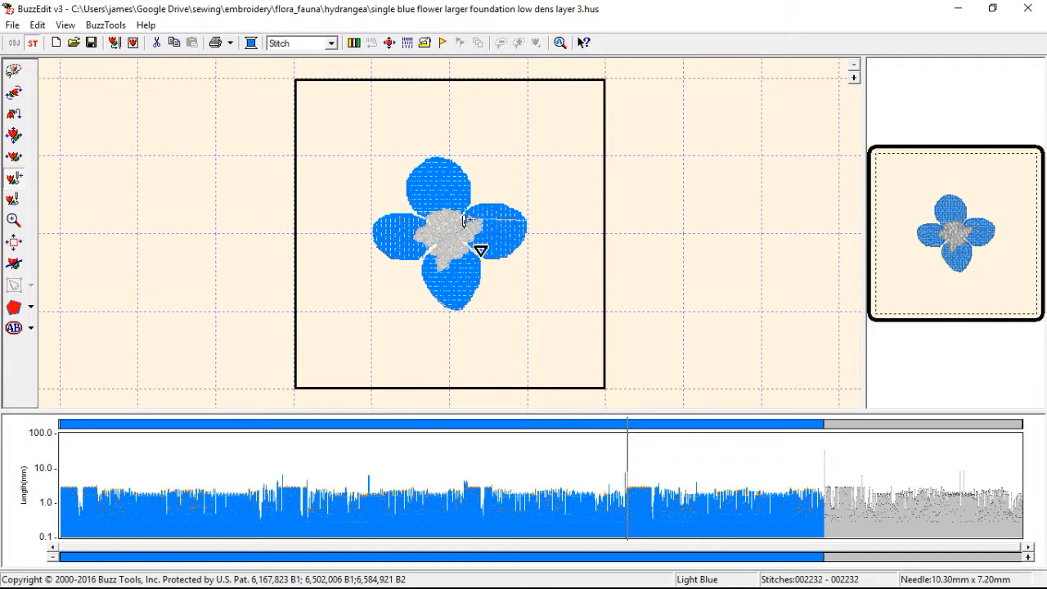
key("Right")
key("Left")
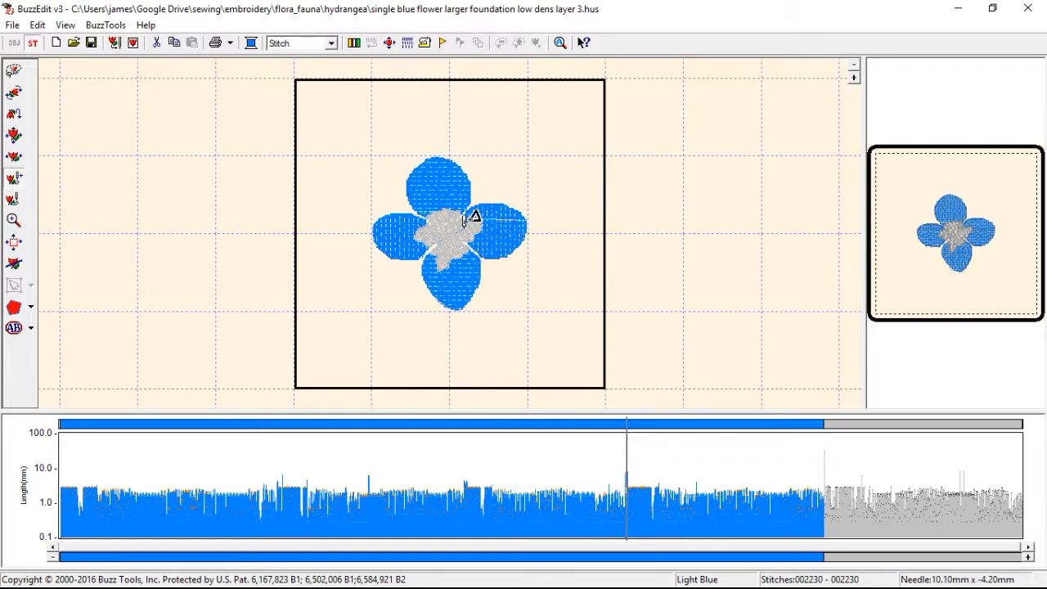
key("Right")
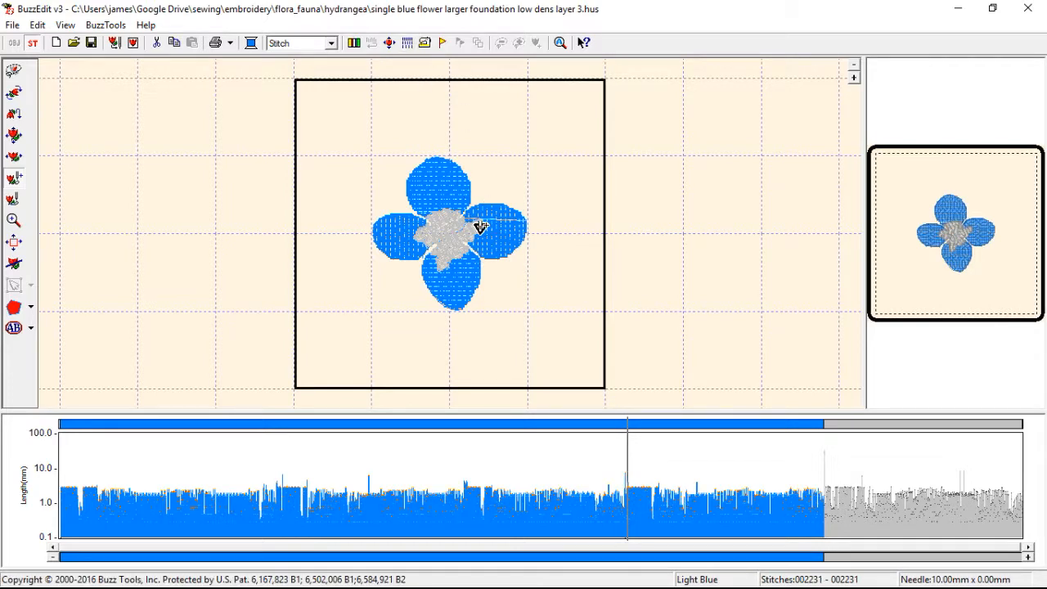
Insert intermediate stitches from layer 3's outer right petal edge, along its upper edge to the grey centre, and save the design.
left_click(826, 482)
key("Left")
key("Right")
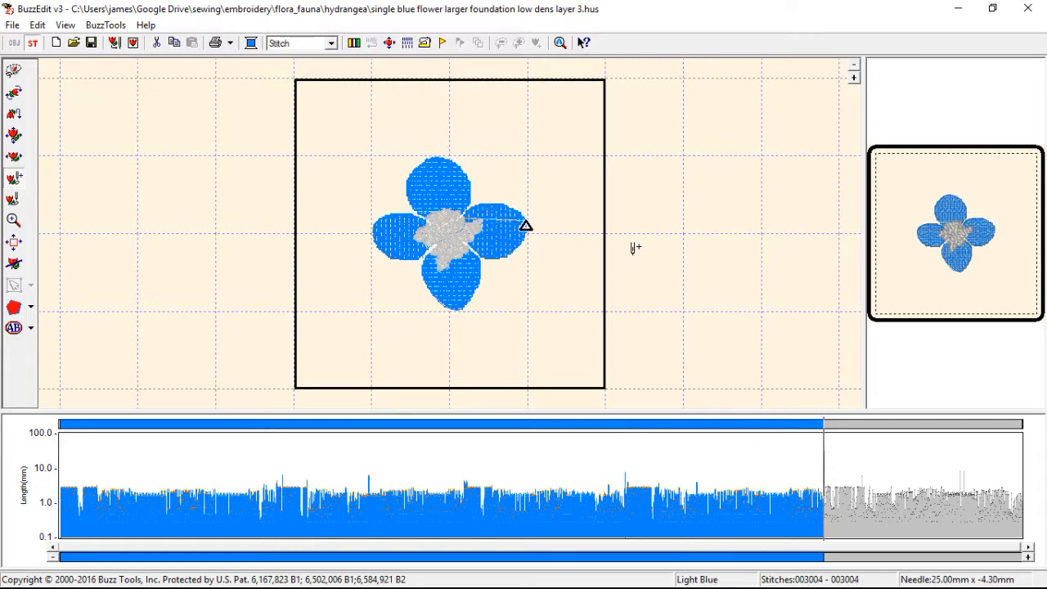
key("Right")
key("Right")
key("Right")
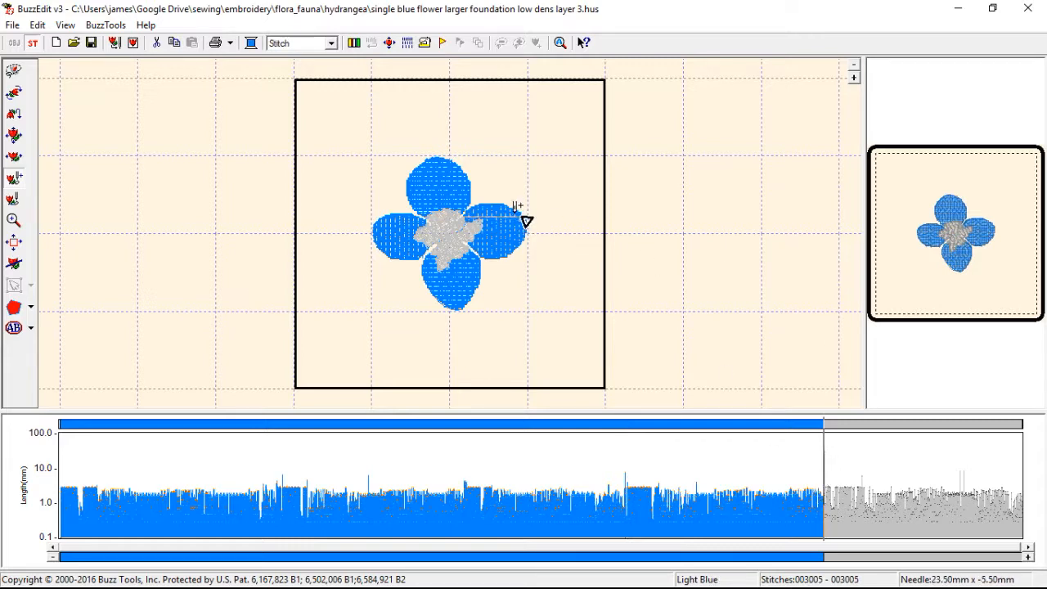
key("Right")
key("Right")
key("Right")
key("Right")
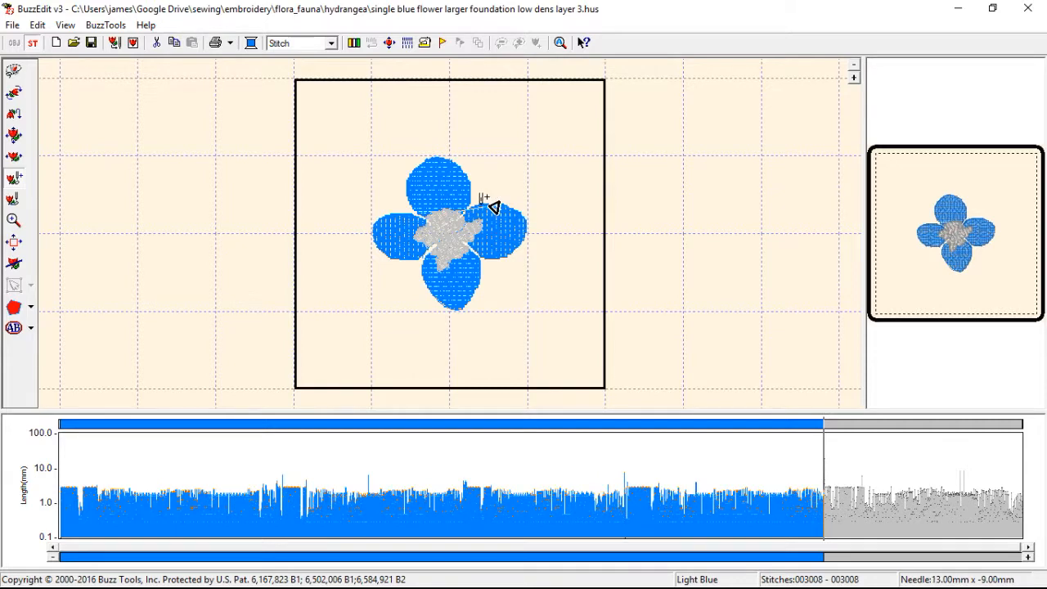
key("Right")
key("Left")
key("Right")
key("Right")
key("Right")
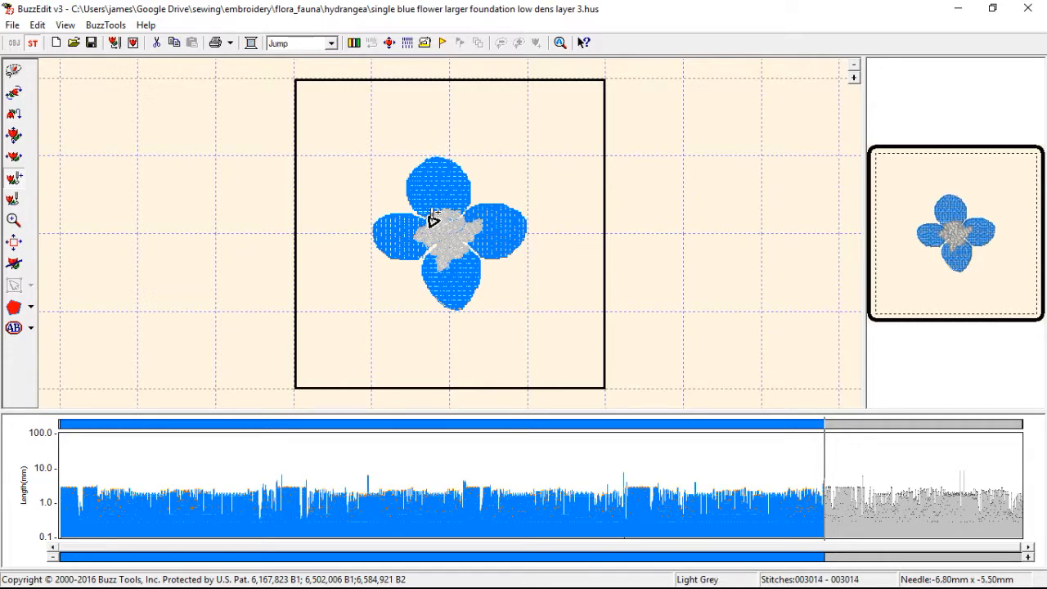
left_click(90, 42)
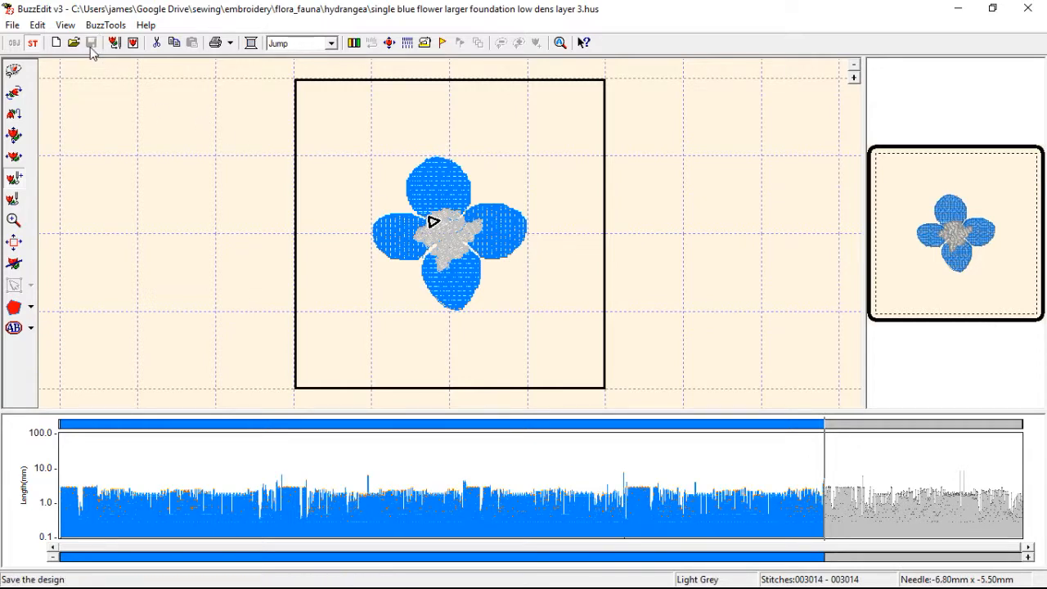
Close the current workspace and start a new design of type VIP - Viking Husqvarna/Pfaff.
left_click(12, 26)
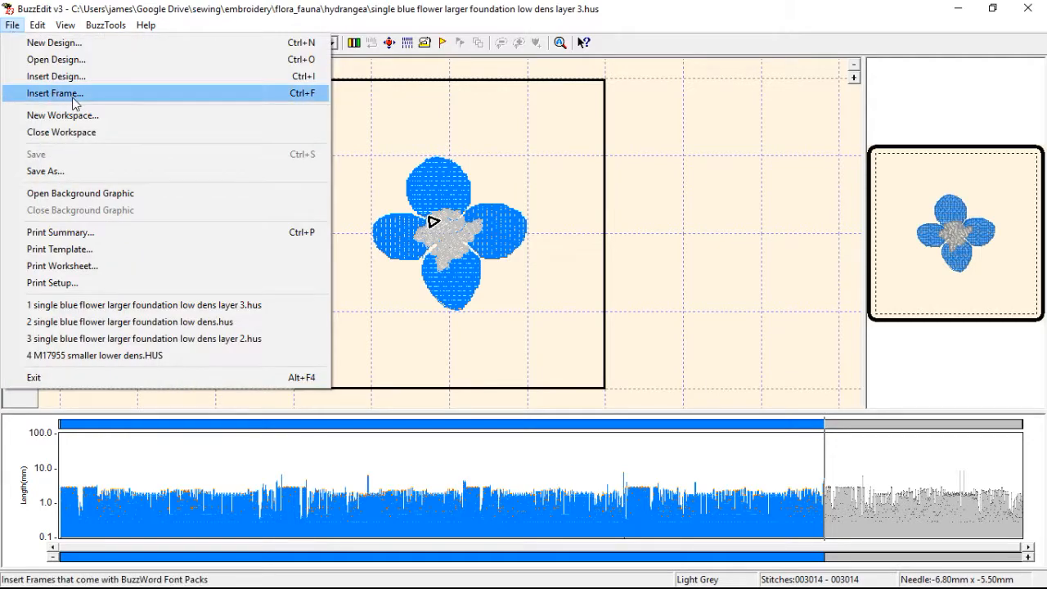
left_click(82, 134)
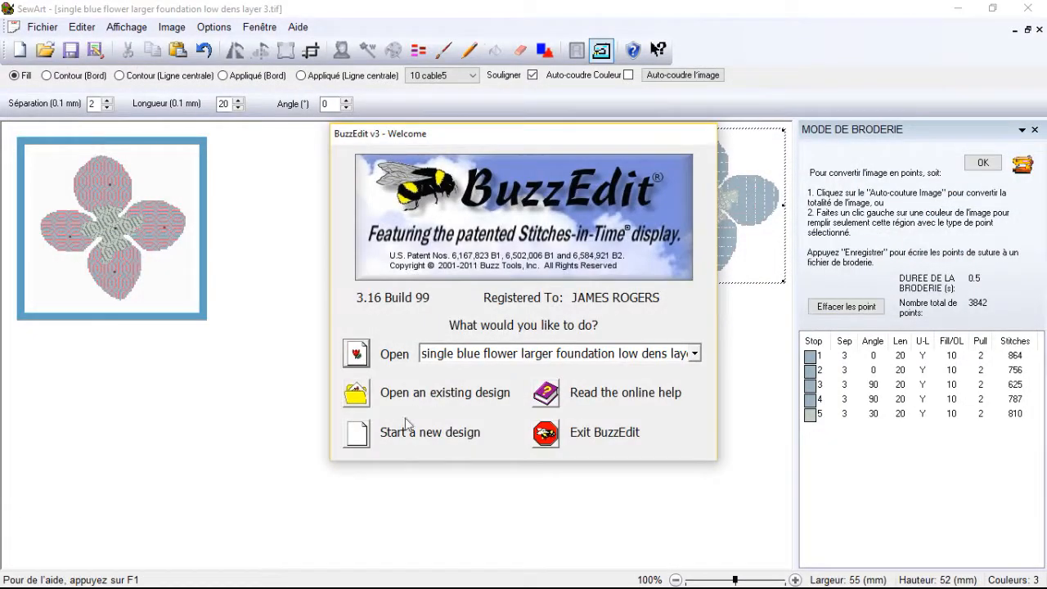
left_click(368, 442)
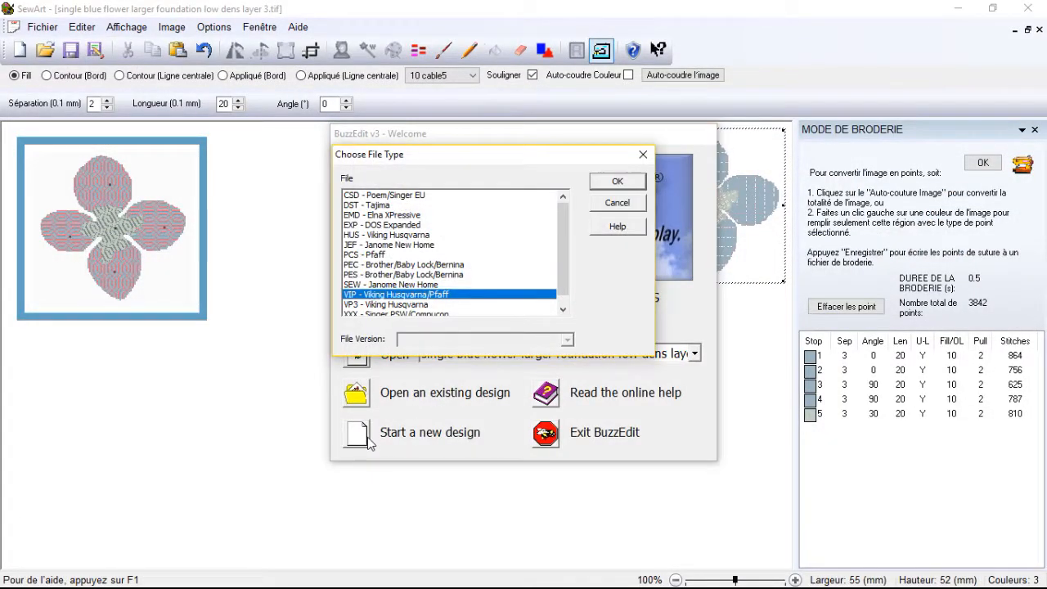
left_click(619, 181)
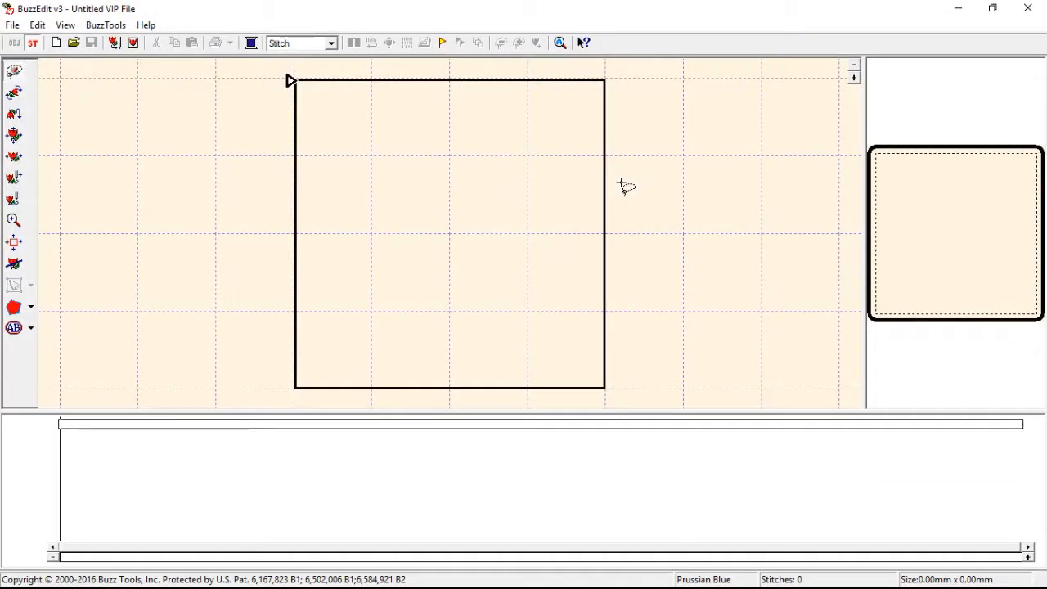
Insert the design single blue flower larger foundation low dens.hus and move it into the upper-left corner of the hoop.
left_click(13, 25)
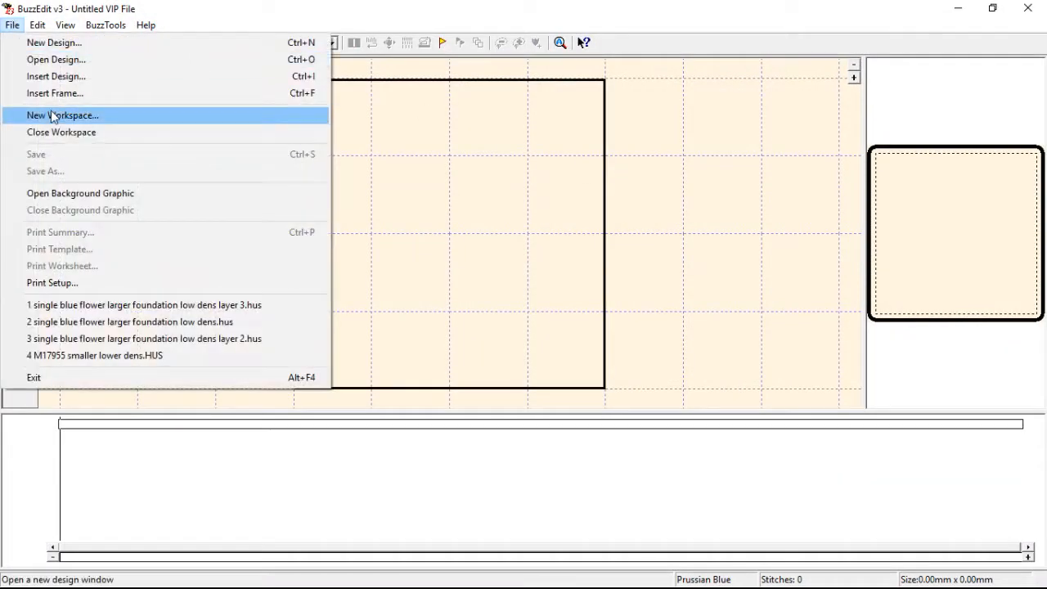
left_click(71, 78)
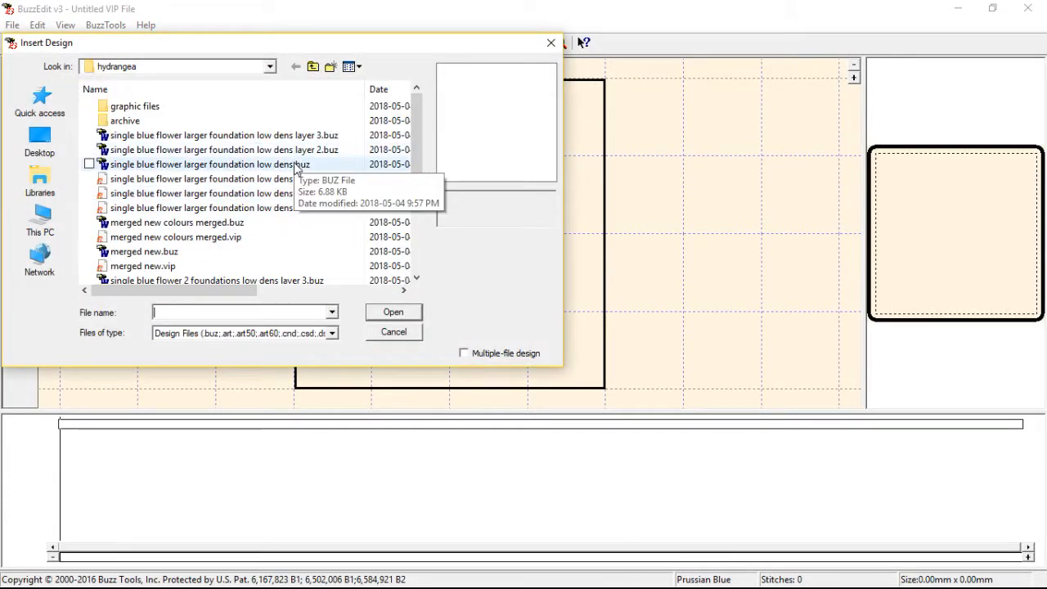
left_click(298, 164)
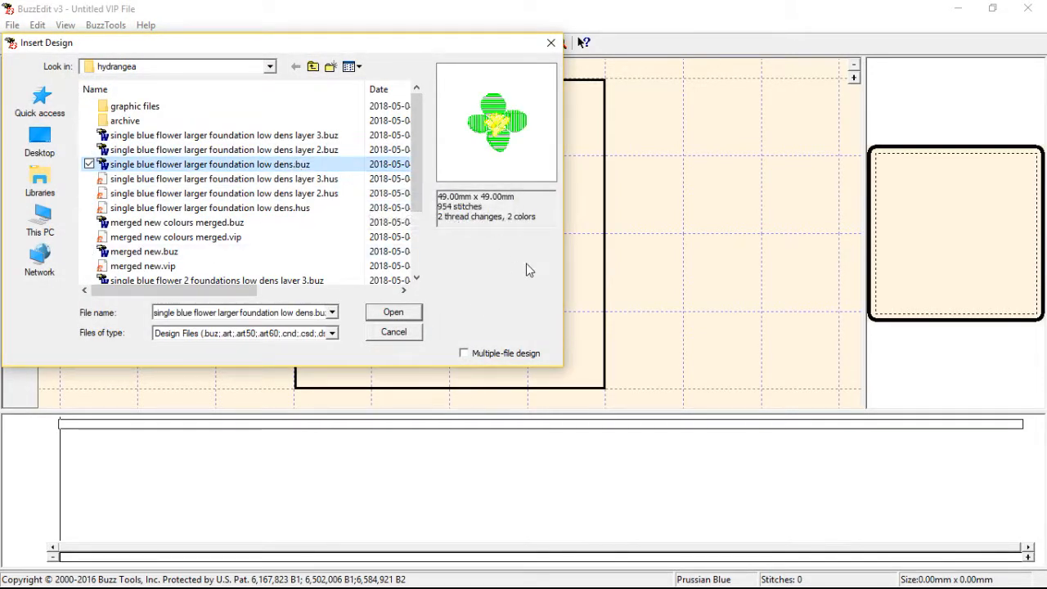
left_click(292, 208)
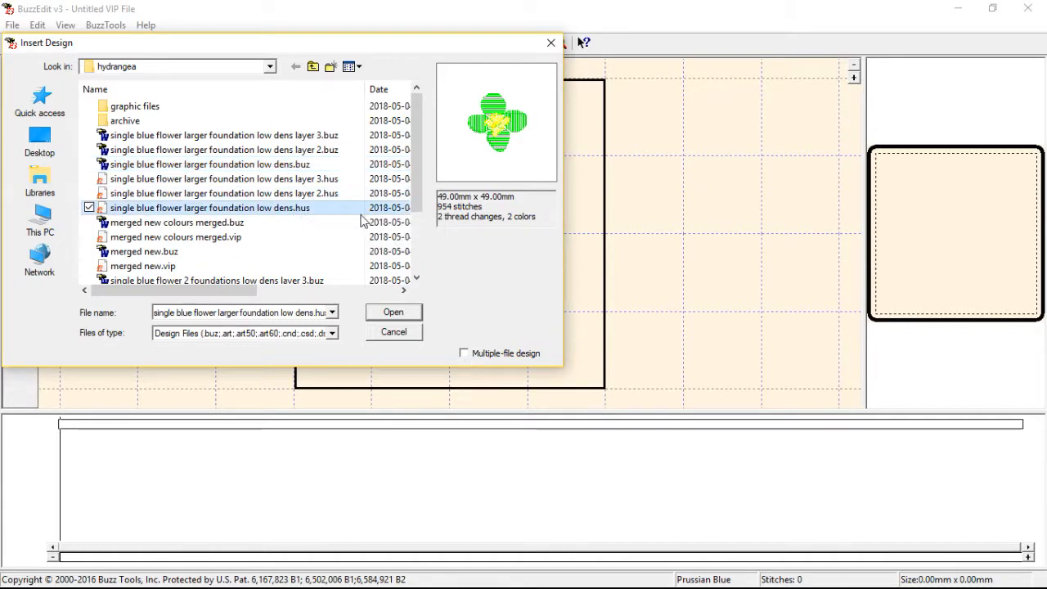
left_click(395, 310)
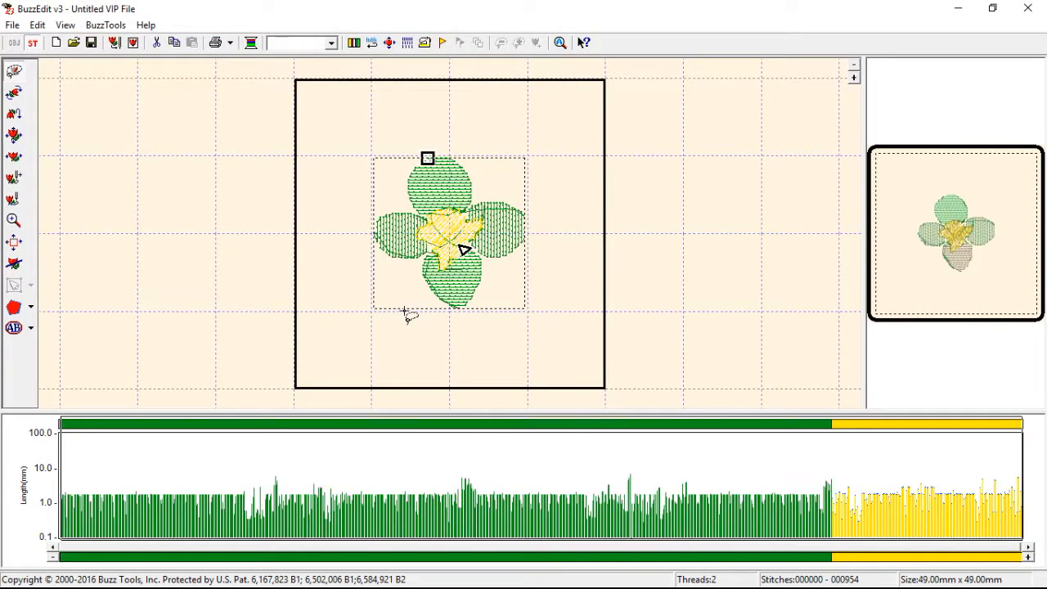
left_click_drag(460, 221, 381, 155)
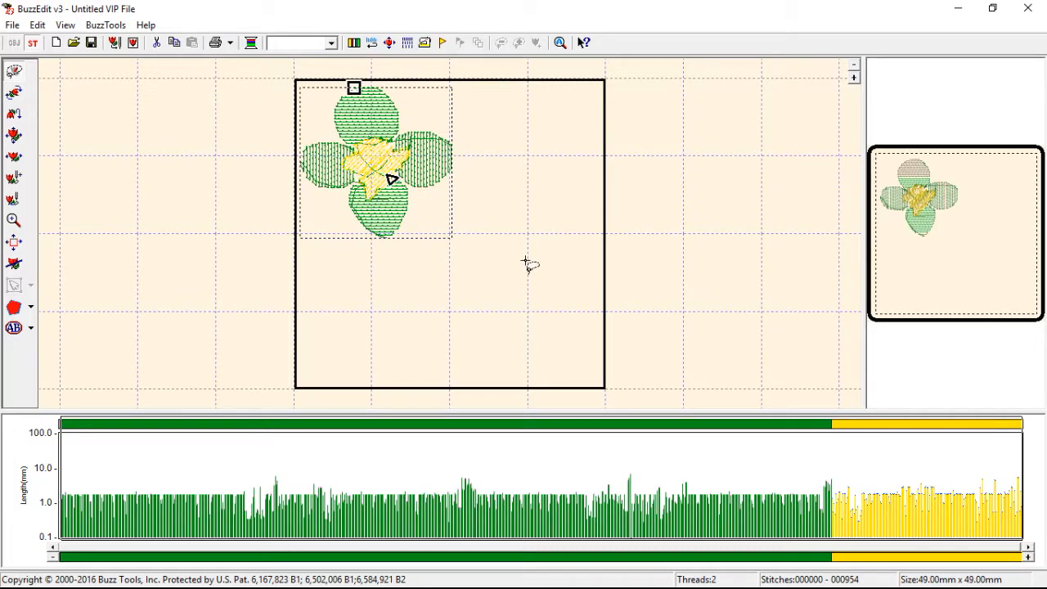
left_click(746, 325)
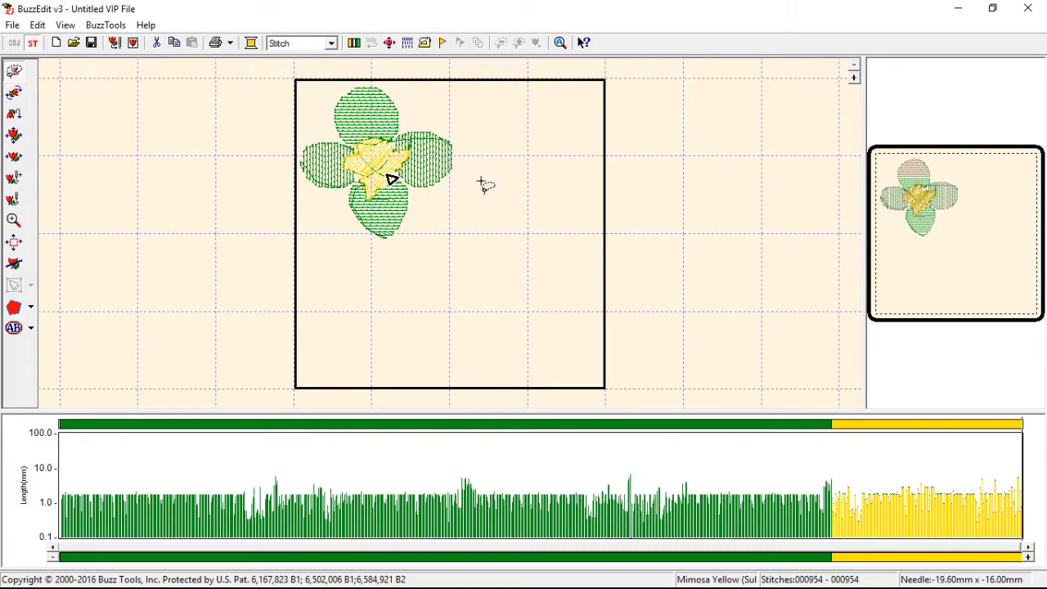
Insert single blue flower larger foundation low dens layer 2.hus and place it over the first flower layer.
left_click(14, 24)
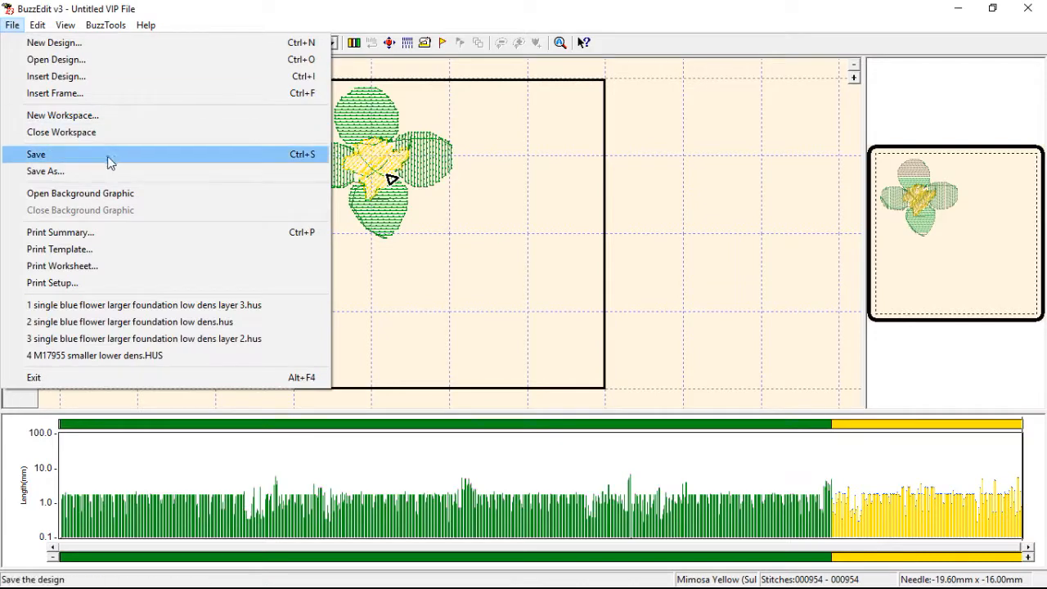
left_click(91, 83)
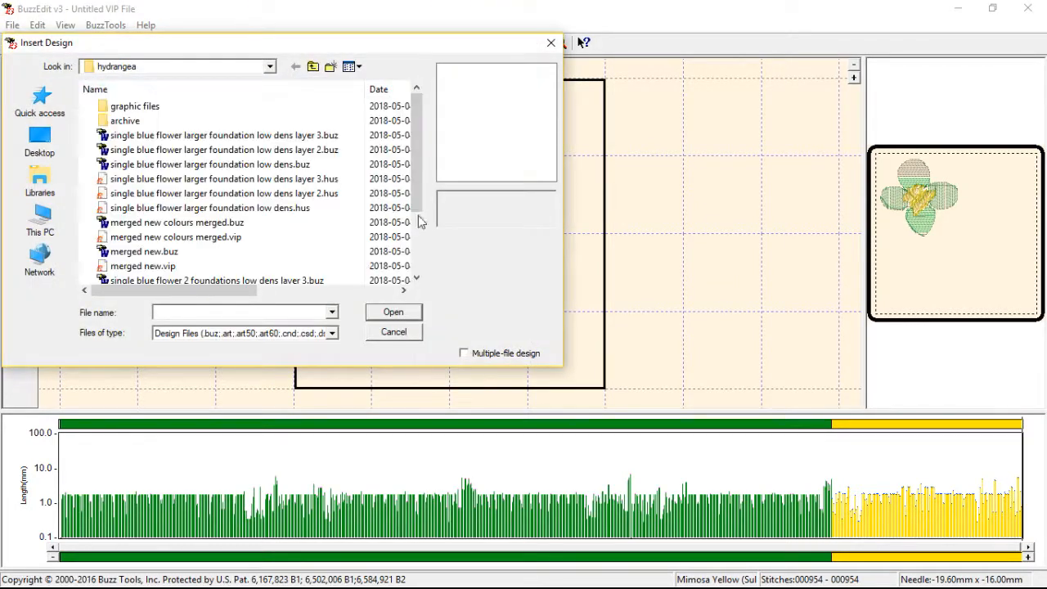
left_click(305, 193)
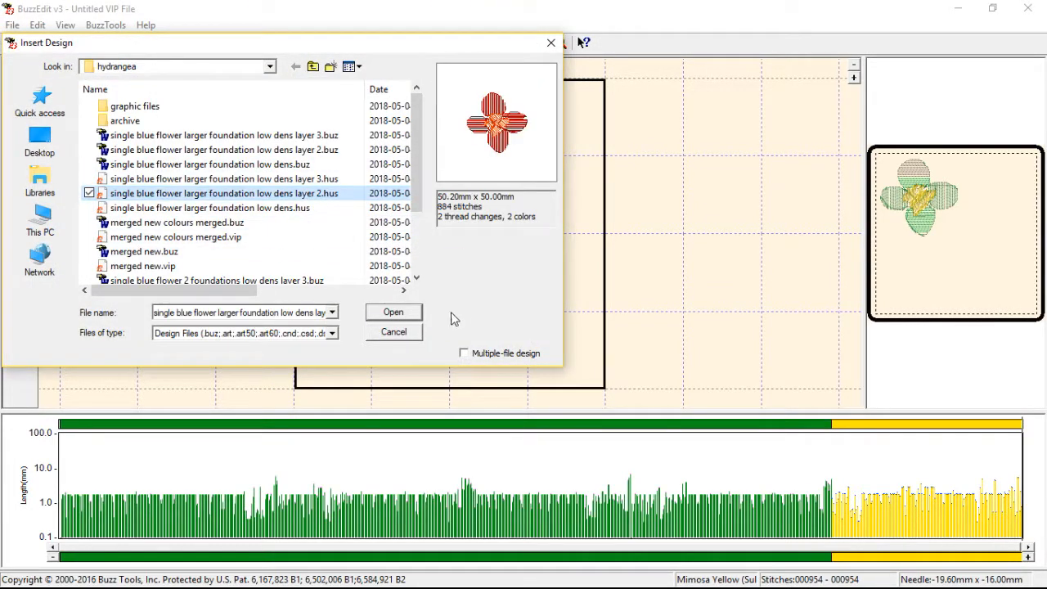
left_click(396, 312)
left_click_drag(478, 238, 399, 164)
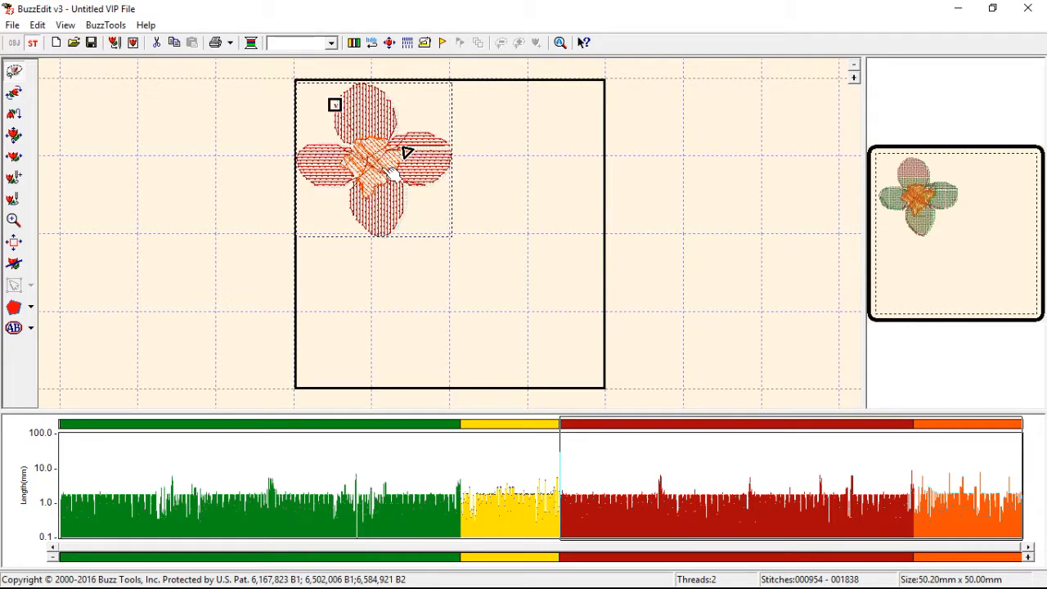
Insert single blue flower larger foundation low dens layer 3.hus and align it over the first two flower layers.
left_click(12, 24)
mouse_move(38, 25)
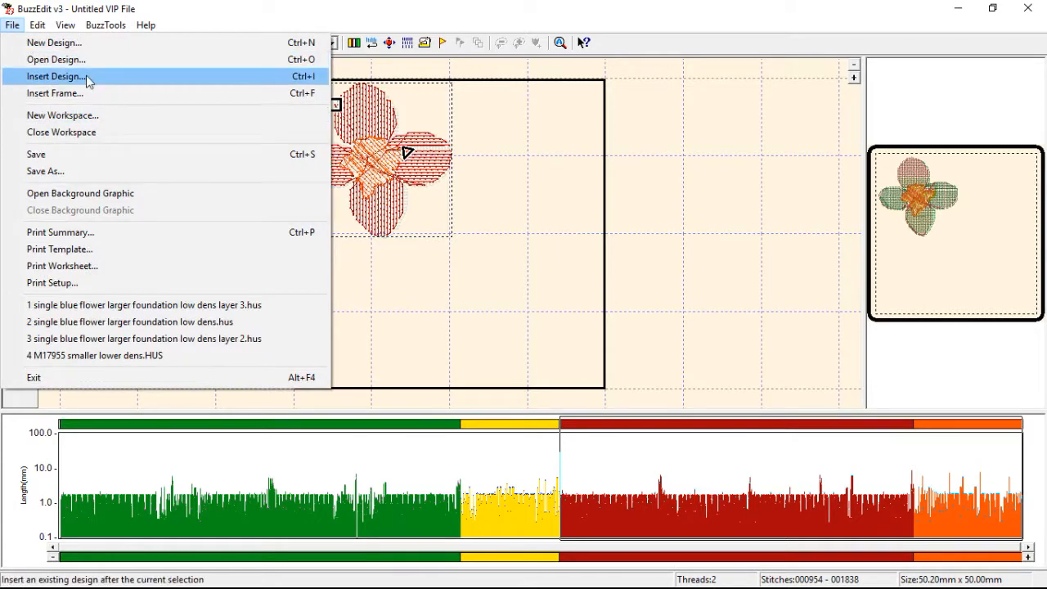
left_click(86, 75)
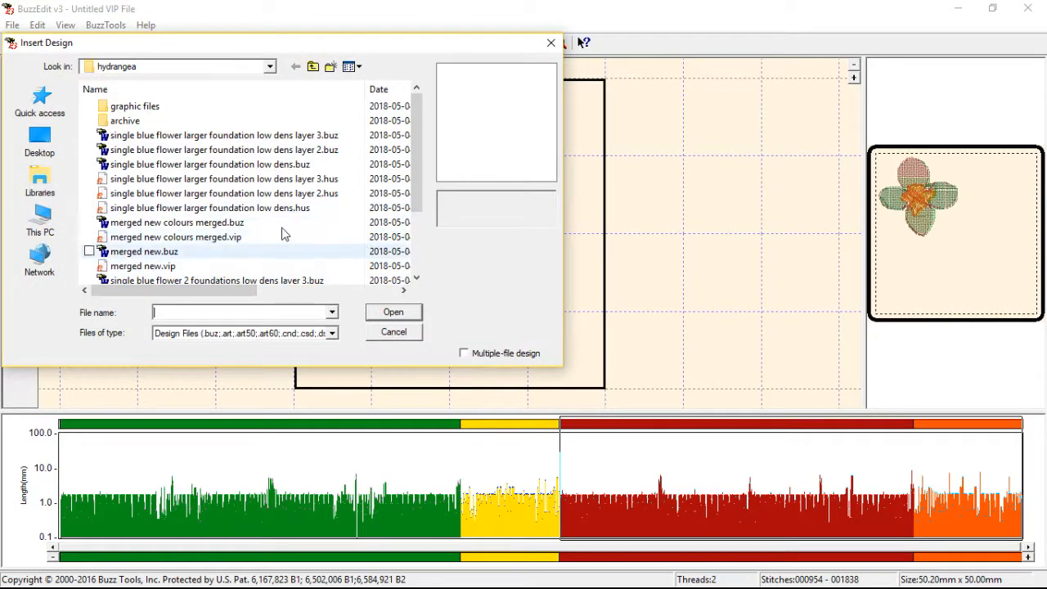
left_click(331, 180)
left_click(404, 314)
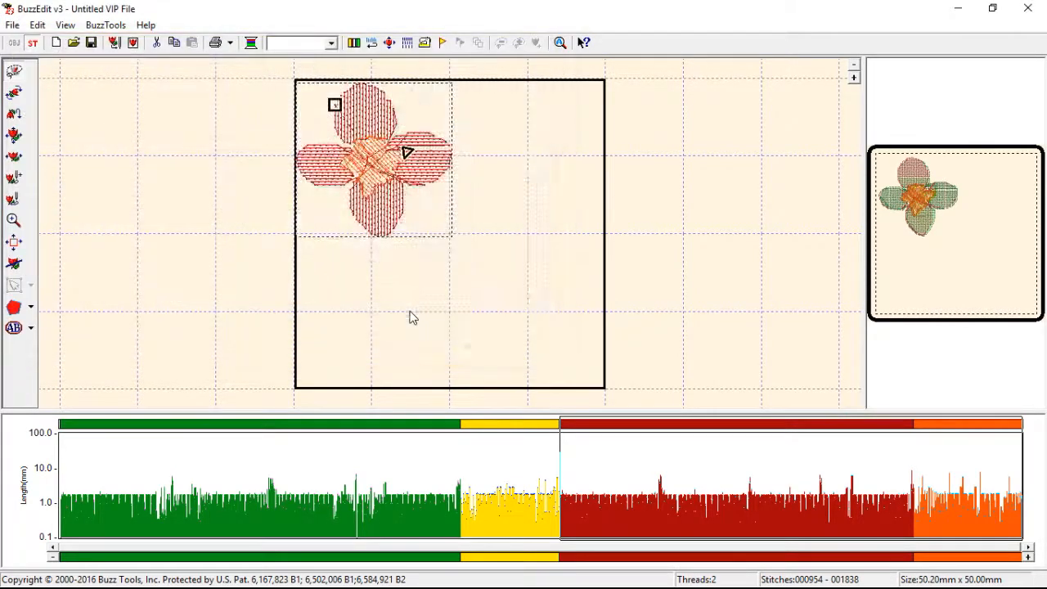
left_click_drag(449, 263, 374, 192)
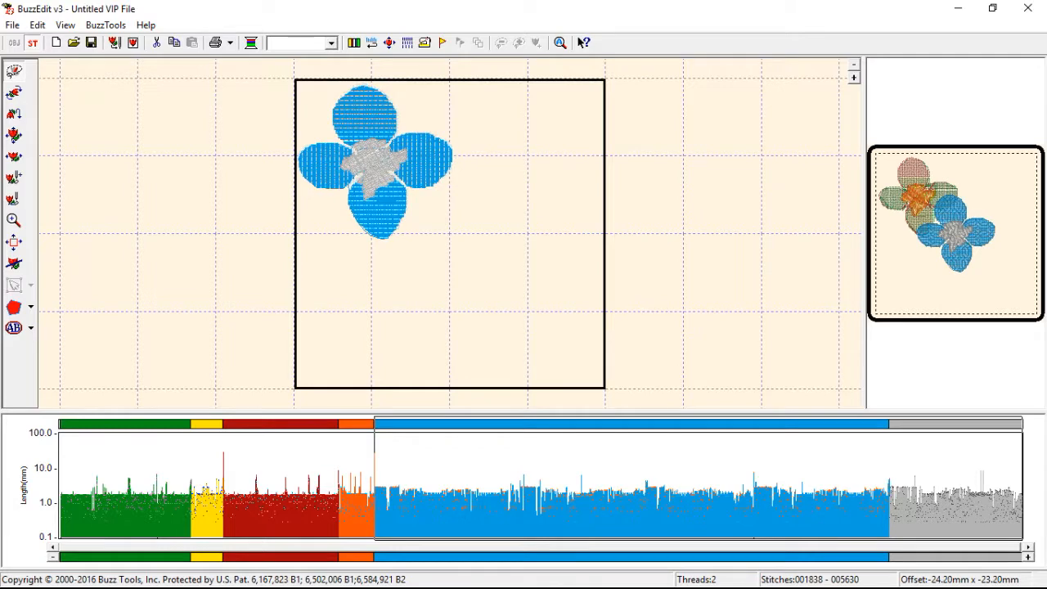
Save the merged design in Viking Husqvarna (*.hus) format in the hydrangea folder as single blue flower combined.
left_click(91, 43)
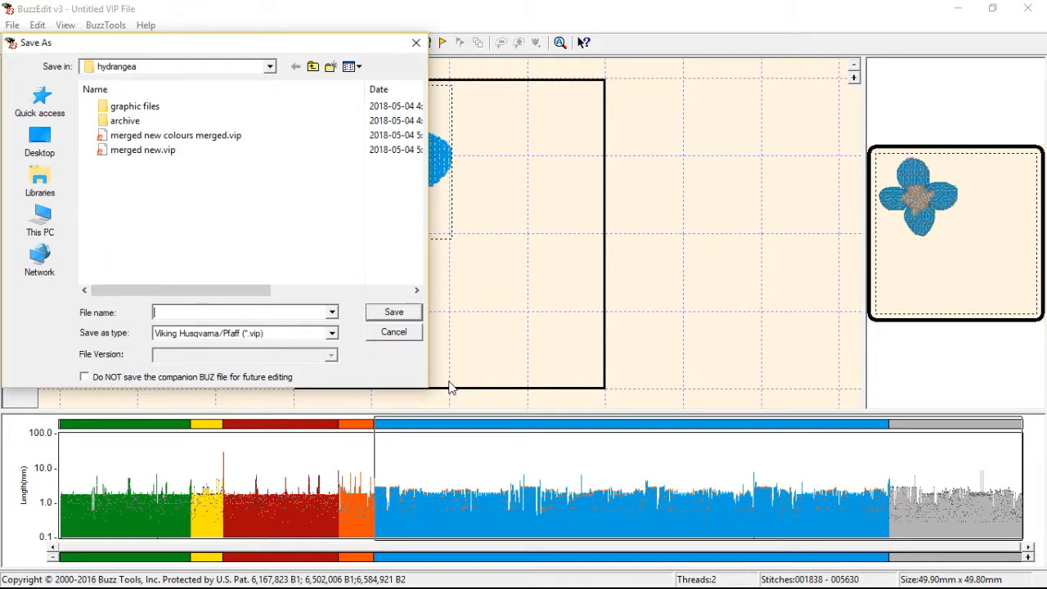
left_click(332, 333)
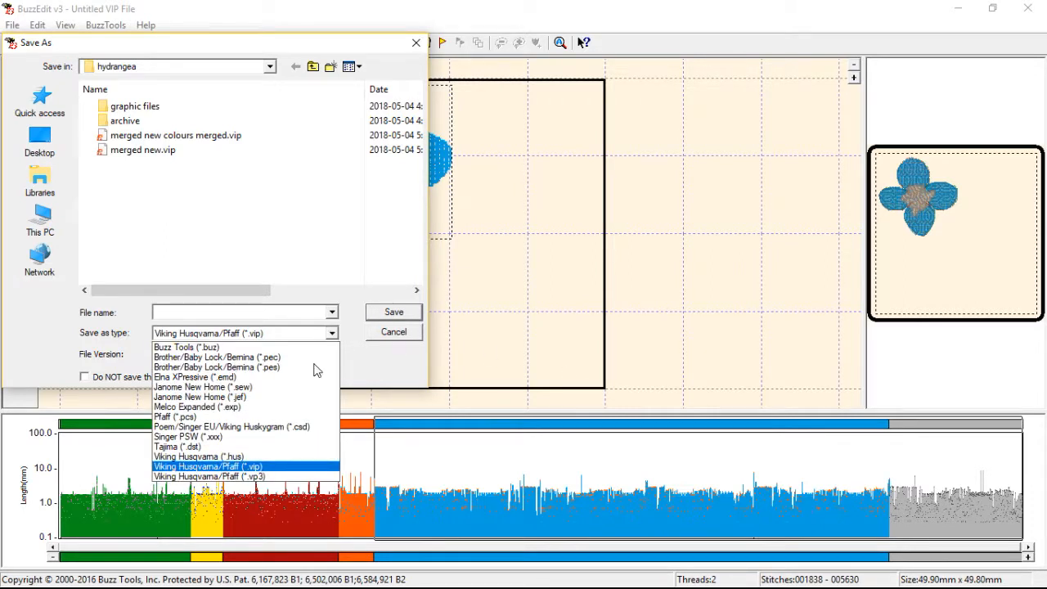
left_click(270, 456)
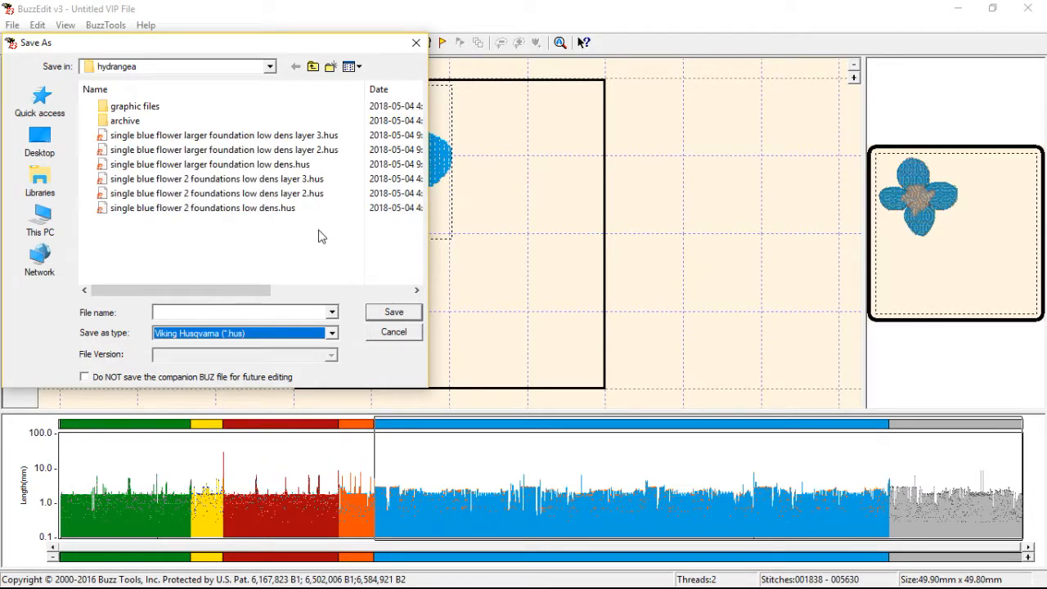
left_click(262, 181)
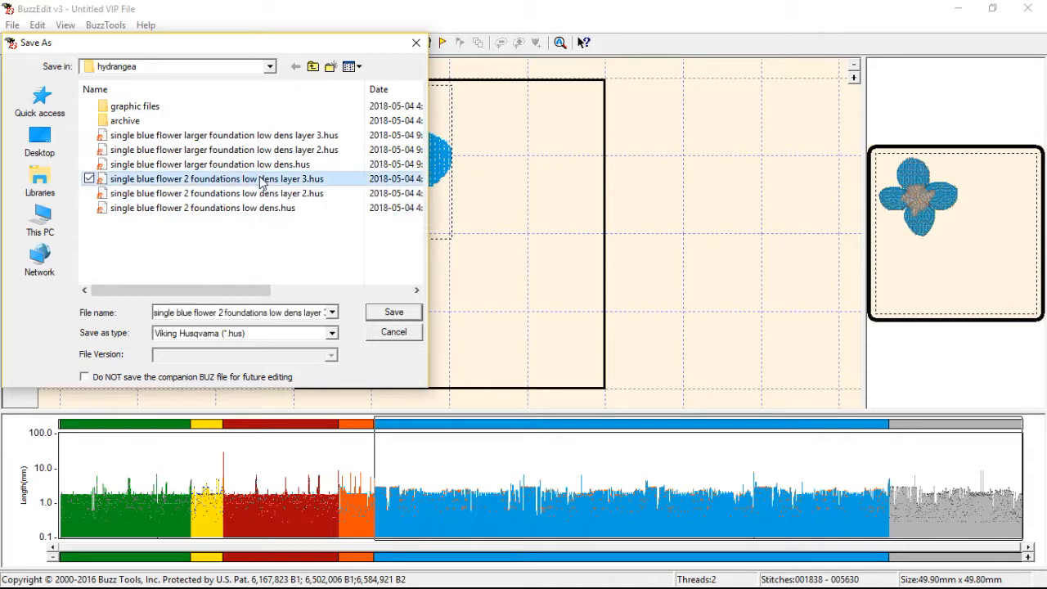
left_click(221, 312)
left_click_drag(204, 313, 358, 311)
type("combined")
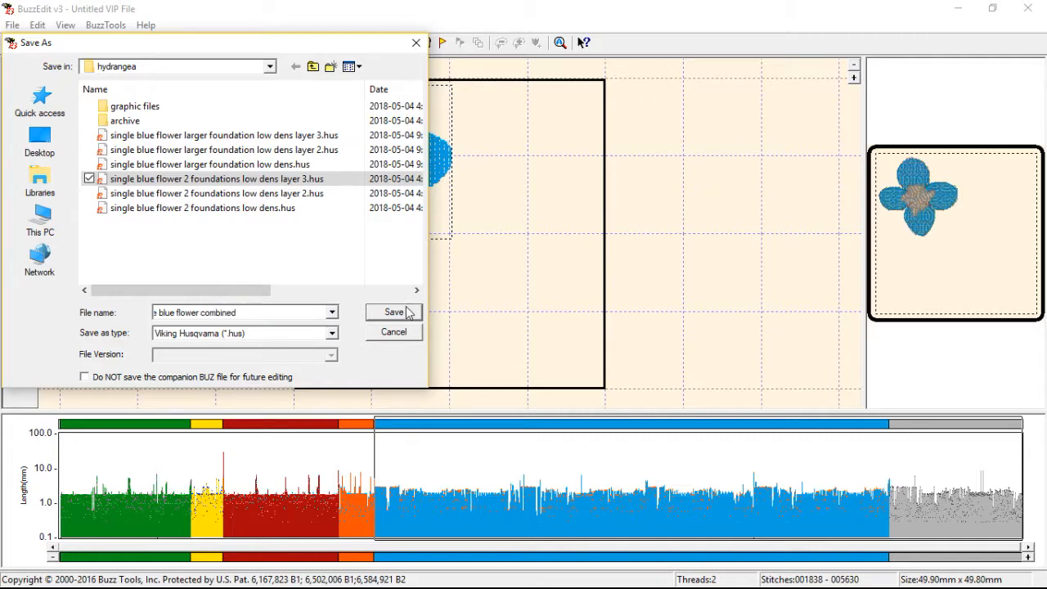
left_click(393, 313)
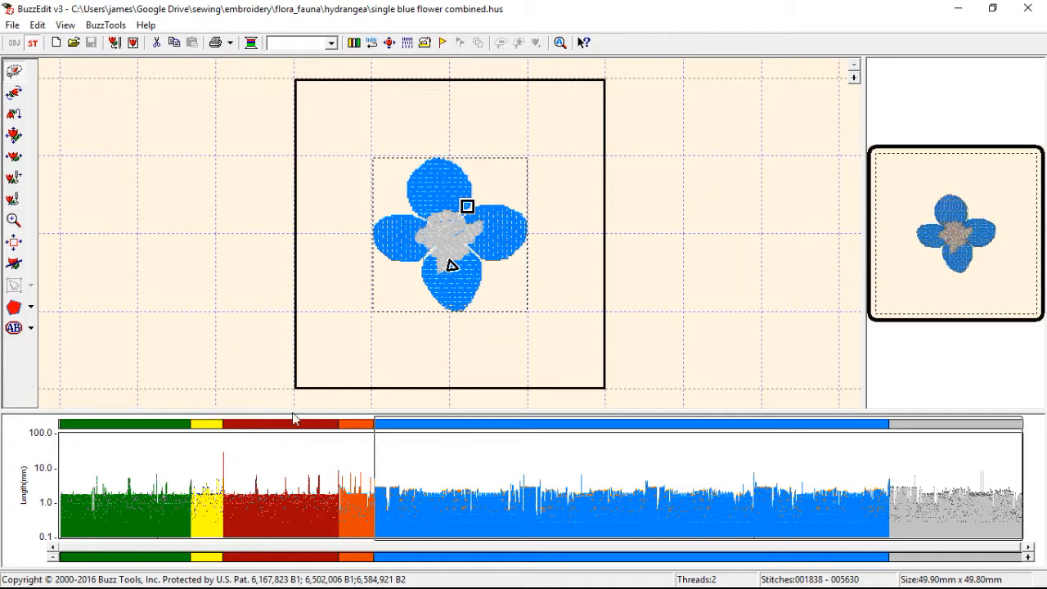
Reorder the thread sequence so the yellow and dark orange centre sections stitch after the blue petals, yellow before orange.
left_click(349, 425)
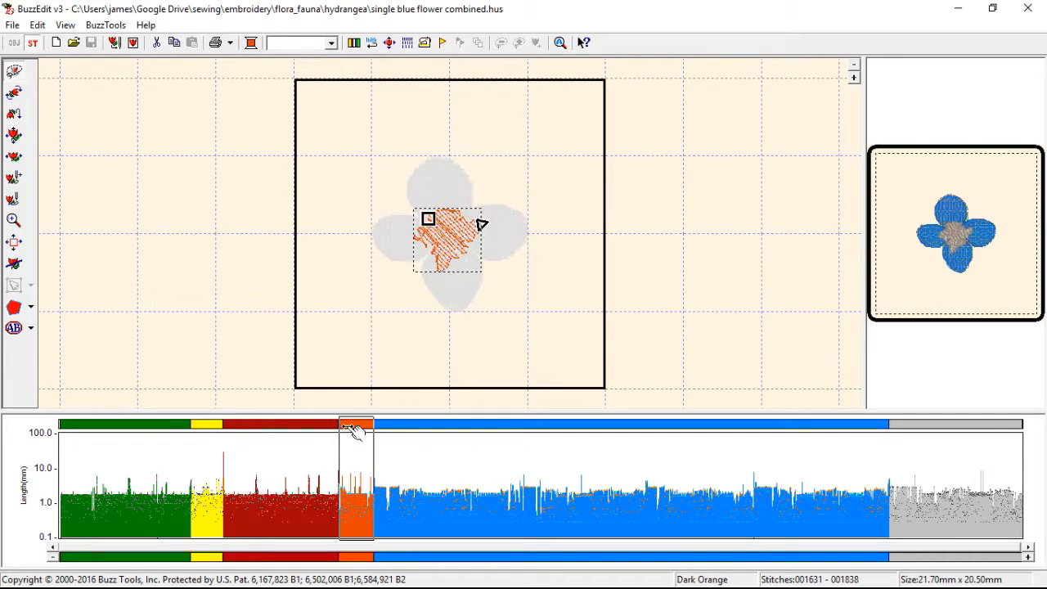
left_click_drag(762, 454, 892, 435)
left_click(217, 424)
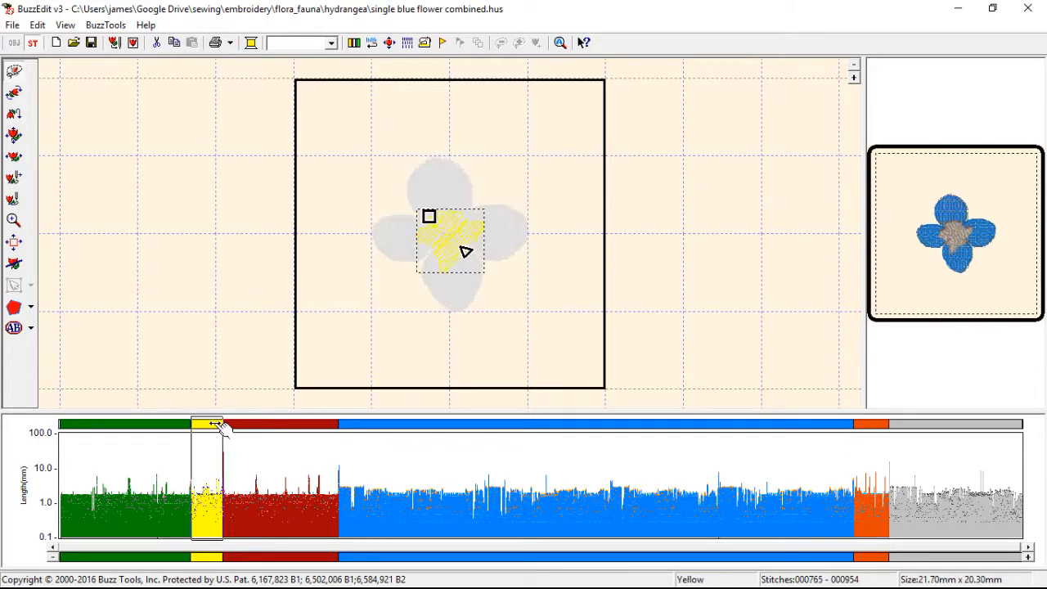
left_click_drag(221, 427, 859, 431)
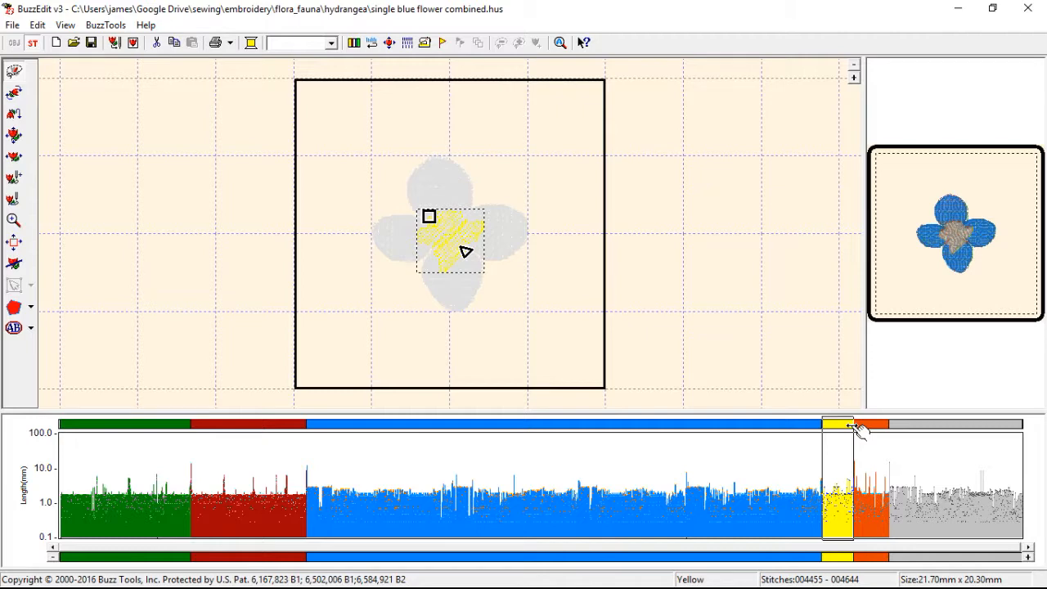
Recolour the dark green petal foundation section to Purple.
left_click(117, 426)
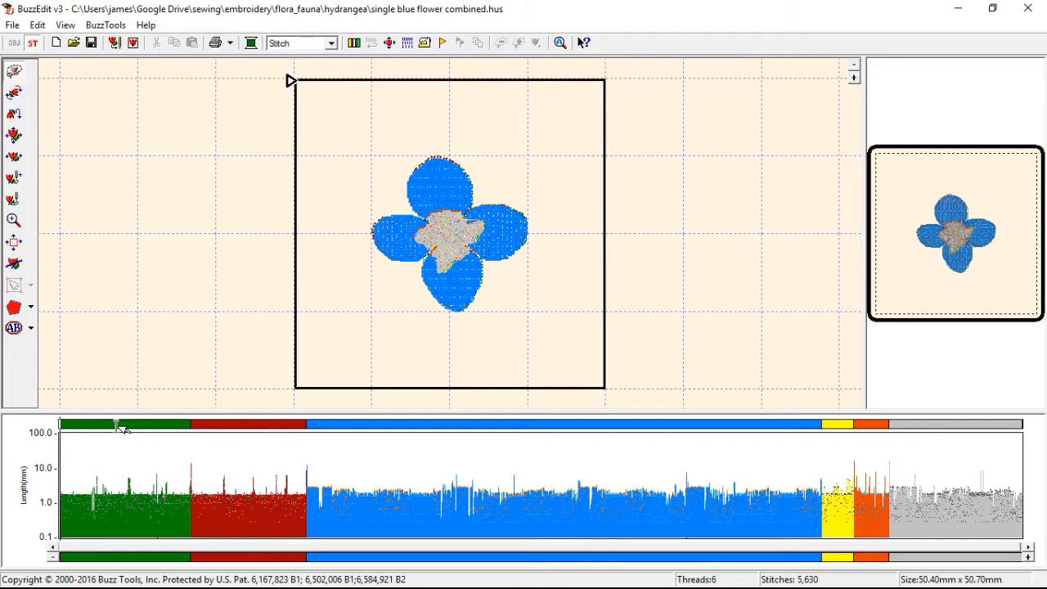
left_click(116, 427)
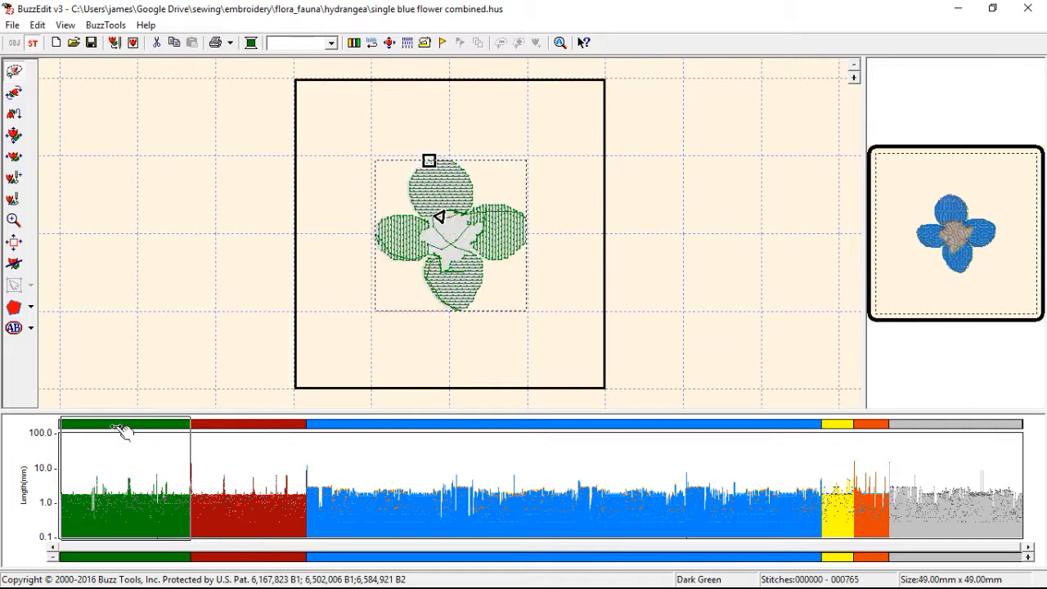
left_click(251, 43)
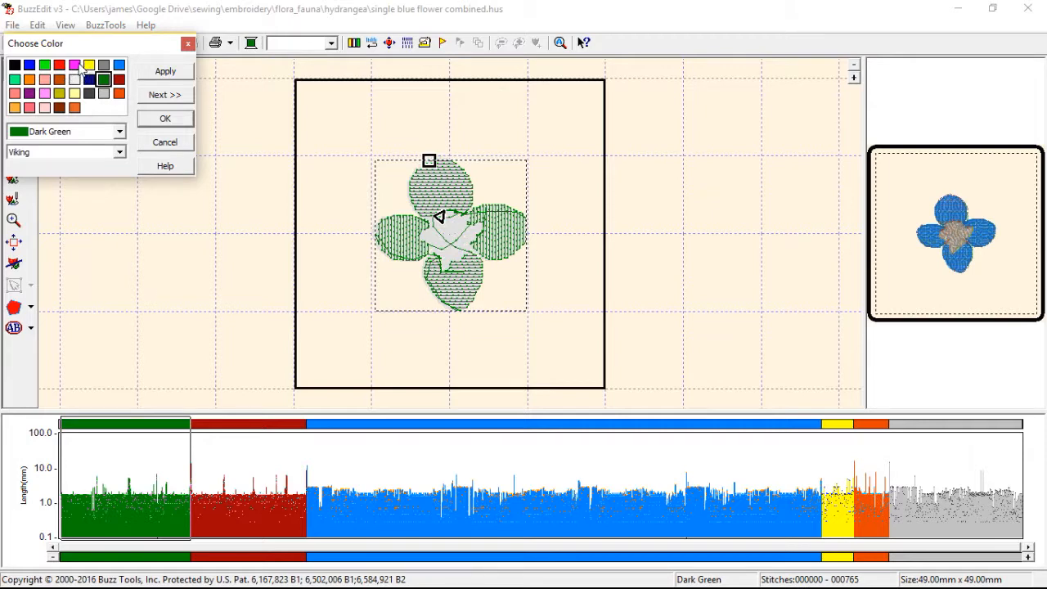
left_click(74, 66)
left_click(167, 71)
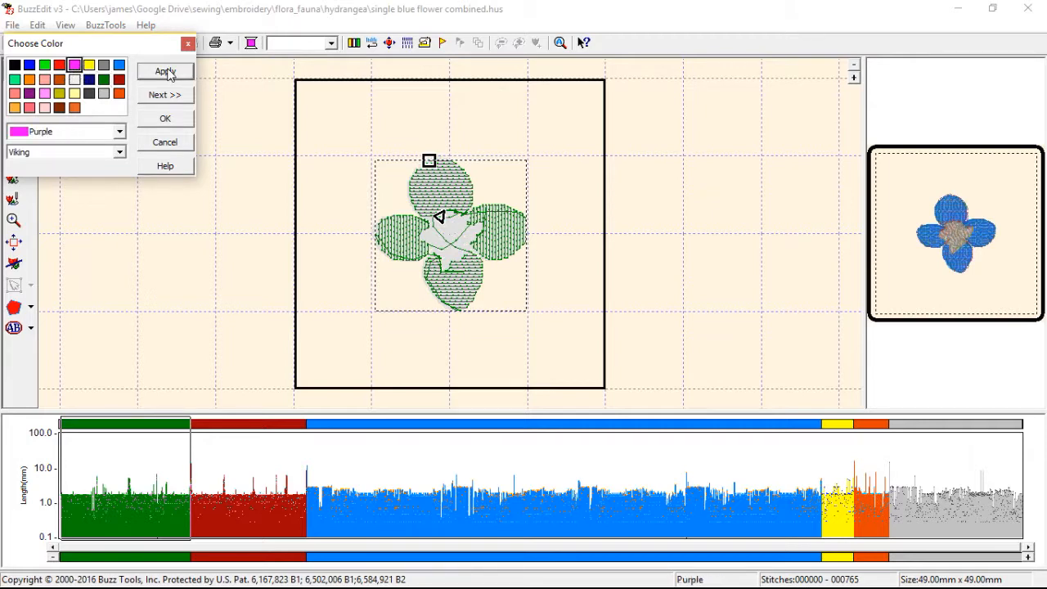
left_click(170, 118)
Recolour the dark red petal foundation section to Purple.
left_click(276, 424)
left_click(276, 423)
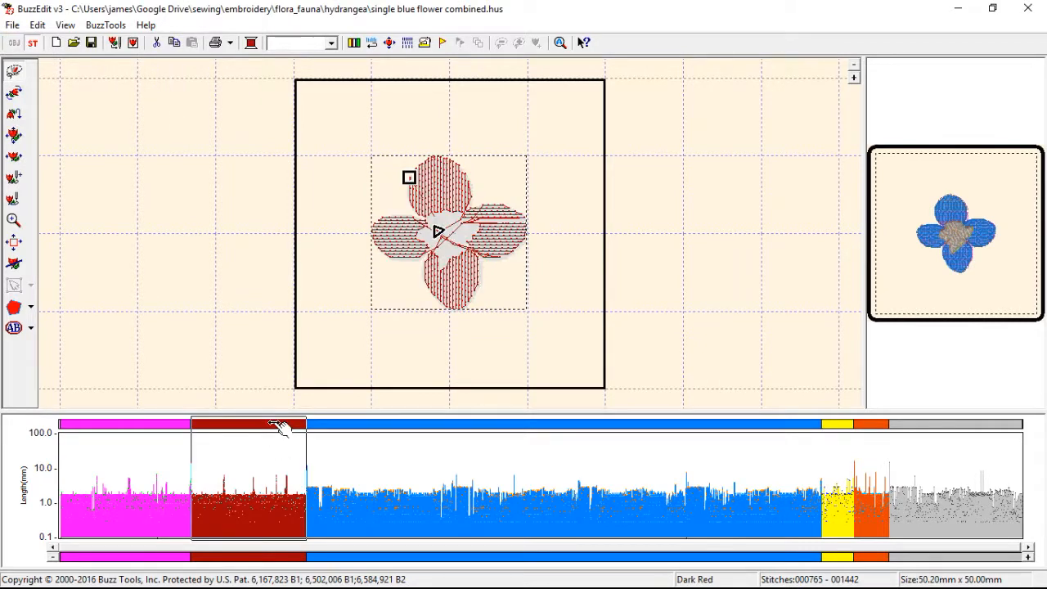
left_click(251, 44)
left_click(75, 65)
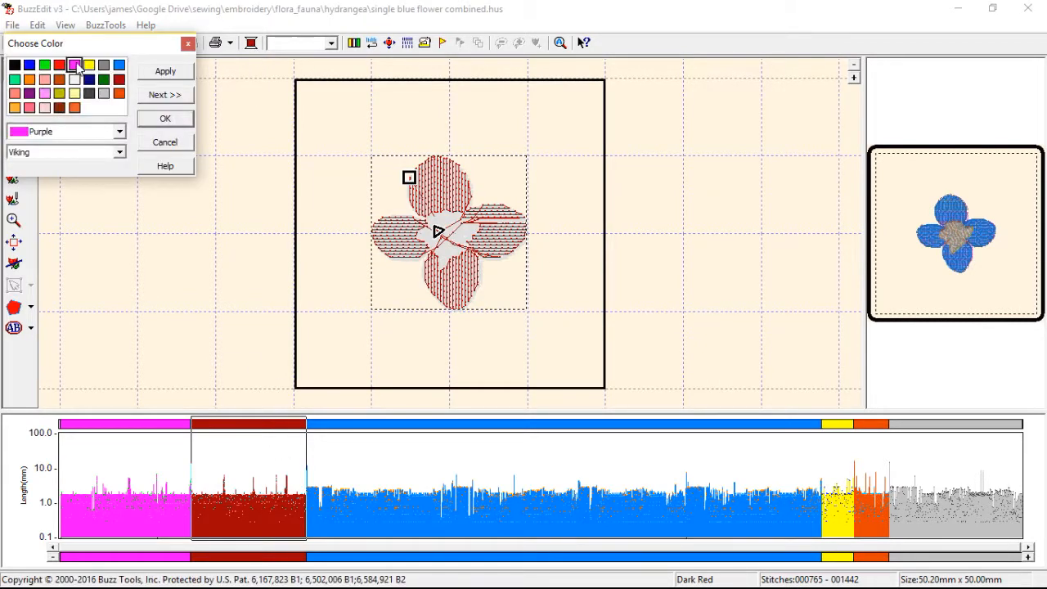
left_click(165, 118)
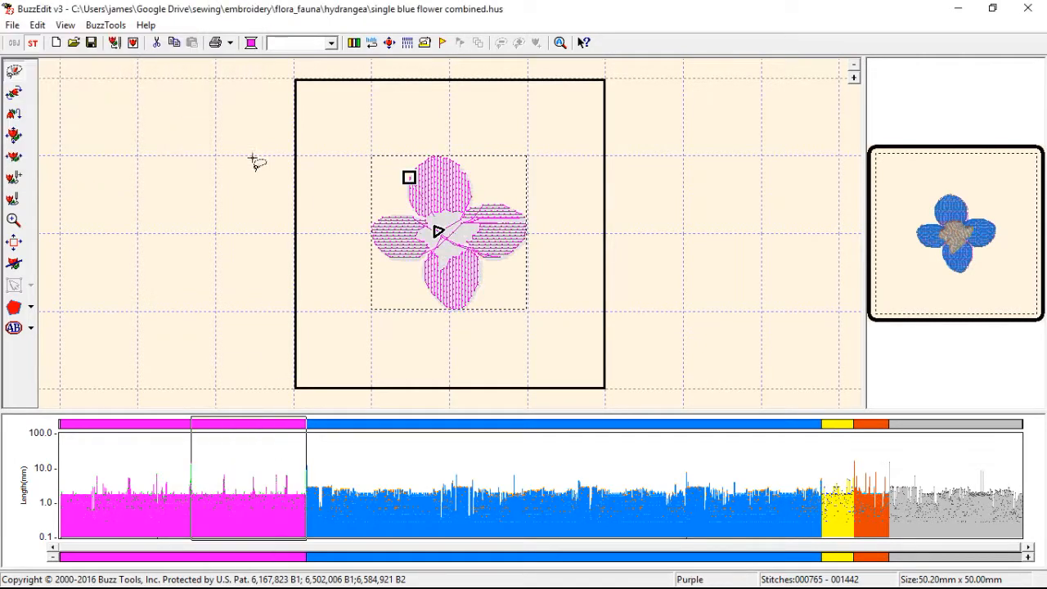
Recolour the light blue petal section to Purple.
left_click(404, 424)
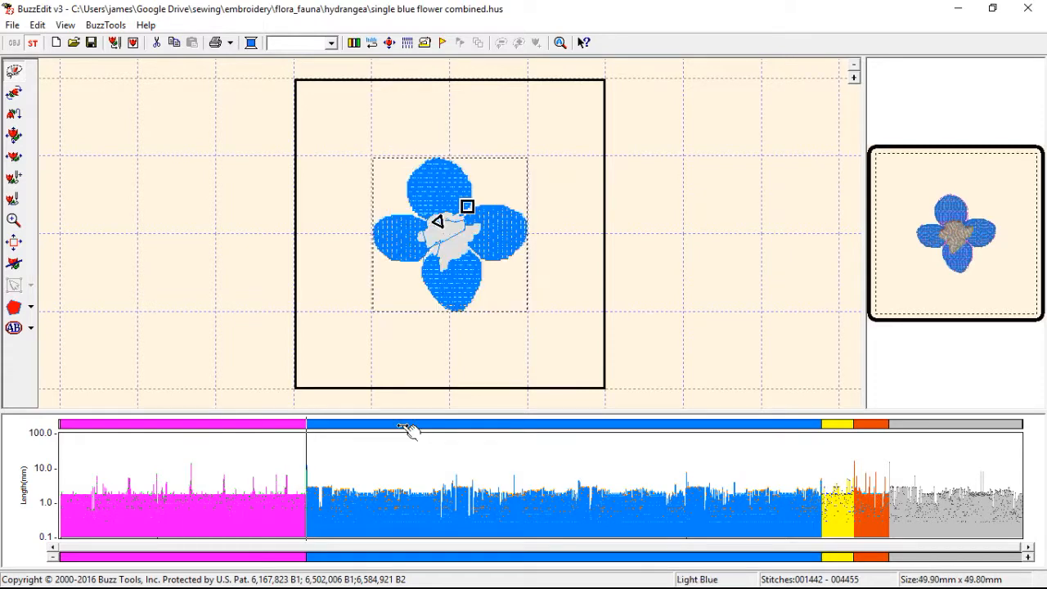
left_click(255, 47)
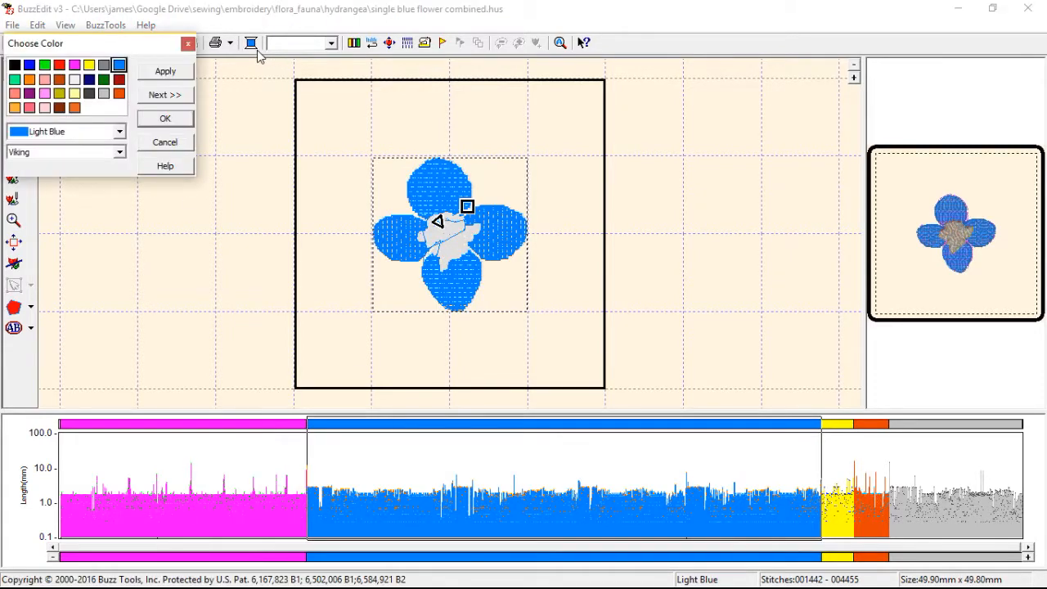
left_click(75, 65)
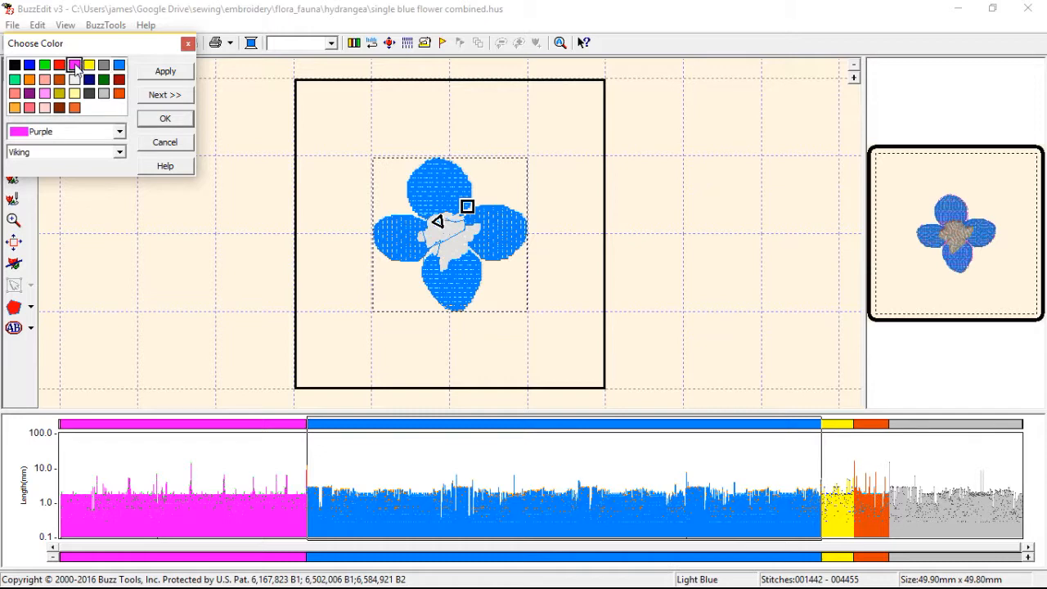
left_click(164, 119)
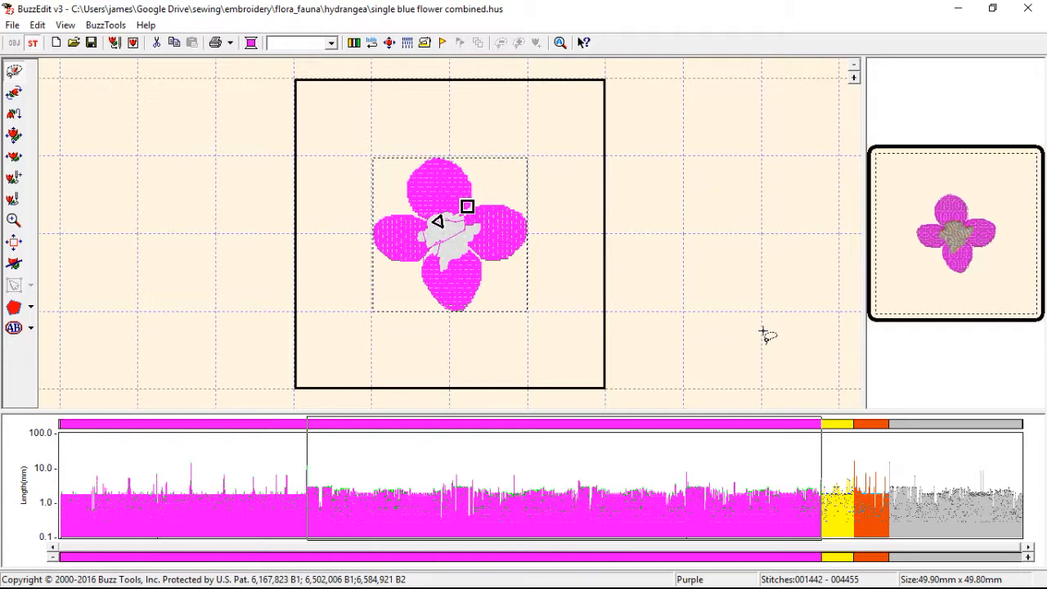
Recolour the dark orange flower-centre section to Yellow.
left_click(837, 425)
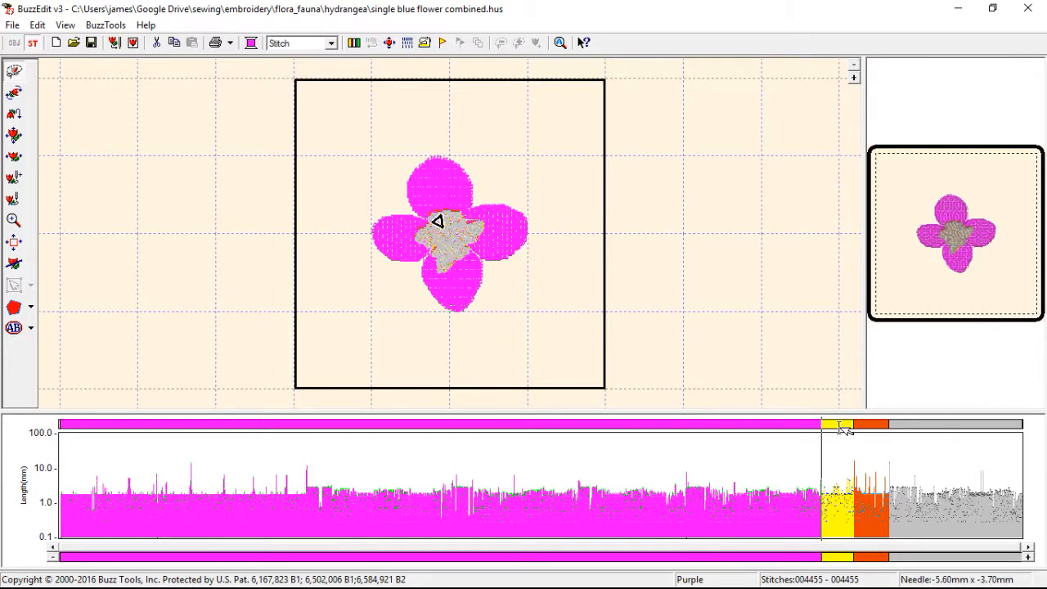
left_click(846, 426)
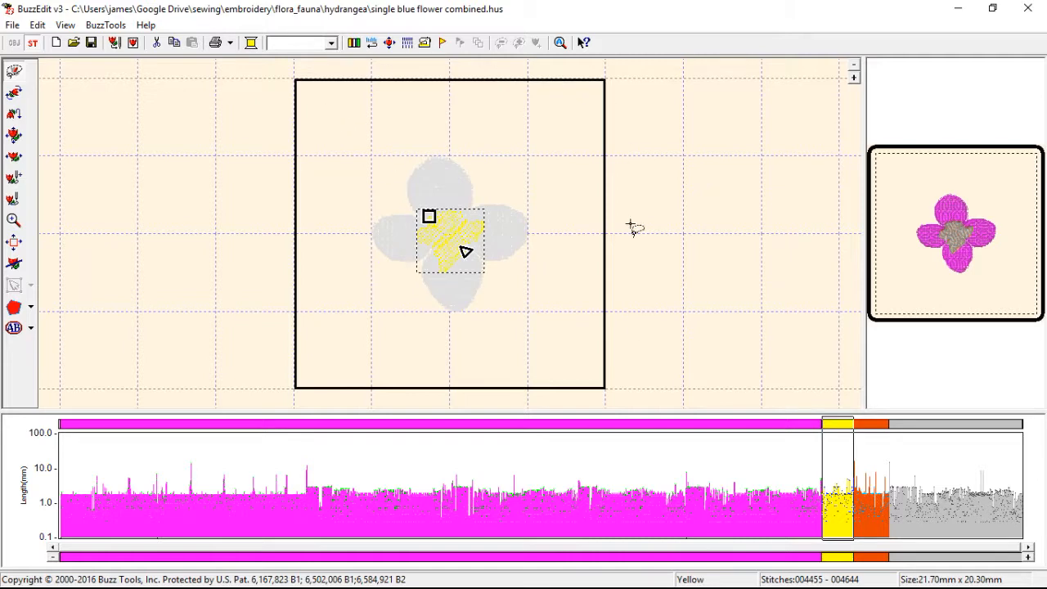
left_click(872, 423)
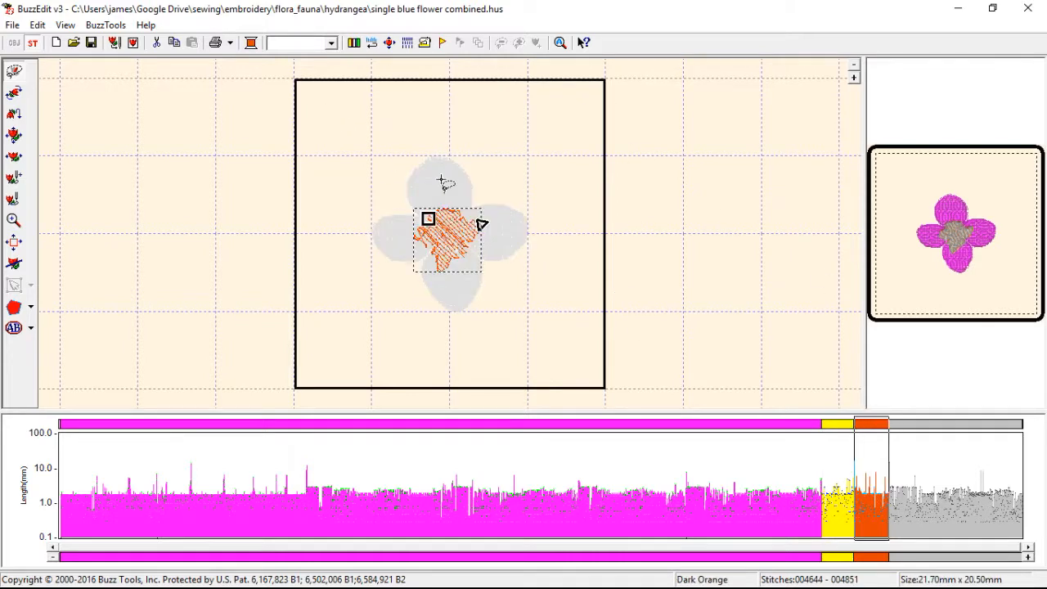
left_click(251, 45)
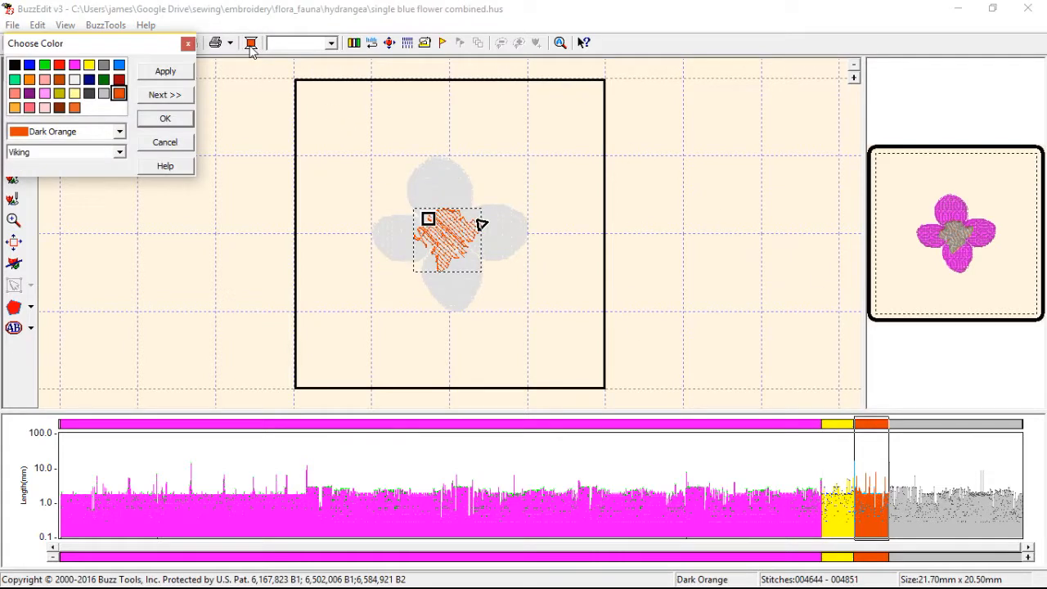
left_click(88, 65)
left_click(164, 72)
left_click(164, 118)
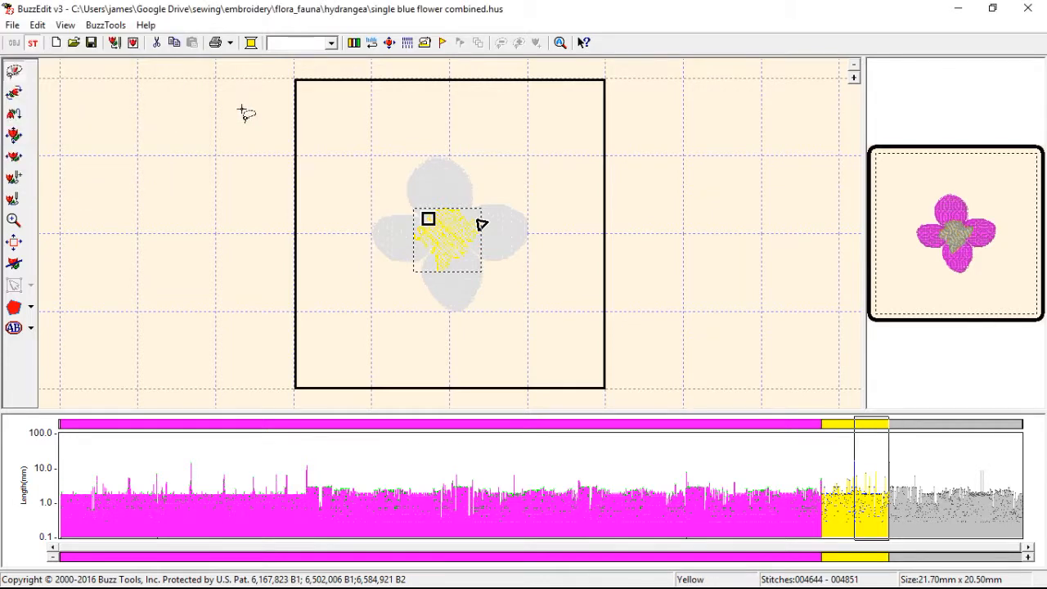
Recolour the light grey flower-centre section to Yellow and save the design.
left_click(932, 423)
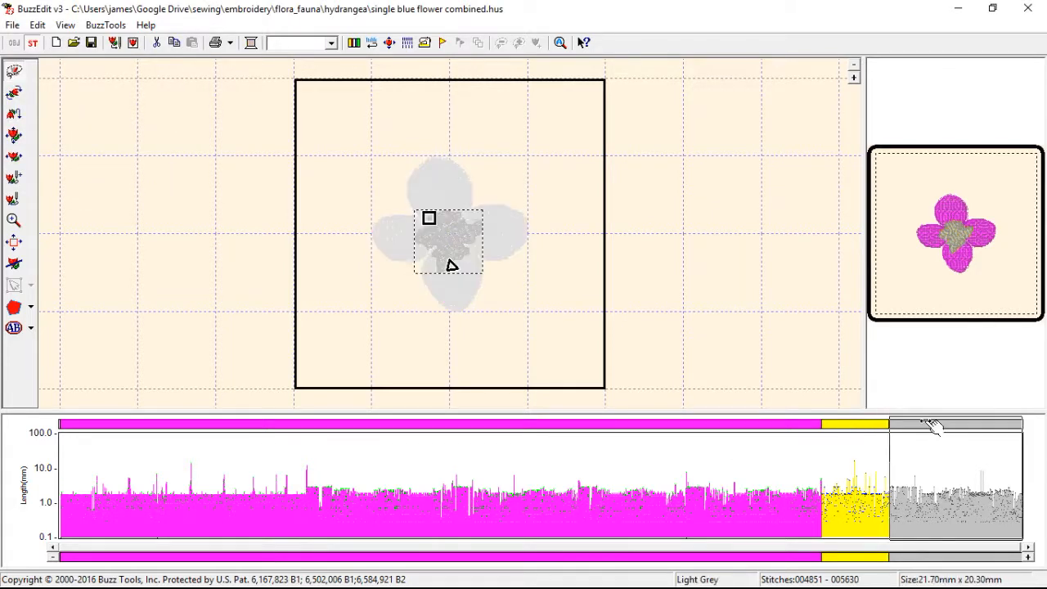
left_click(253, 44)
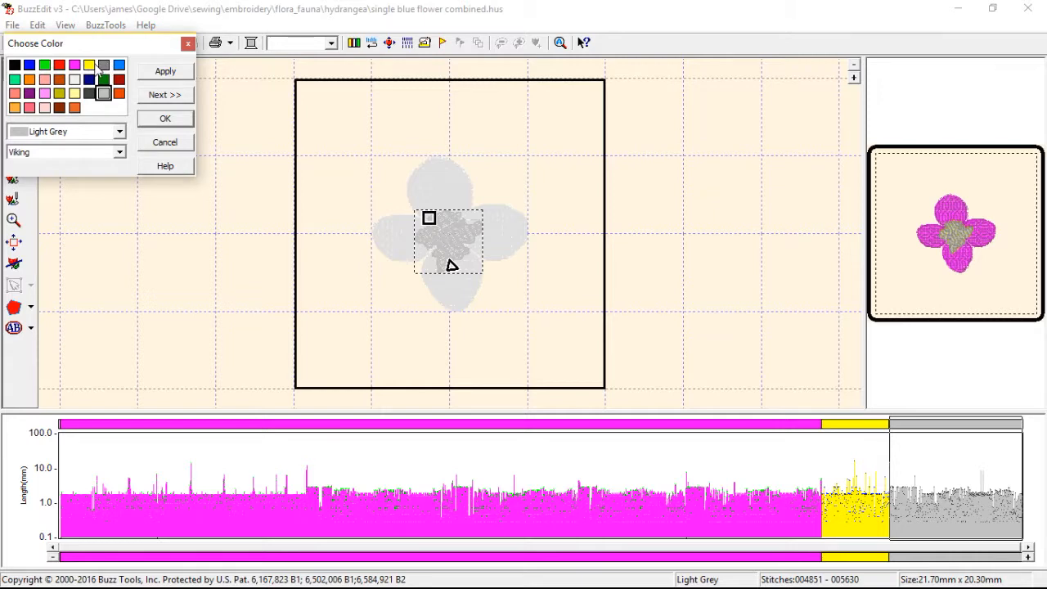
left_click(88, 65)
left_click(166, 71)
left_click(178, 118)
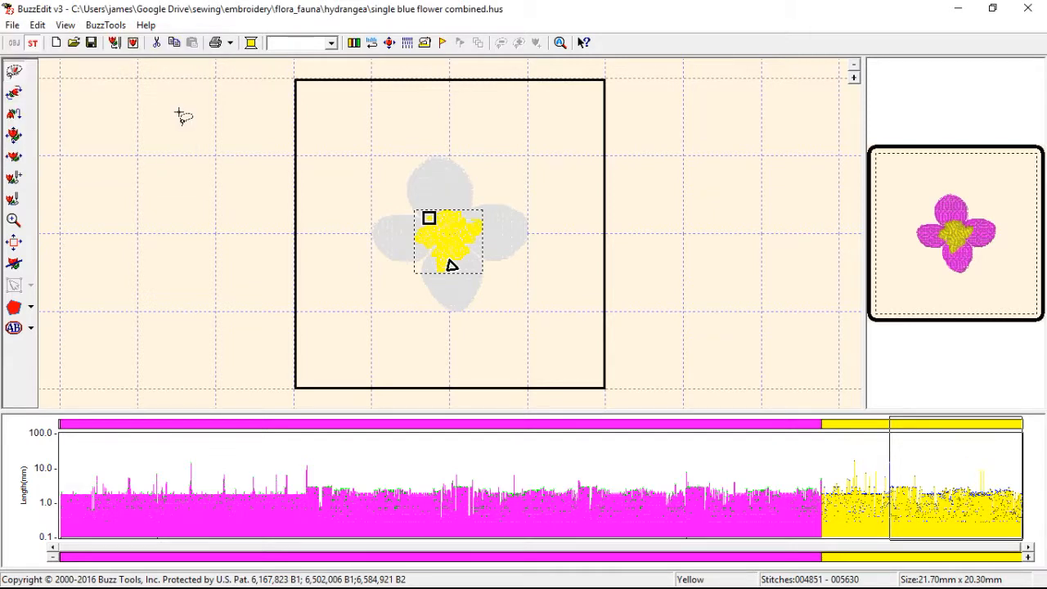
left_click_drag(904, 181, 1006, 279)
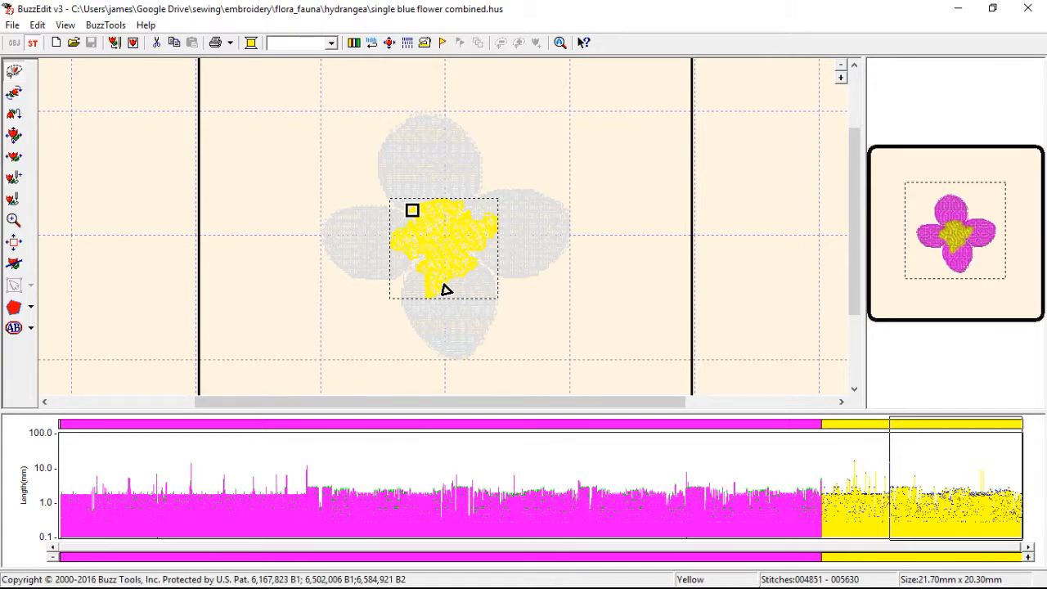
Launch the Embrilliance application from its program folder.
left_click(21, 579)
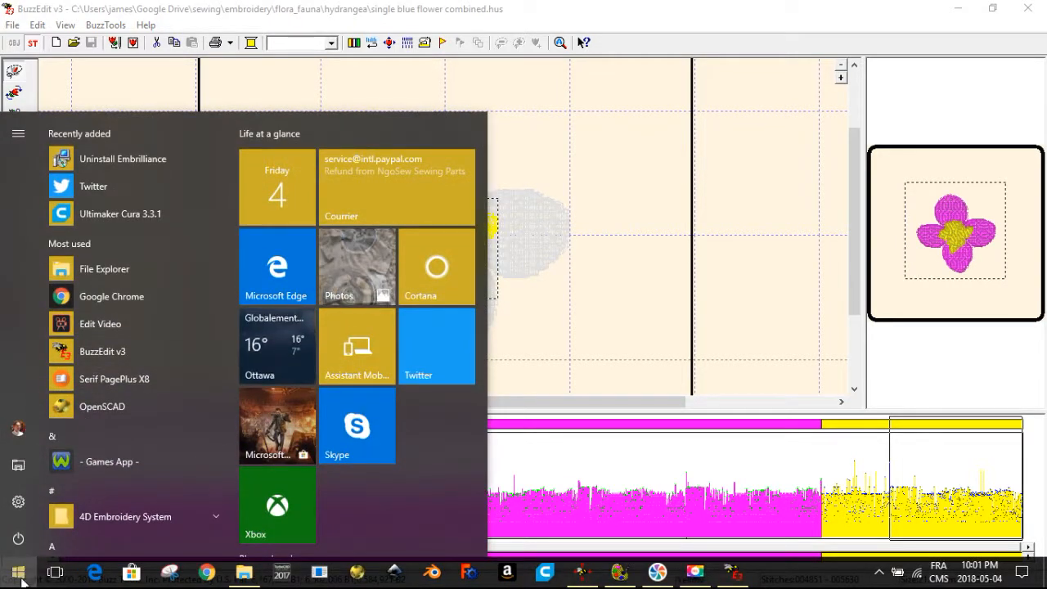
scroll(235, 148, "down", 3)
mouse_move(236, 271)
left_mouse_down()
mouse_move(242, 347)
mouse_move(237, 270)
left_mouse_up()
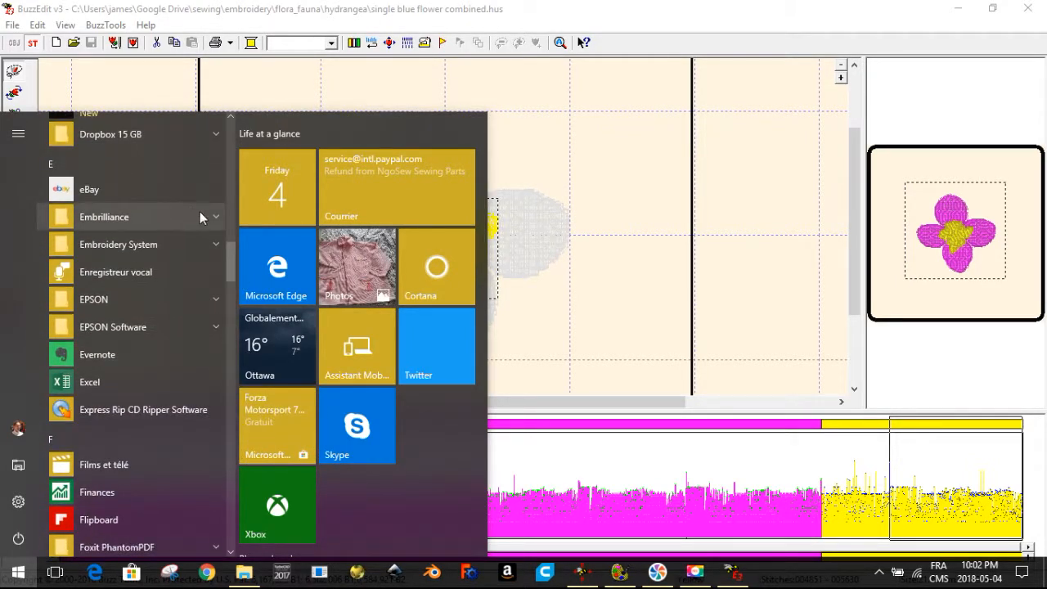
left_click(210, 214)
left_click(106, 244)
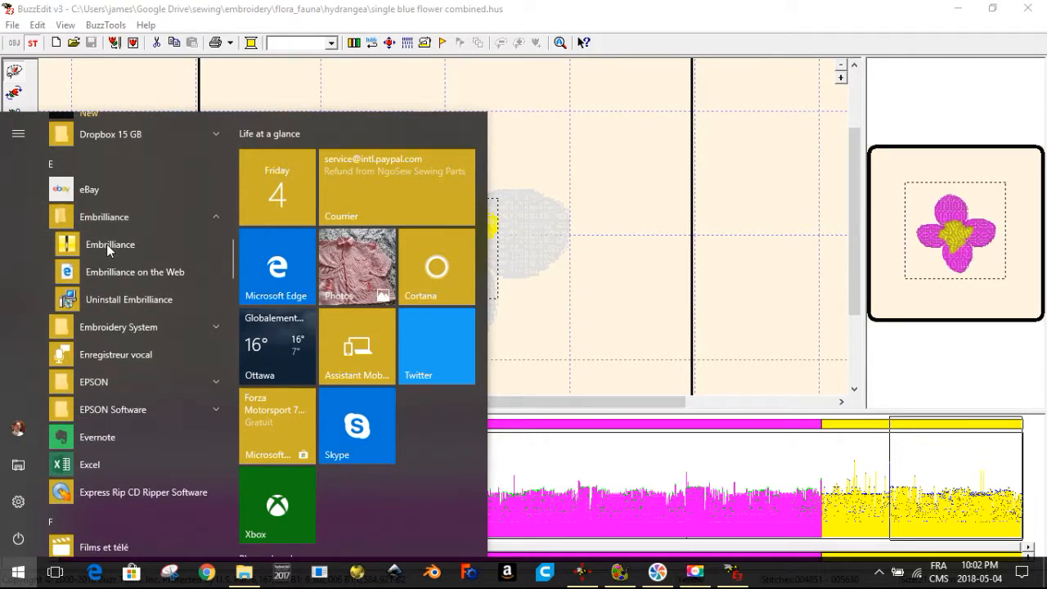
Close the flower workspace in BuzzEdit and switch to Embrilliance.
left_click(292, 17)
left_click(12, 24)
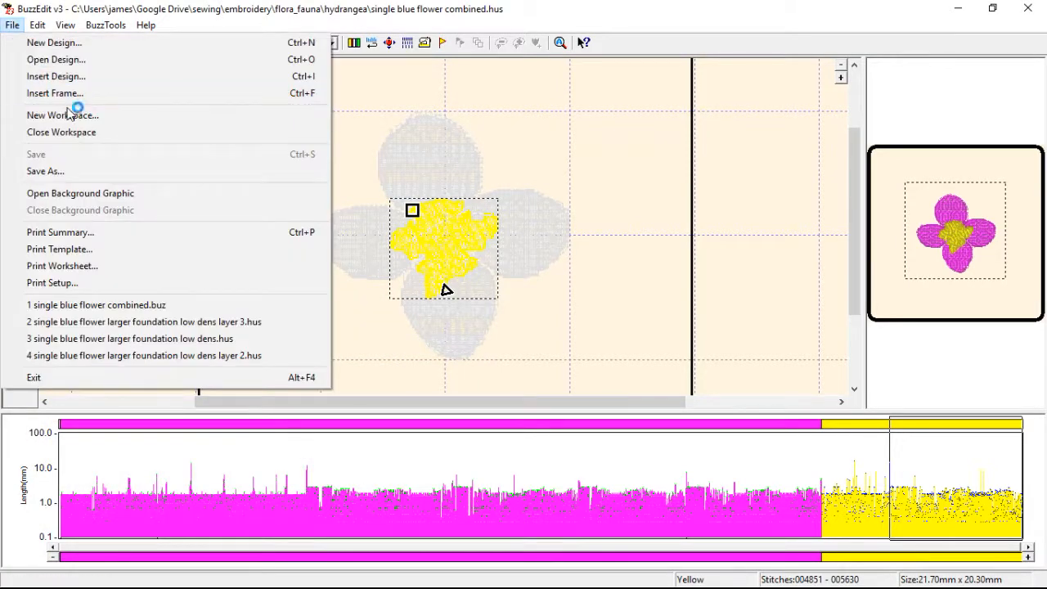
left_click(77, 132)
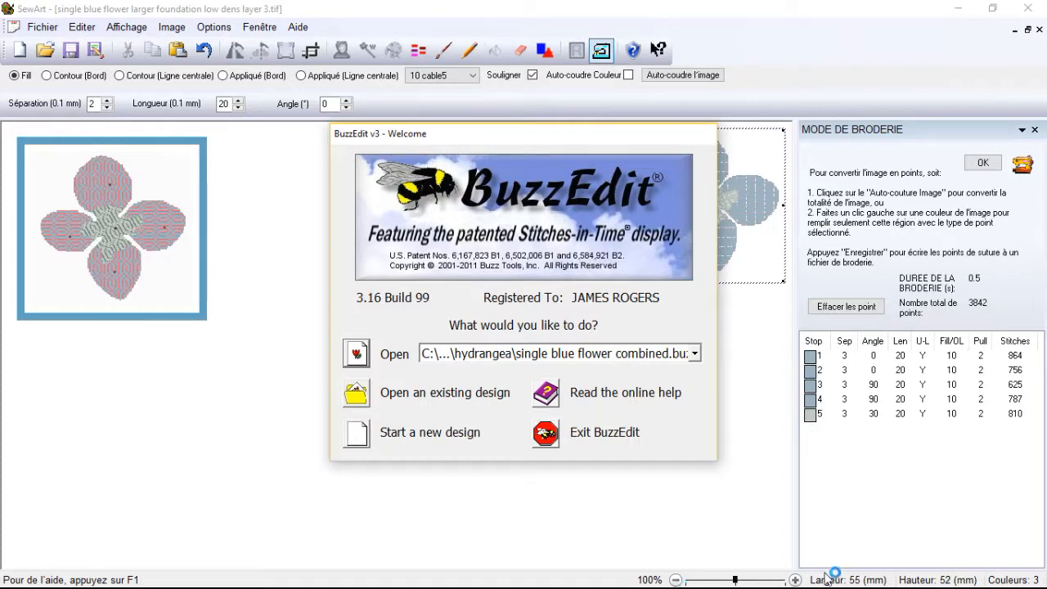
key("super")
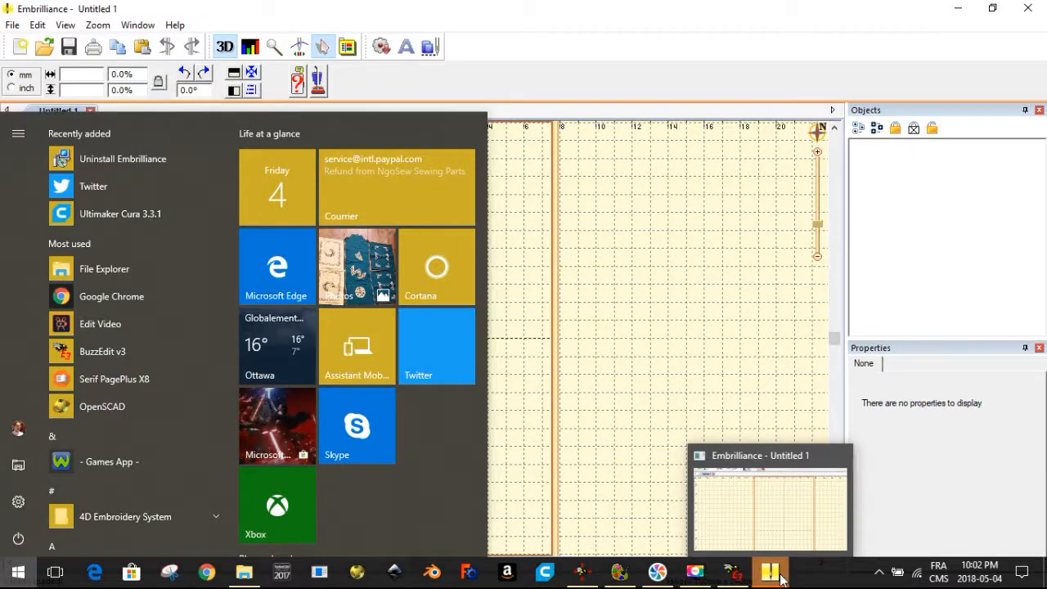
Bring Embrilliance to the front and browse for a design file to the hydrangea folder within embroidery's flora_fauna folder.
left_click(781, 577)
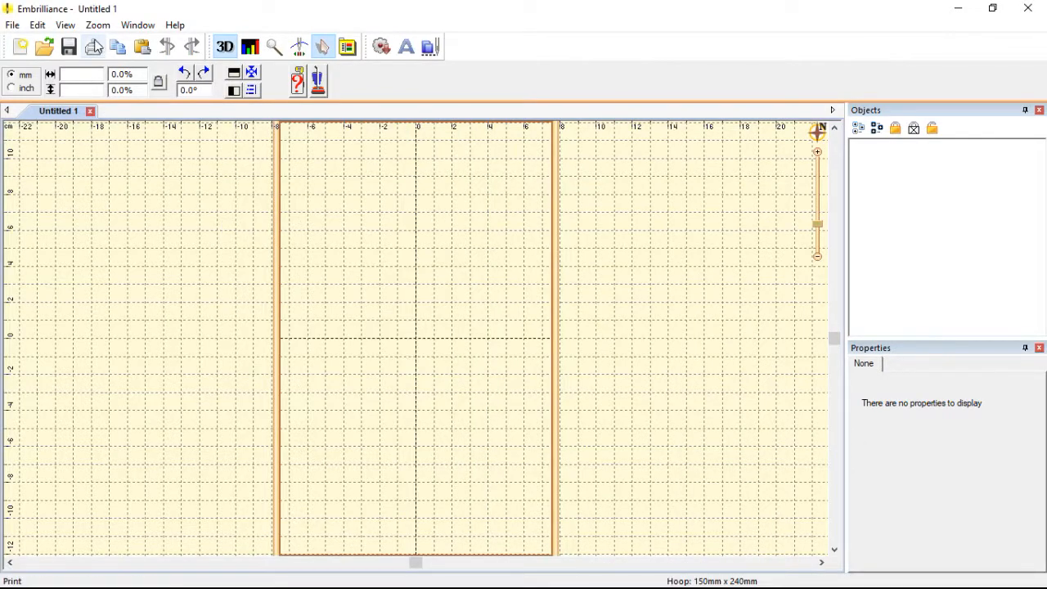
left_click(49, 55)
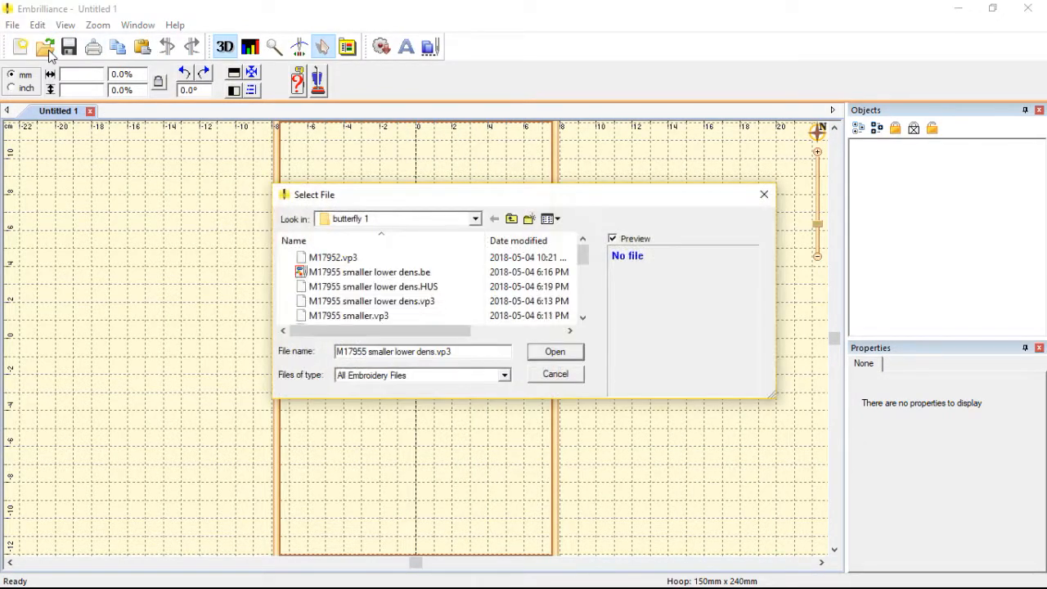
left_click(511, 220)
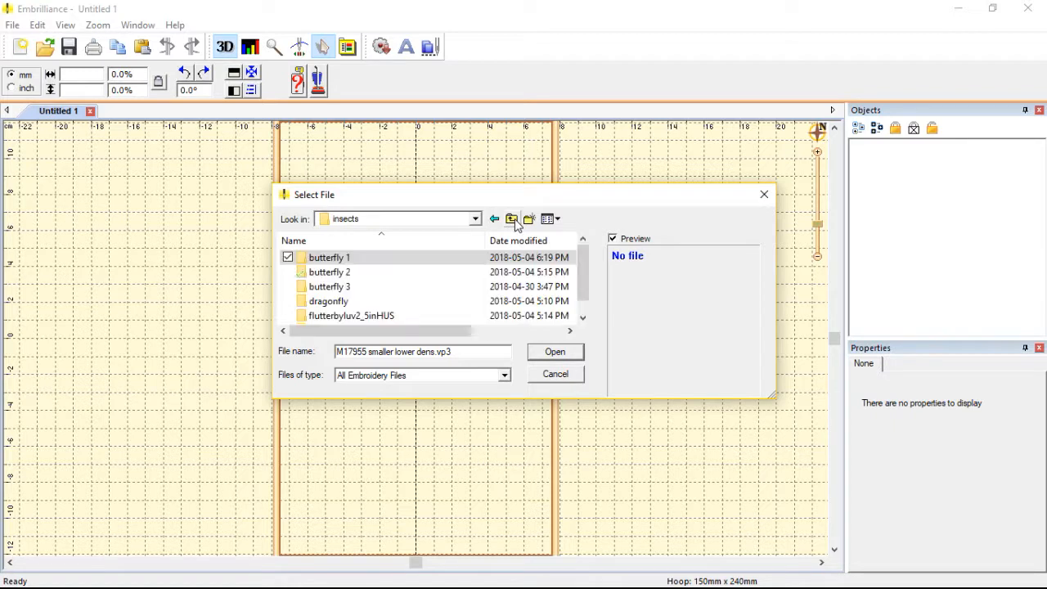
left_click(511, 219)
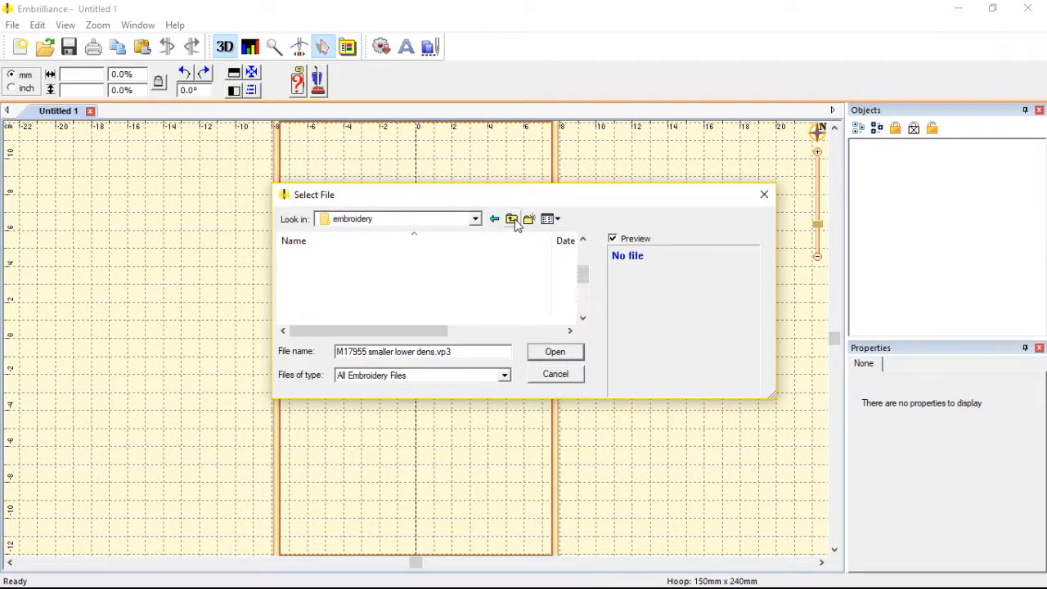
double_click(363, 306)
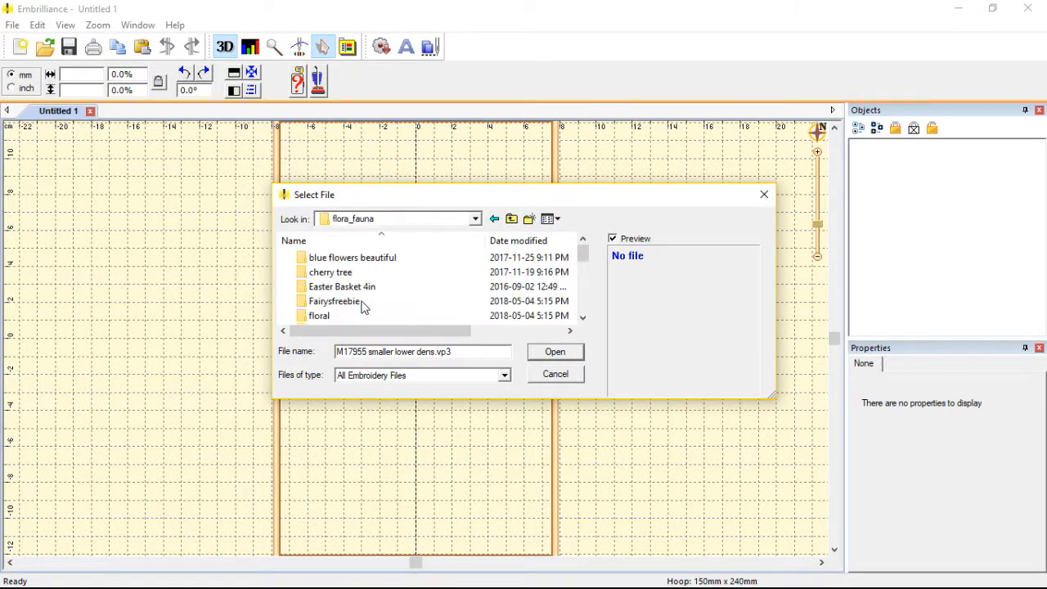
left_click(583, 318)
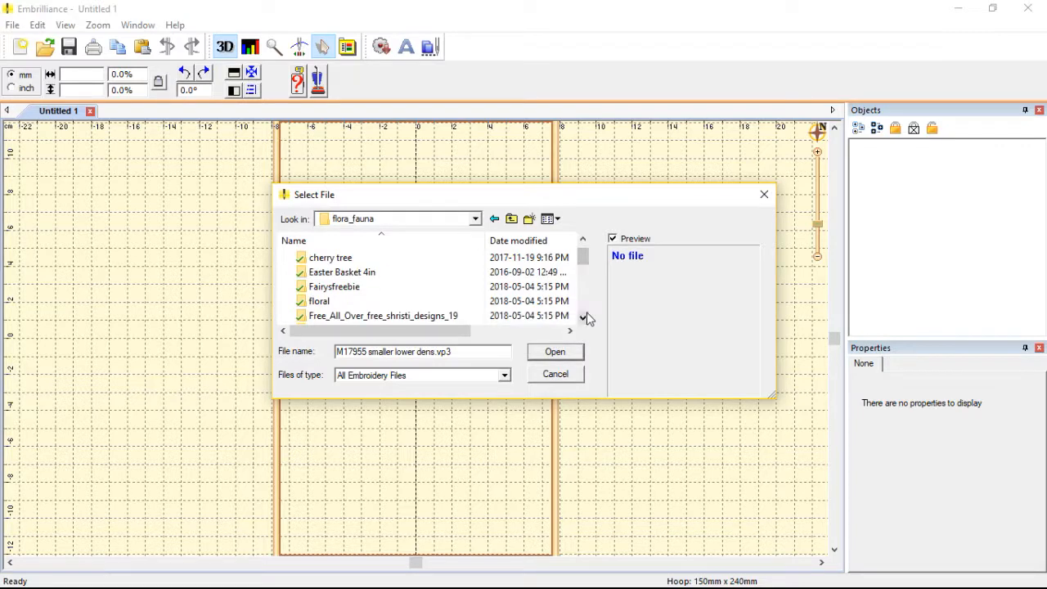
left_click(579, 290)
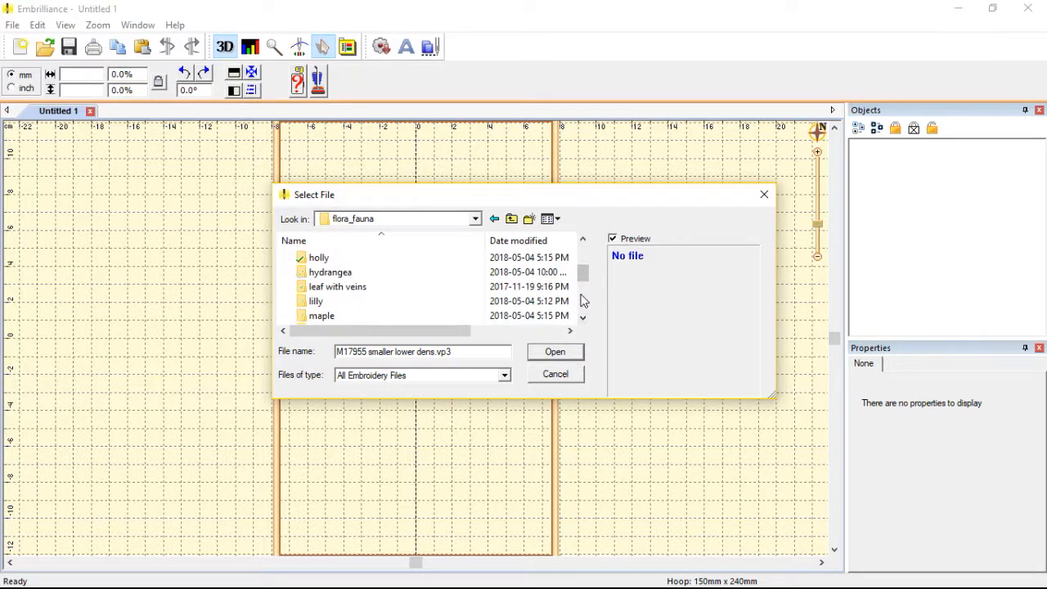
double_click(350, 277)
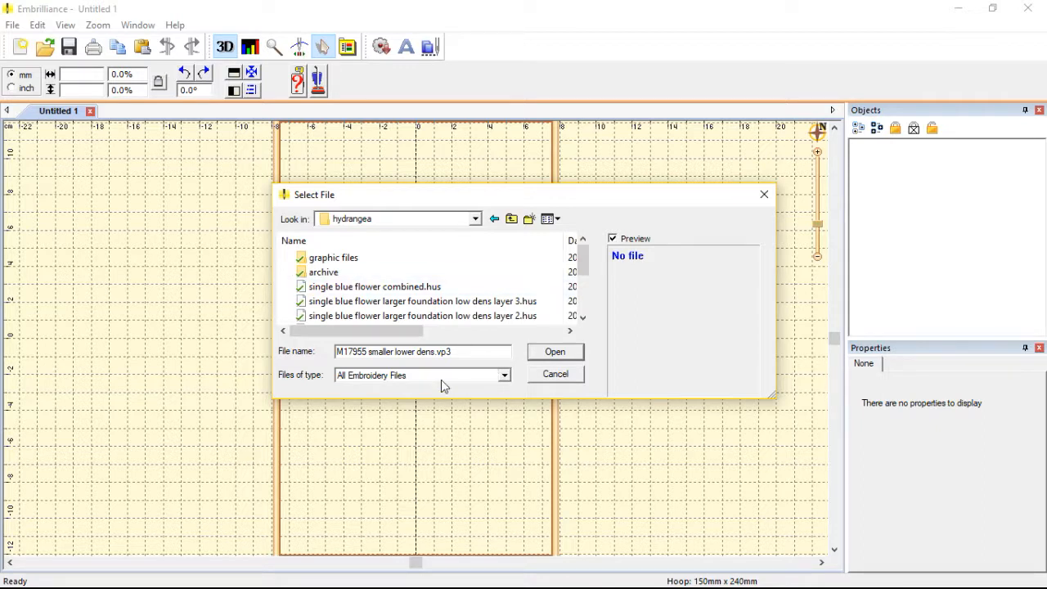
Open the combined flower design "single blue flower combined.hus" from the hydrangea folder.
mouse_move(585, 265)
left_mouse_down()
mouse_move(584, 315)
mouse_move(581, 272)
left_mouse_up()
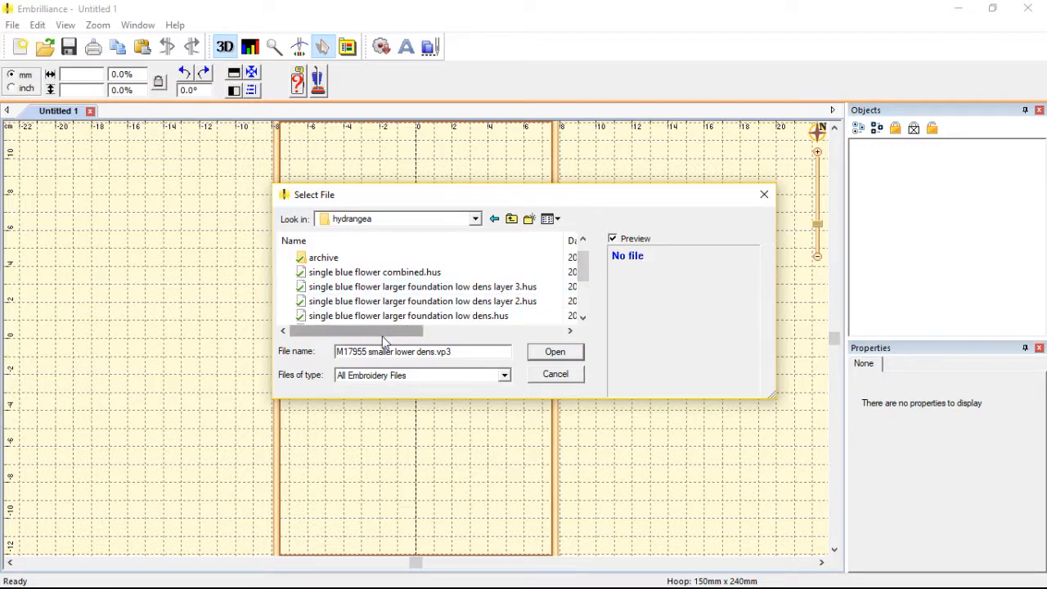
left_click_drag(399, 334, 431, 340)
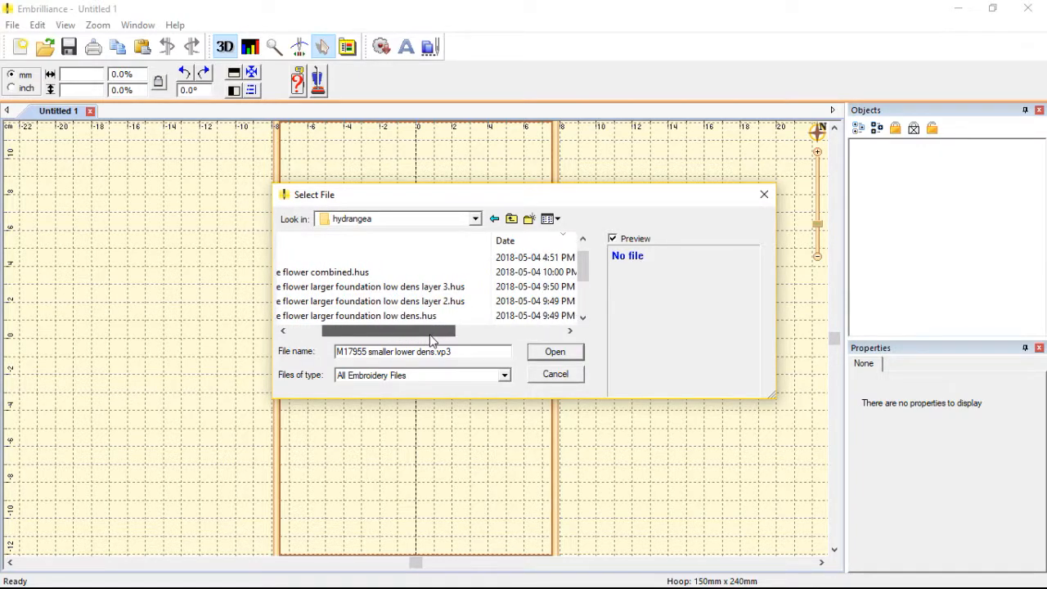
left_click(368, 271)
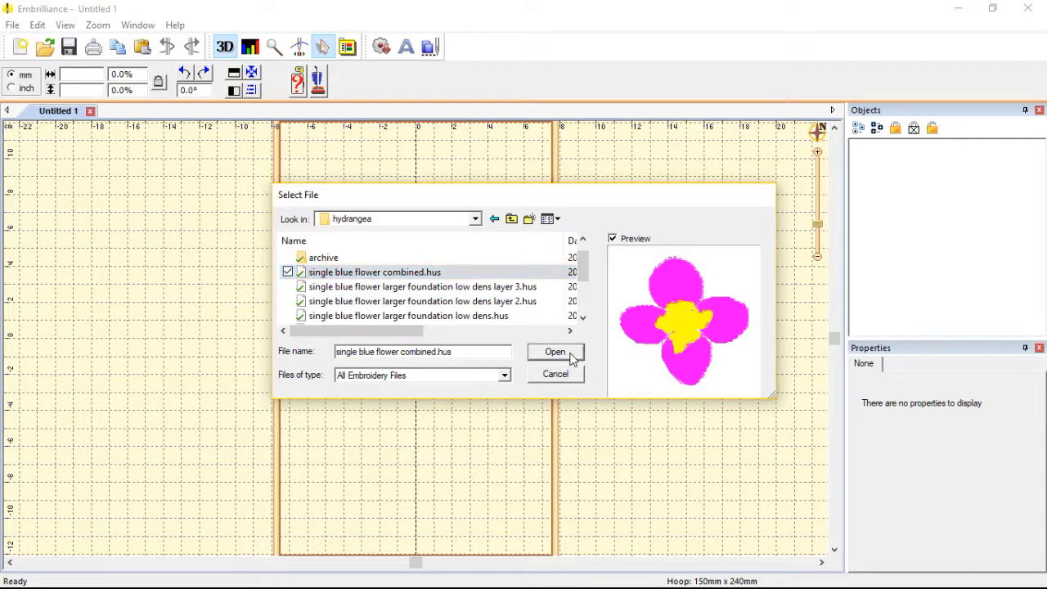
left_click(569, 353)
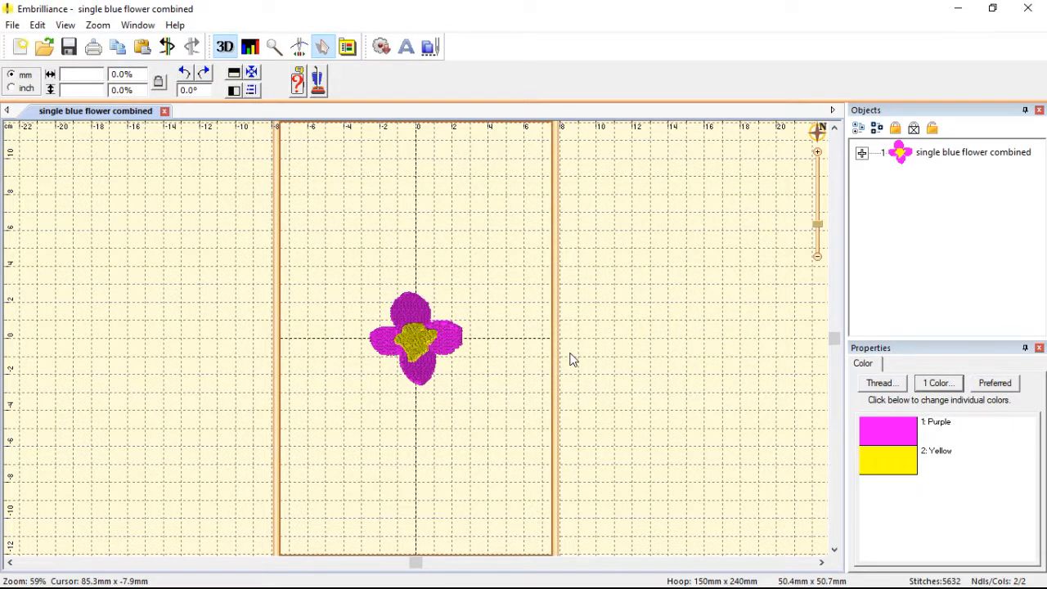
Render a density map of the combined flower to examine its stitch density, and close Embrilliance.
left_click(250, 46)
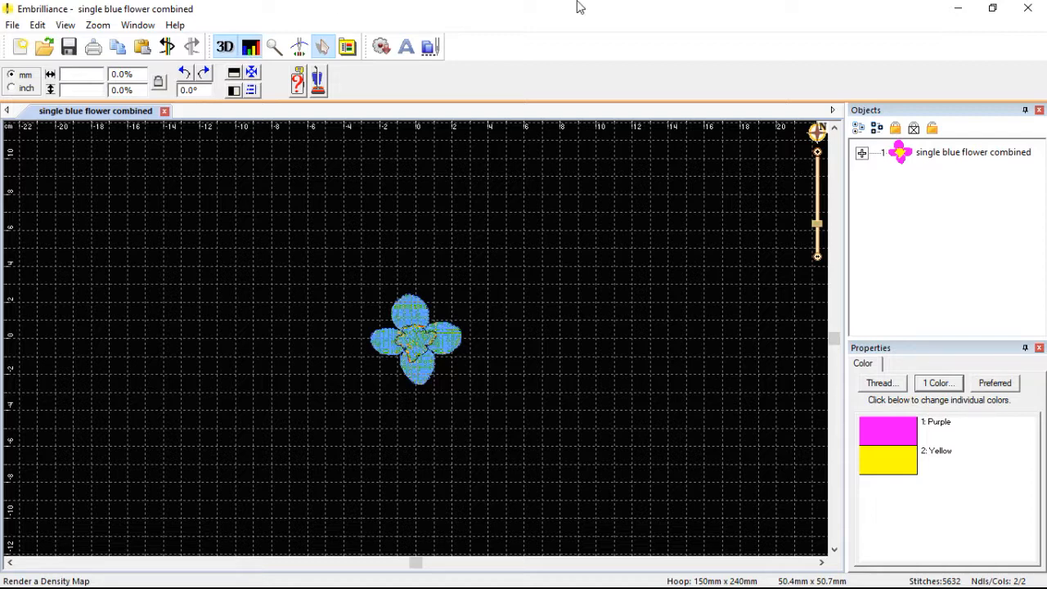
left_click(1027, 9)
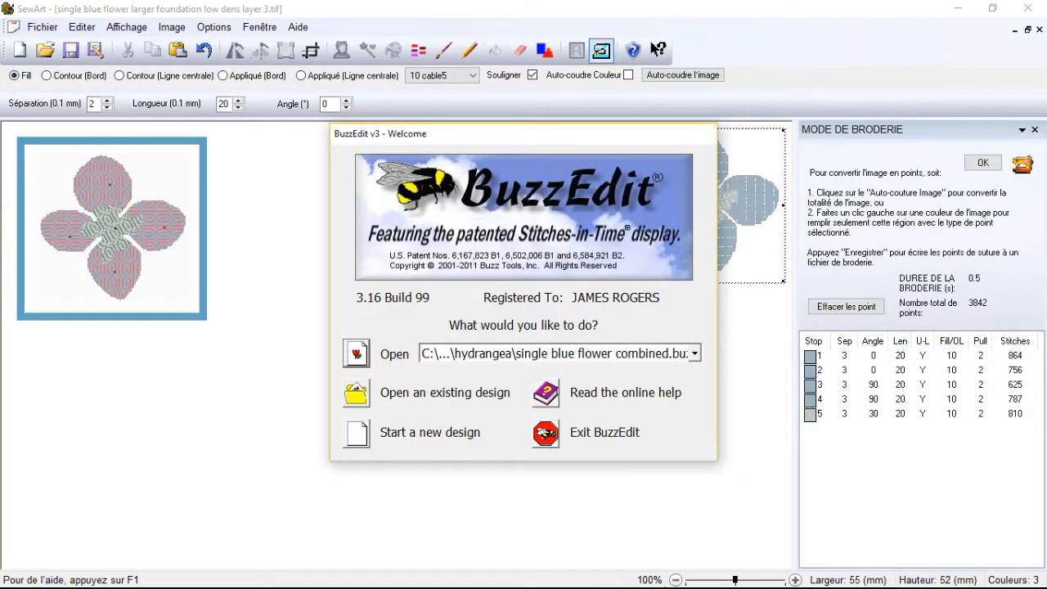